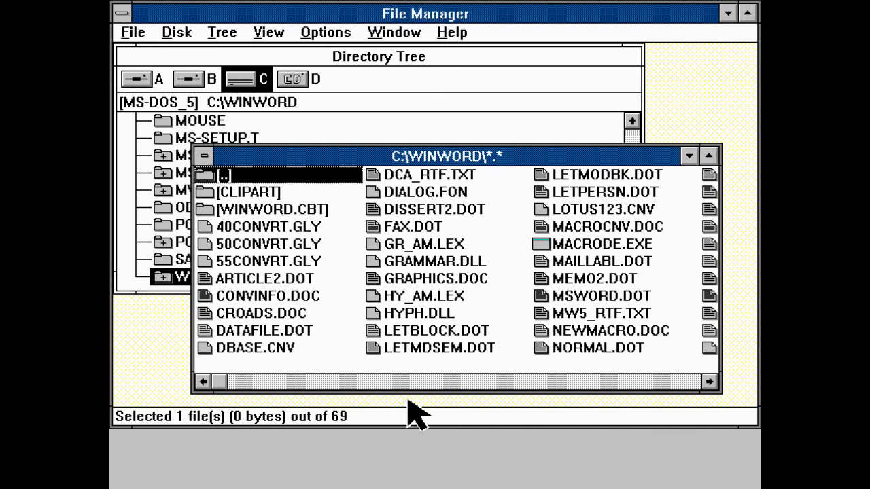
Close File Manager with Alt+F4 to get back to Program Manager.
key("alt+F4")
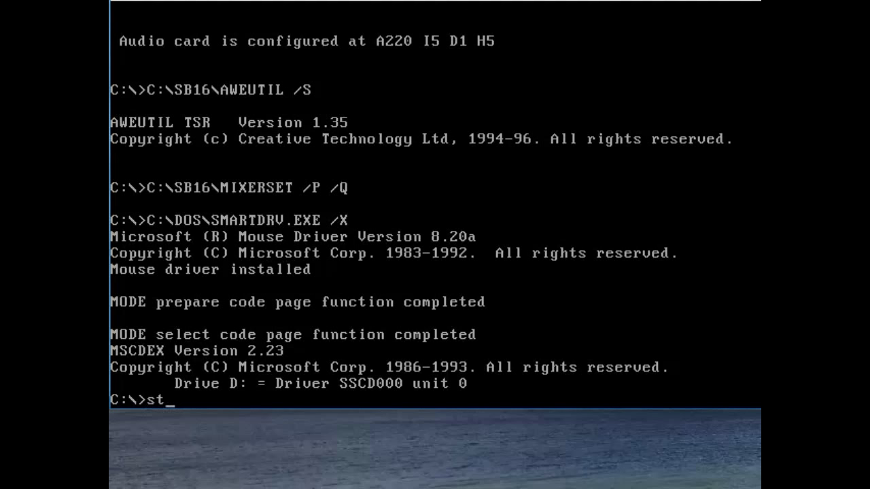
Try the start, writing and write commands at C:\>, then launch Windows with 'windows'.
type("art")
key("Return")
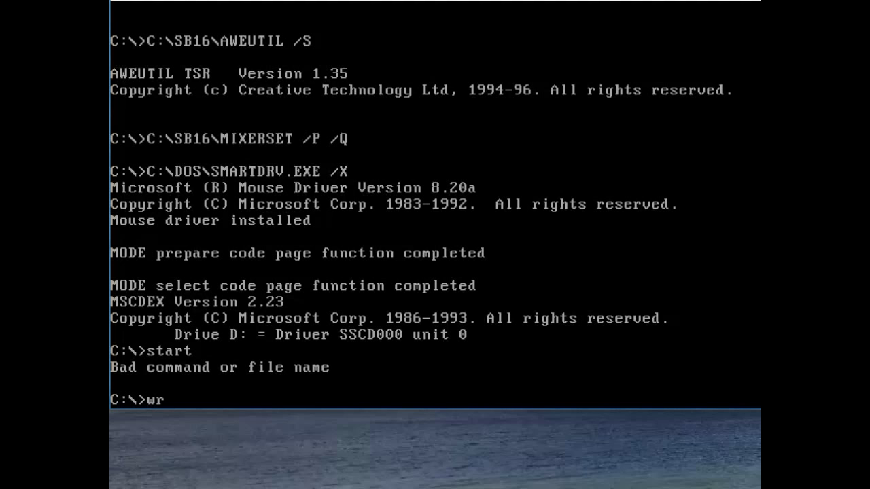
type("iting")
key("Return")
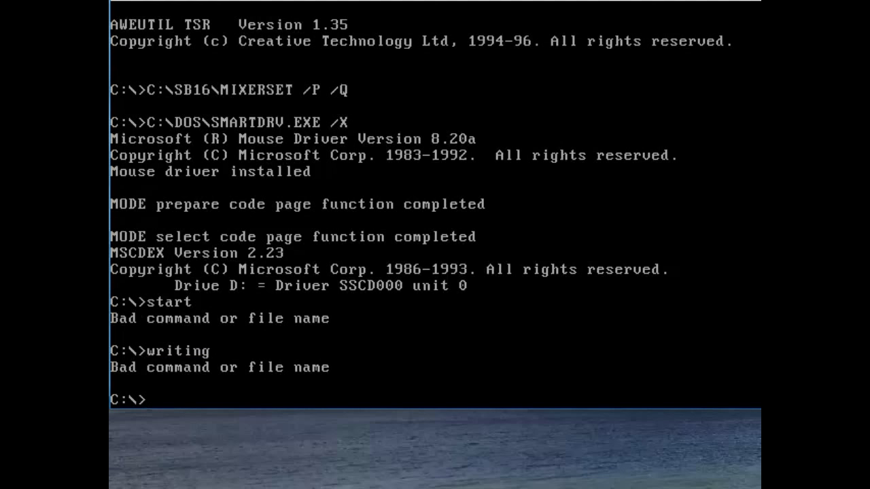
type("write")
key("Return")
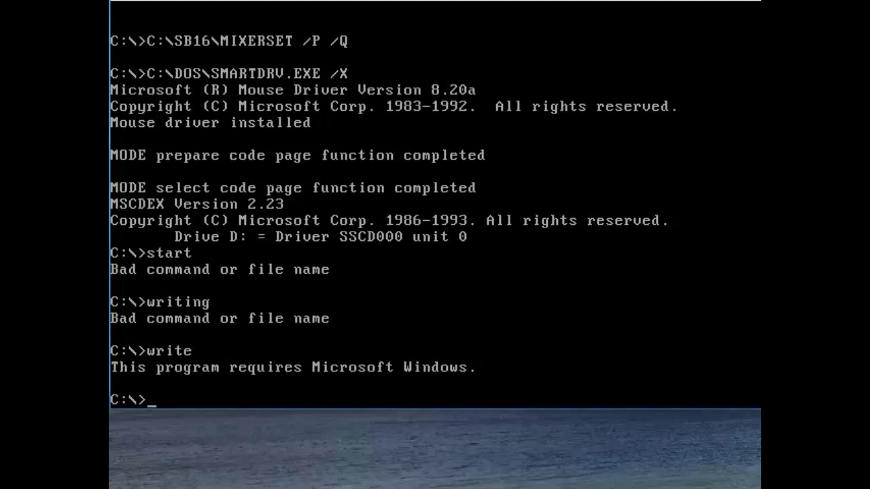
type("windows")
key("Return")
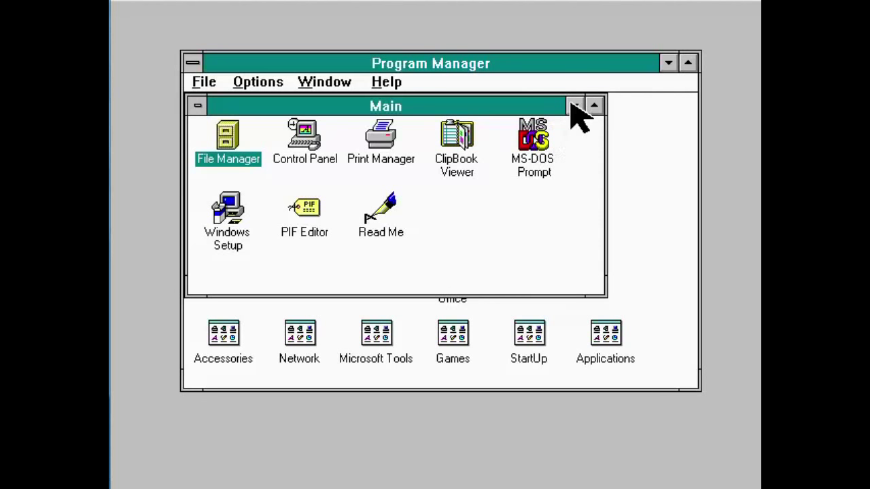
Minimize the Main group and bring the Microsoft Office group forward via the Window menu.
left_click(575, 106)
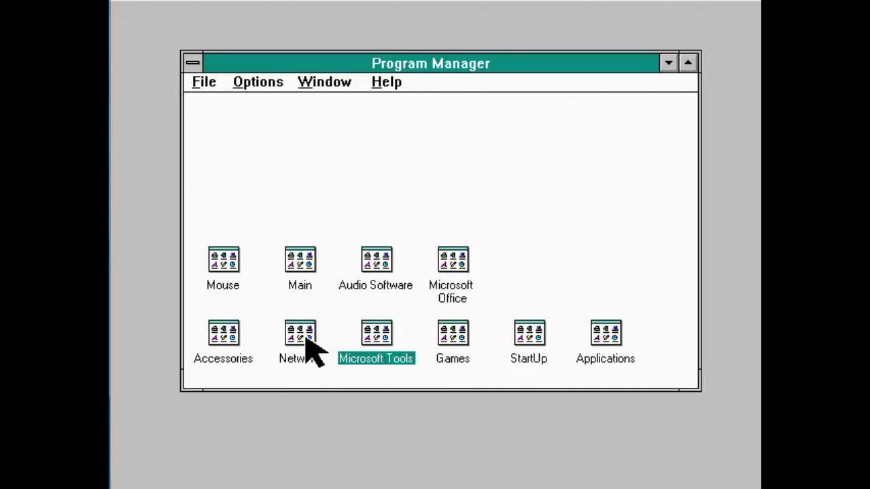
left_click(335, 81)
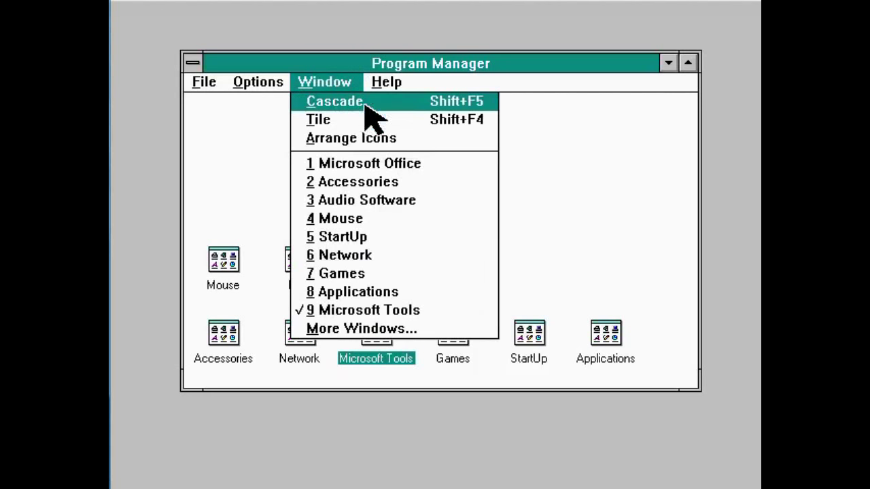
left_click(569, 264)
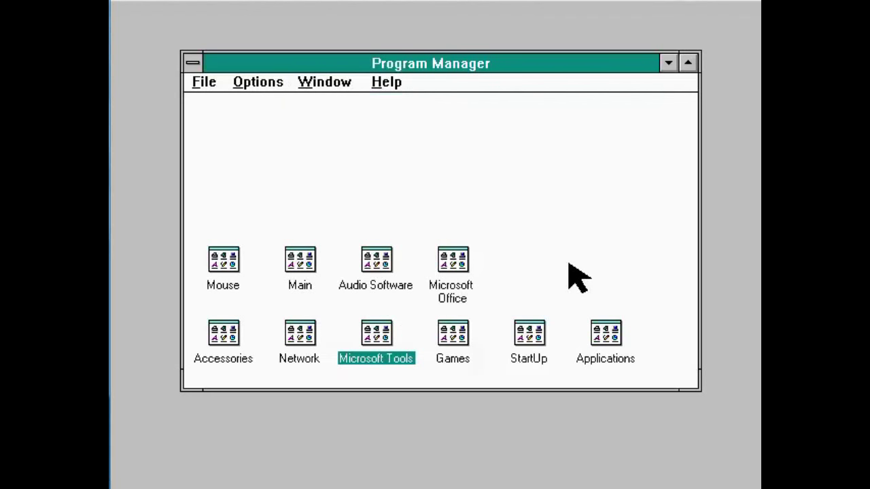
left_click(323, 85)
left_click(374, 165)
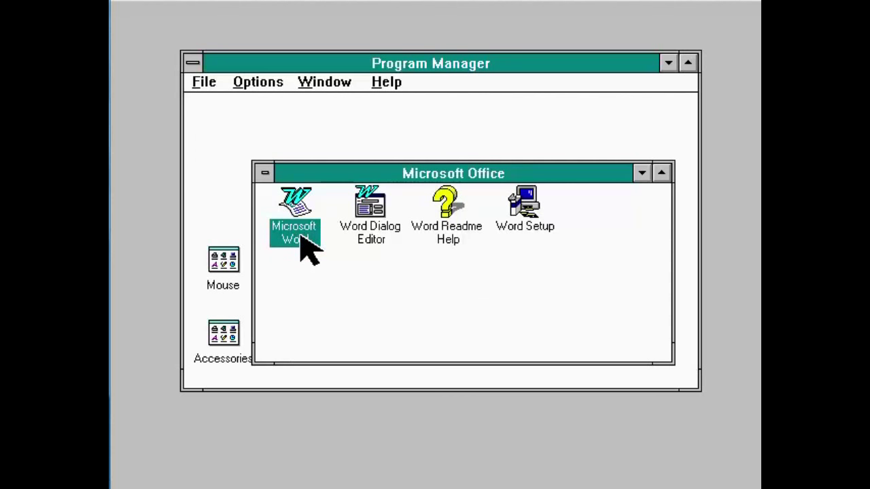
Launch Microsoft Word and dismiss its Tip of the Day.
double_click(306, 245)
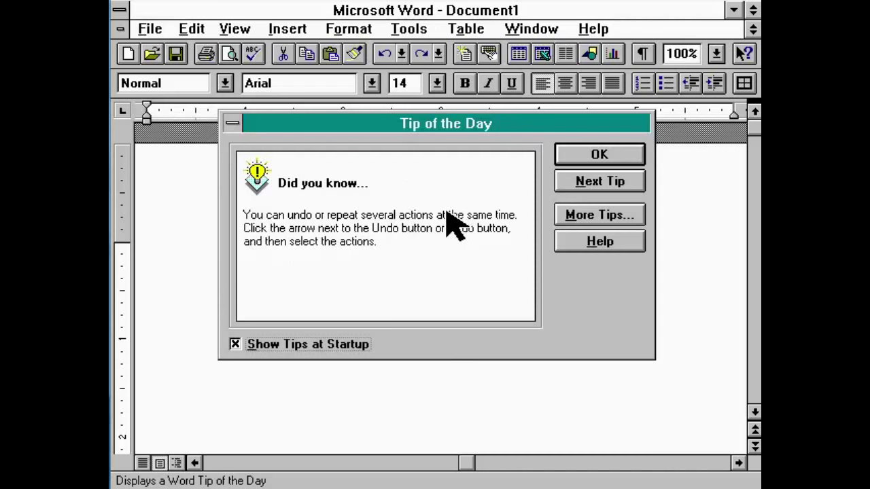
left_click(578, 155)
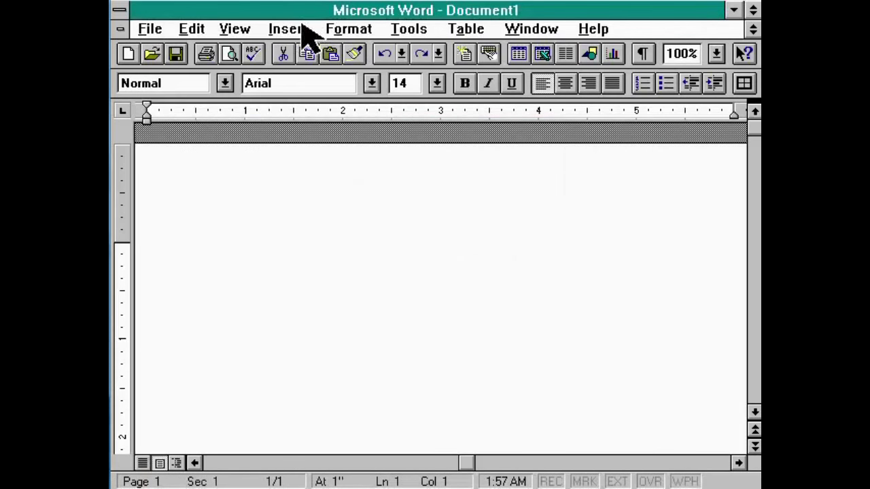
Exit Word, open the Accessories group and launch Write.
double_click(117, 8)
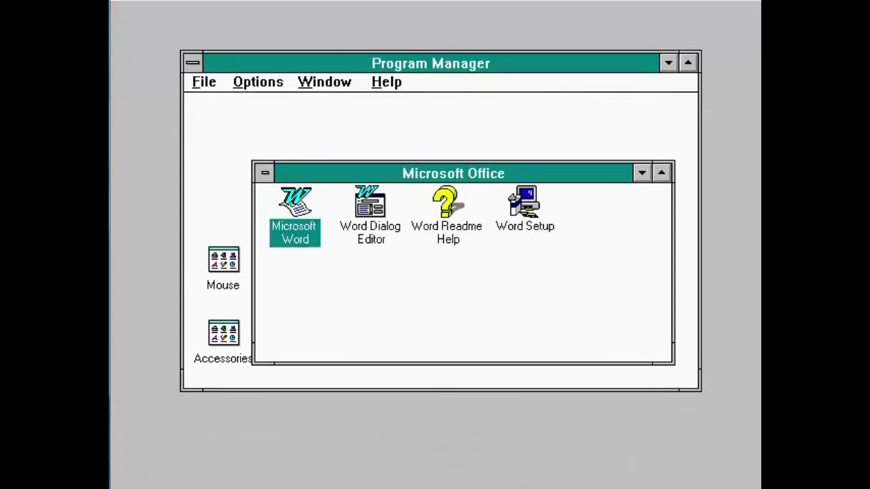
double_click(235, 329)
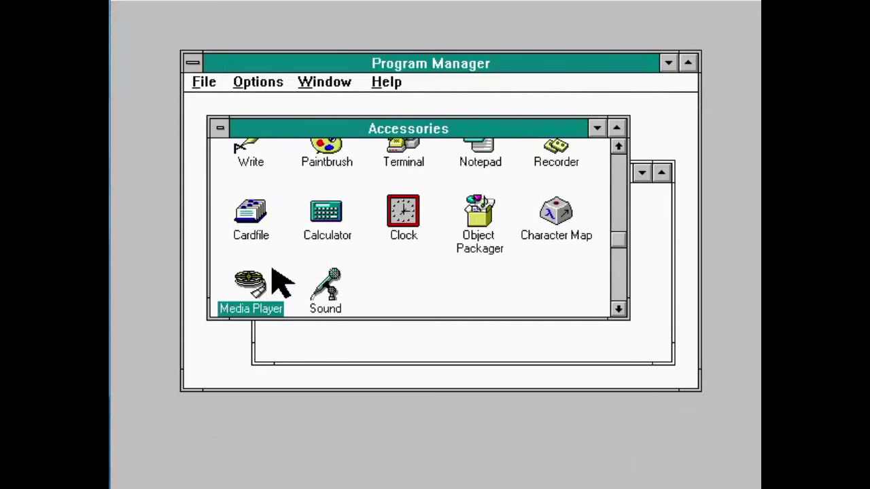
double_click(247, 150)
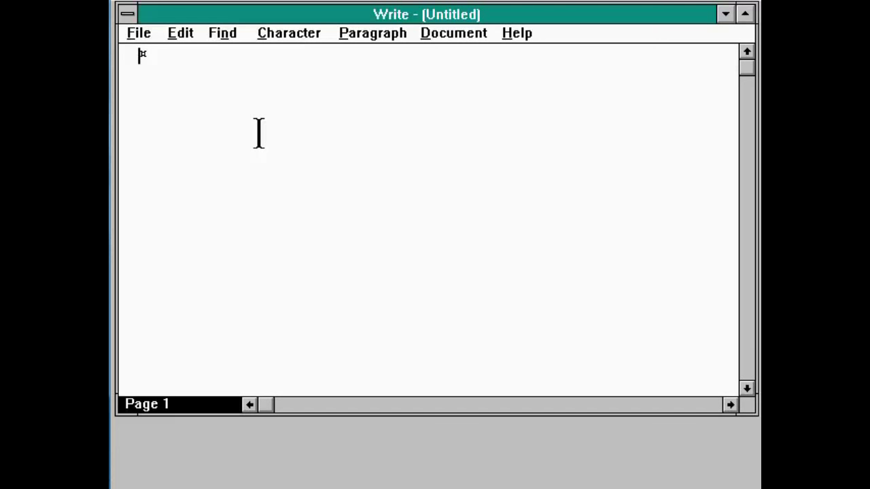
type("foueiwhqwuoighiwarjgiawerno[gihwoiehg0aweihg08wrh0")
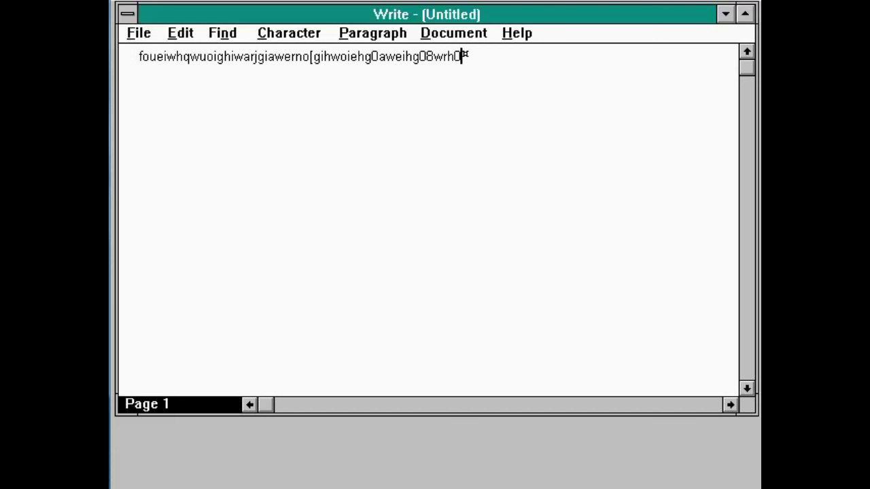
key("shift+Home")
key("Delete")
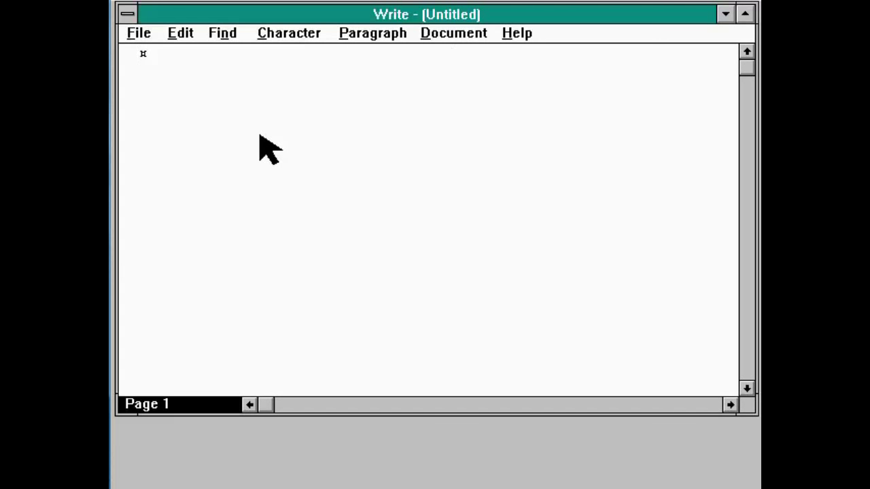
Type the letter body thanking for the Wyoming stay, the crocheted tea cosies and the blueberry pie recipe.
type("Dear Wh")
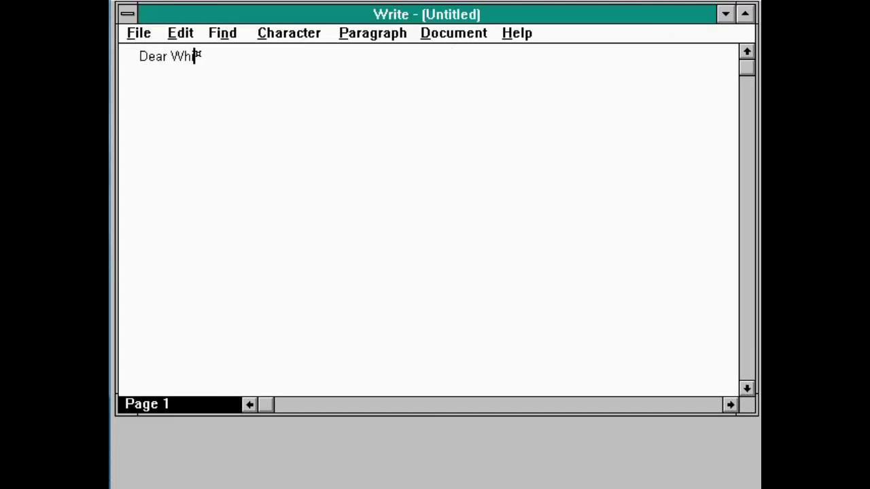
type("innie")
type("Thank you for in")
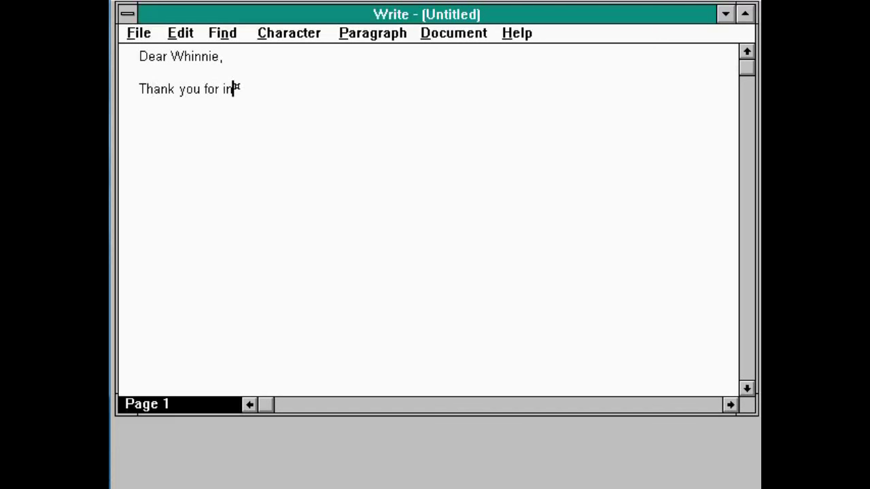
type("viting me to st")
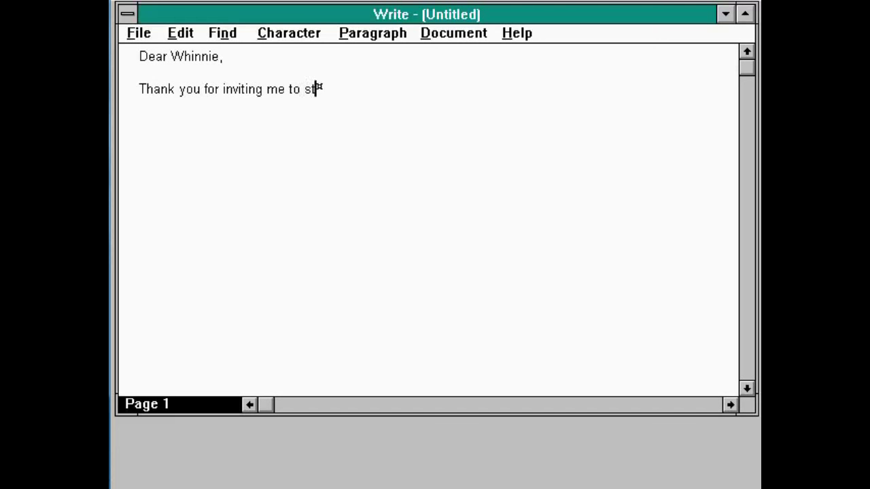
type("ay with you in ")
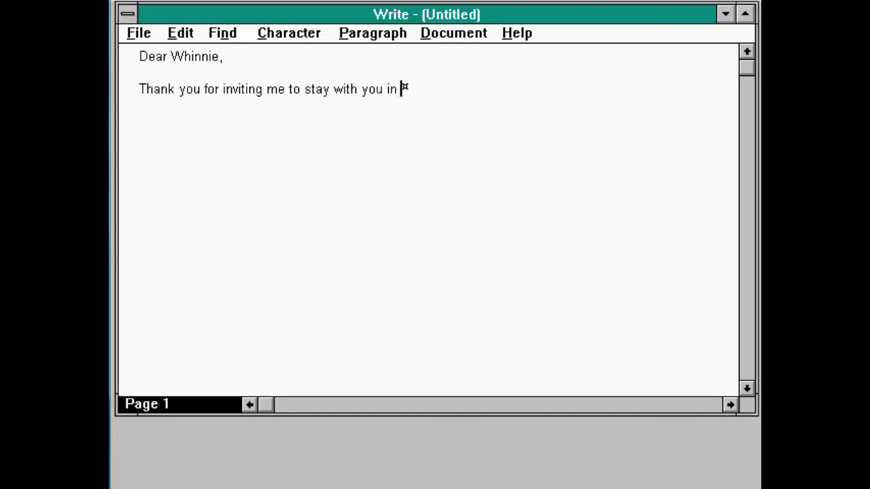
type("Wyoming.  ")
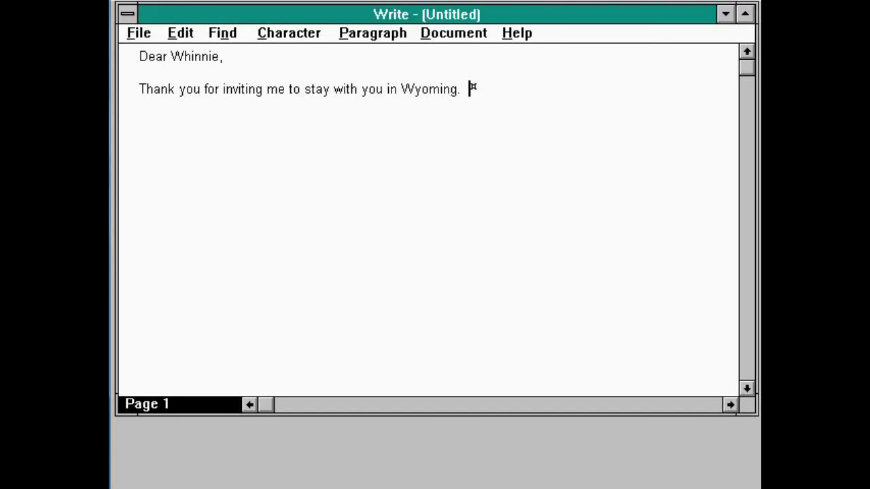
type("I hope you enjoye")
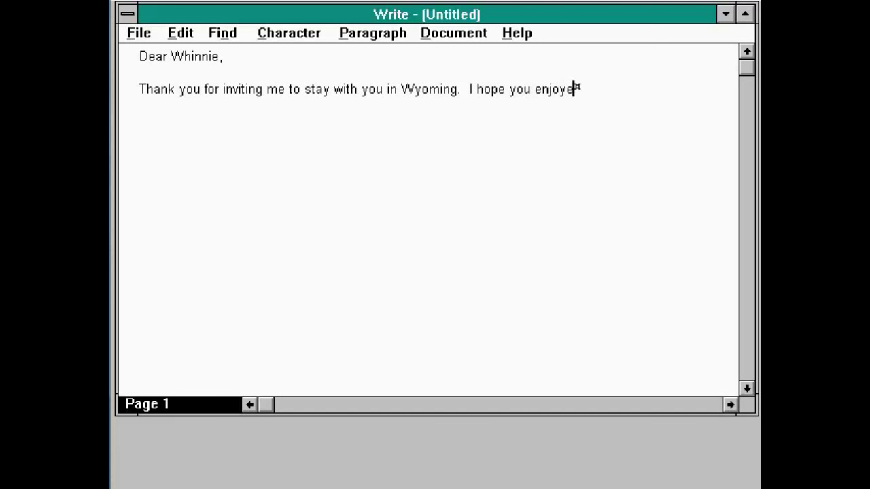
type("d the crrotched")
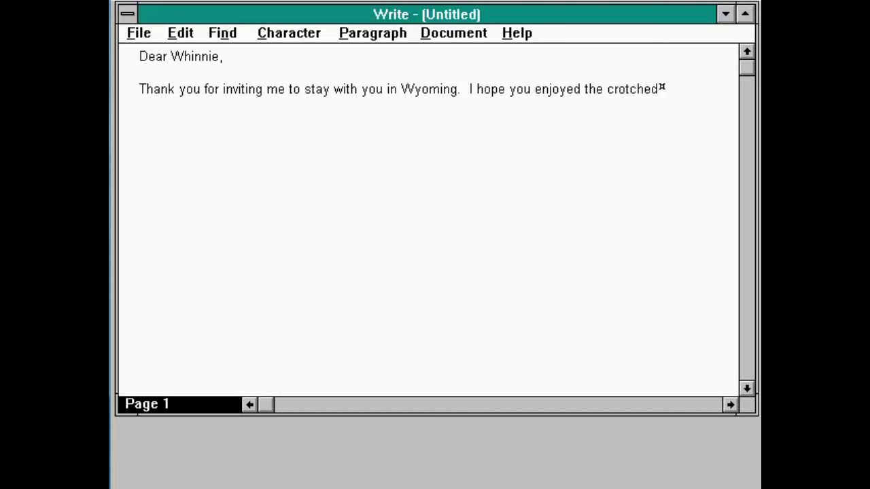
key("BackSpace")
key("BackSpace")
key("BackSpace")
key("BackSpace")
key("BackSpace")
type("cheted tea cos")
type("s that I ")
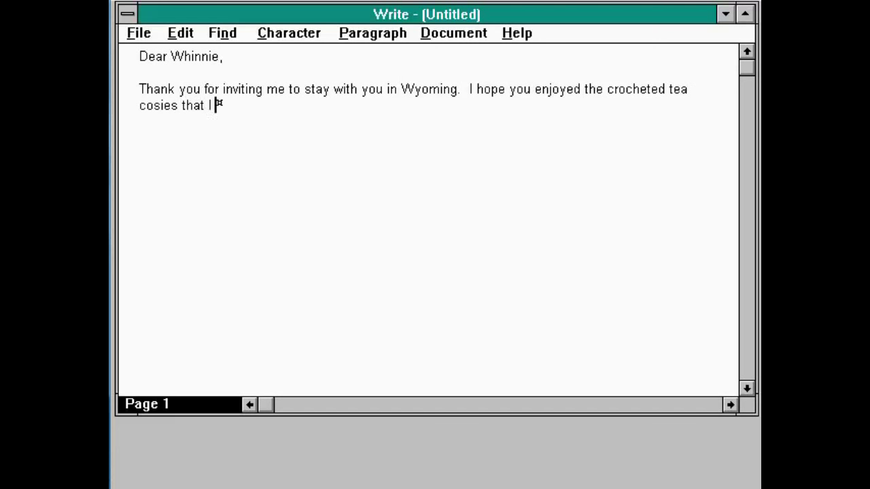
type("made for you")
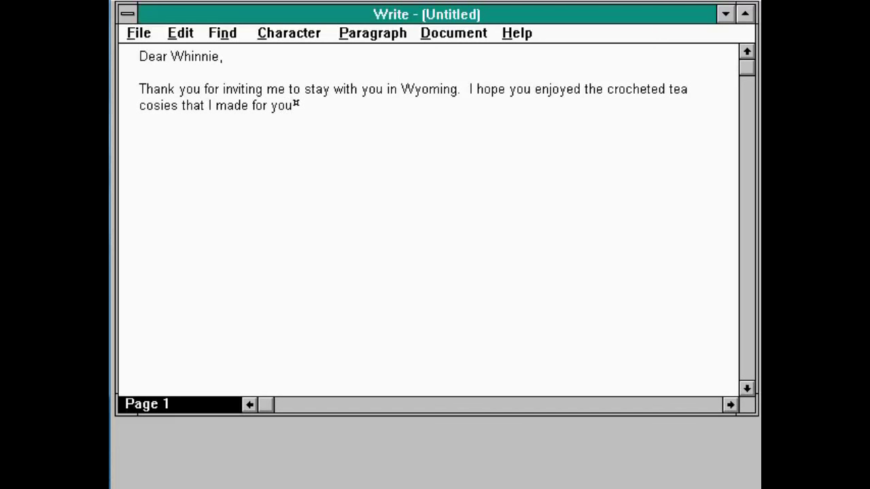
type(",")
key("BackSpace")
key("BackSpace")
type(".  I have tried your b")
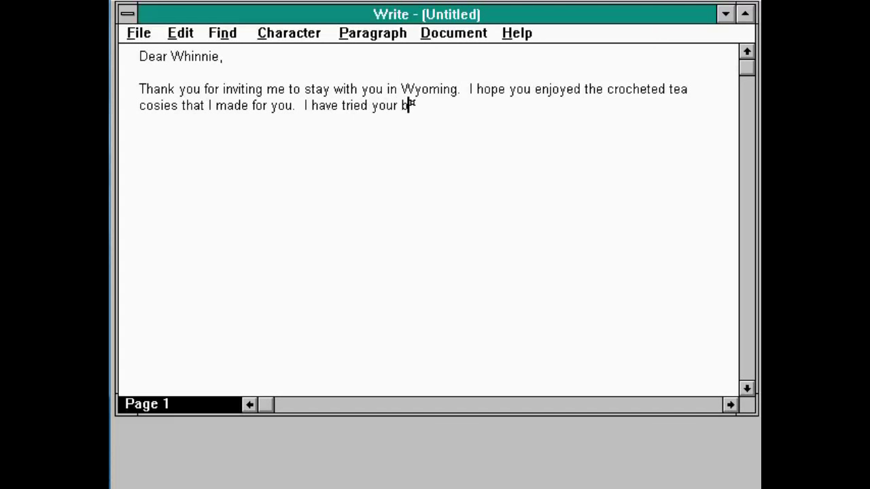
type("lueberry ")
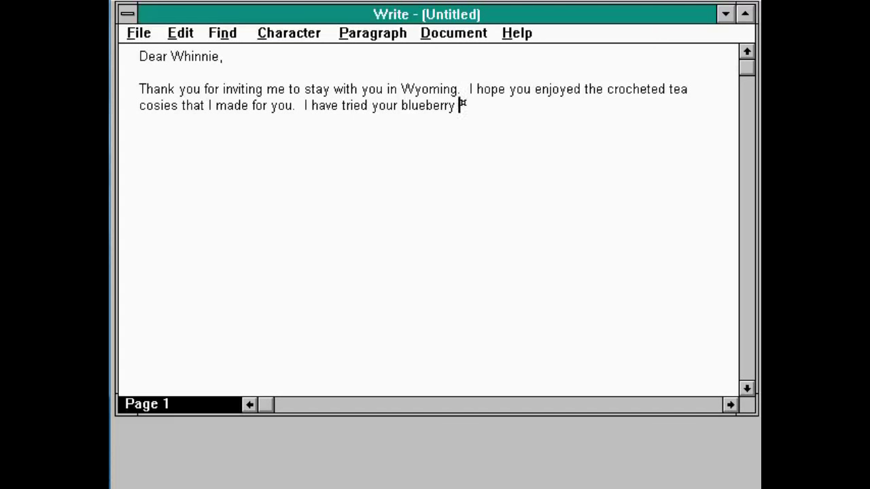
type("pie recipe ")
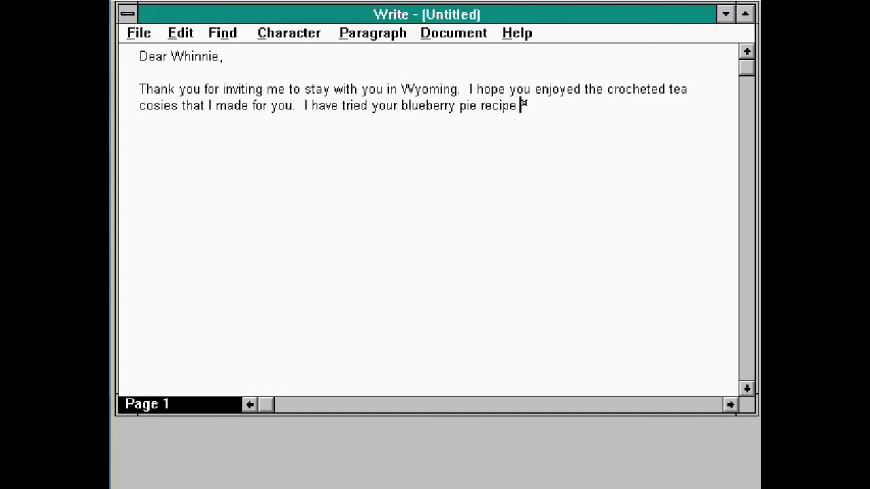
type("and it worked ")
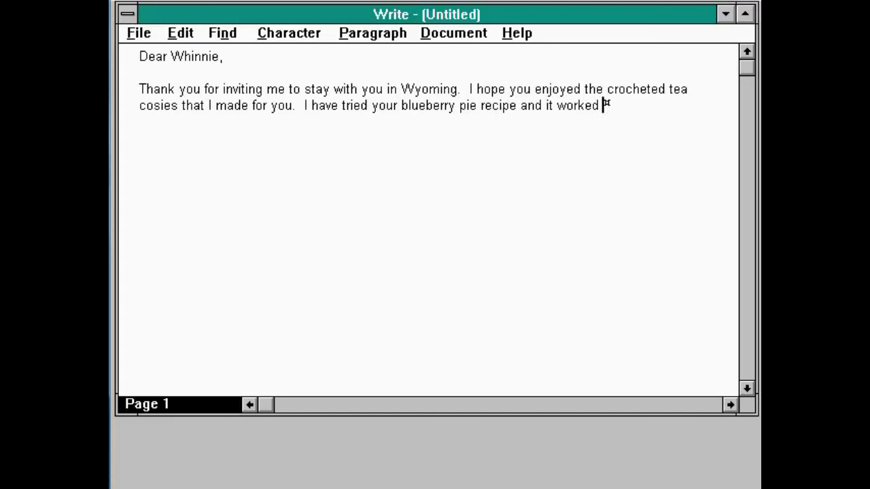
type("out so great ")
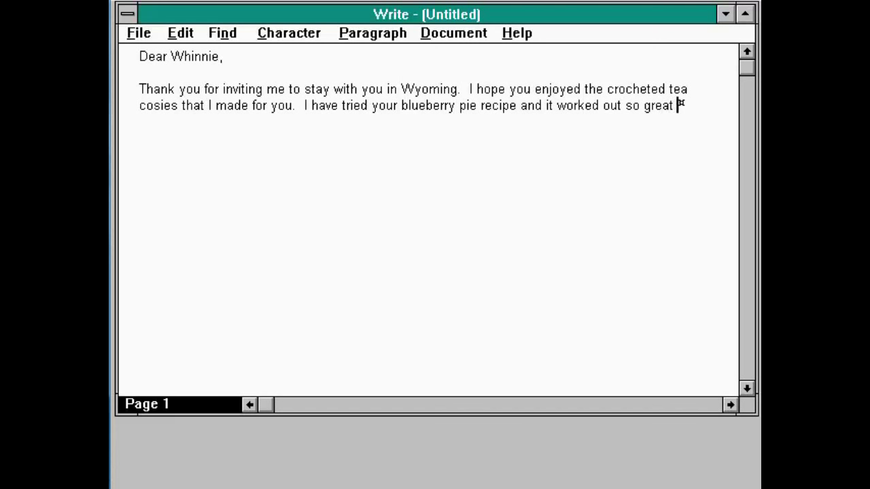
type("that my west")
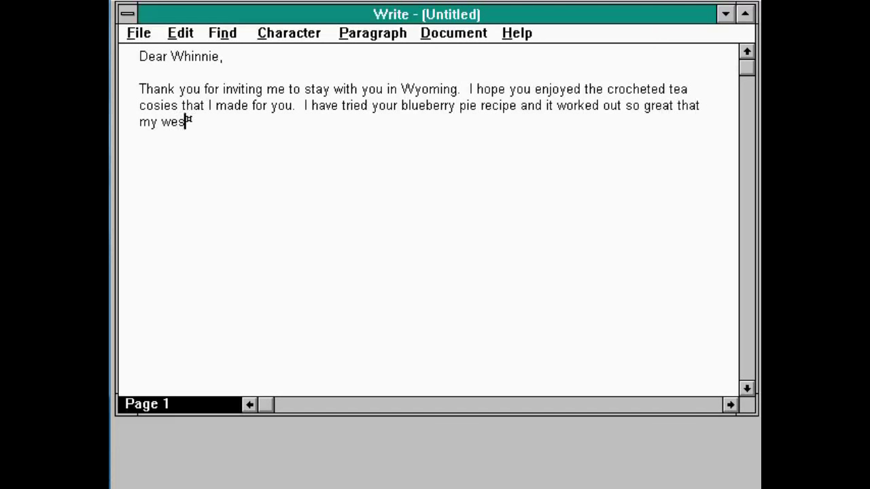
type(" highland terrier ate ")
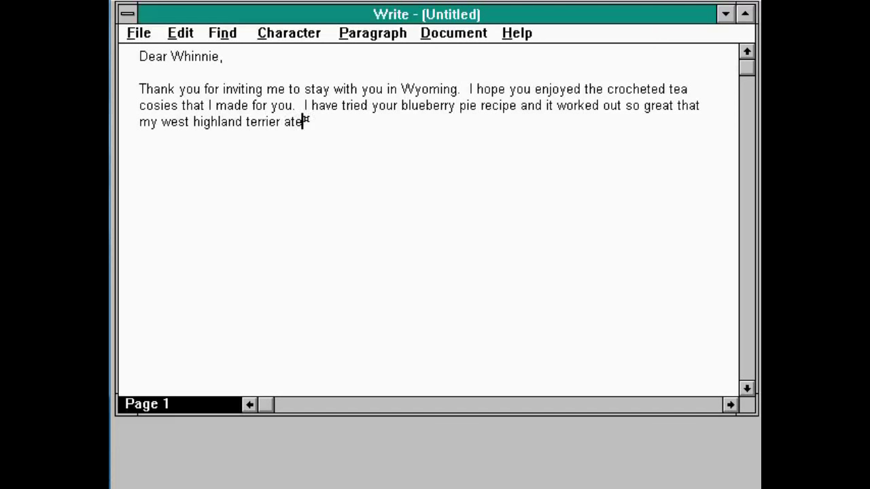
type("all of it up, so sadly t")
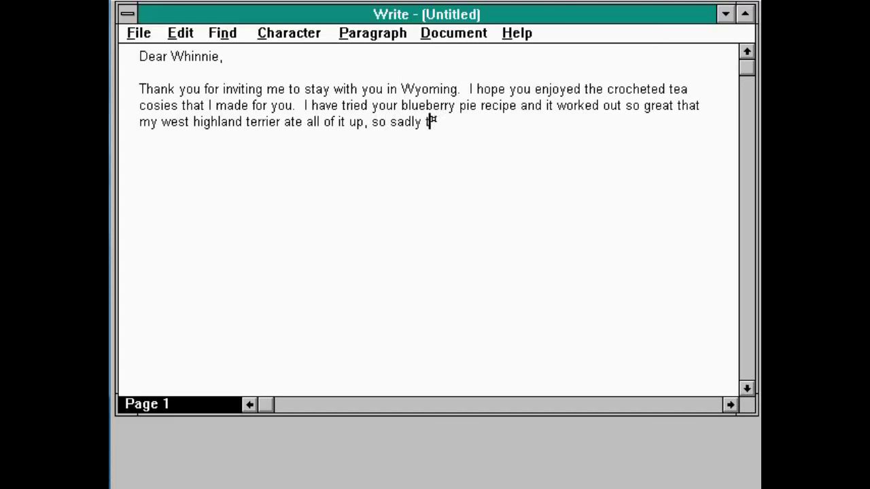
type("here was none le")
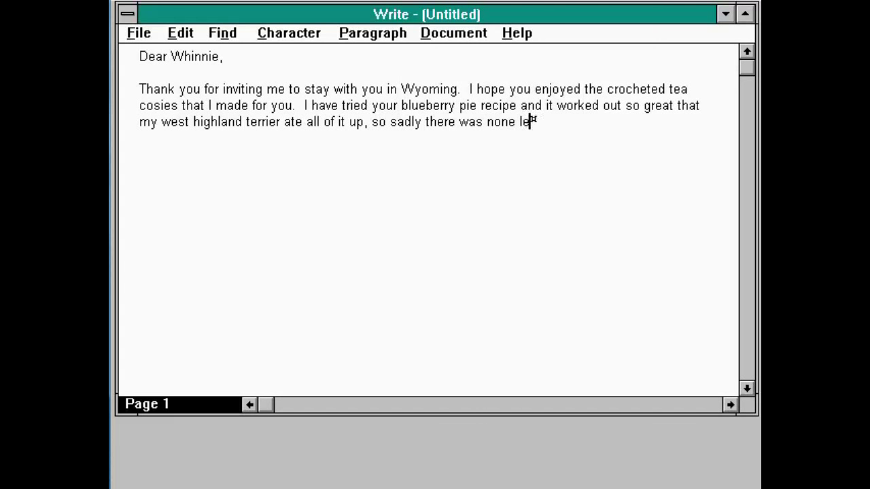
type("ft for me.  Anyway")
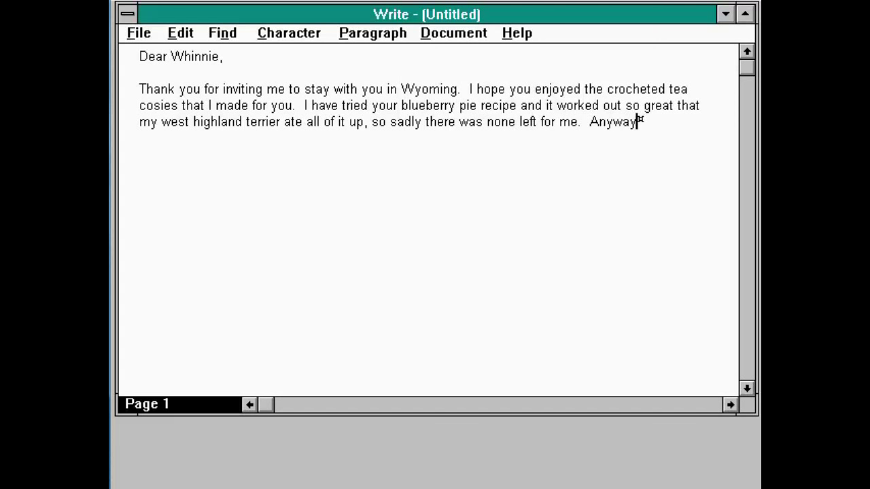
type(", hoping ")
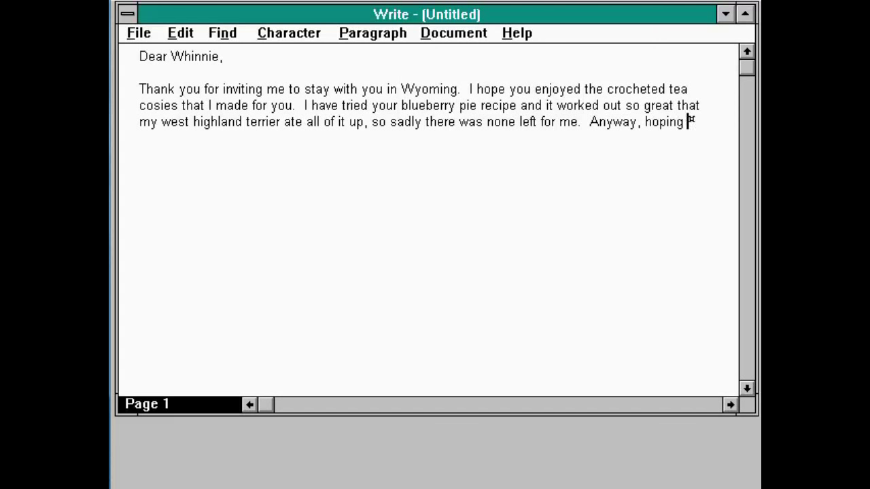
type("you are well.")
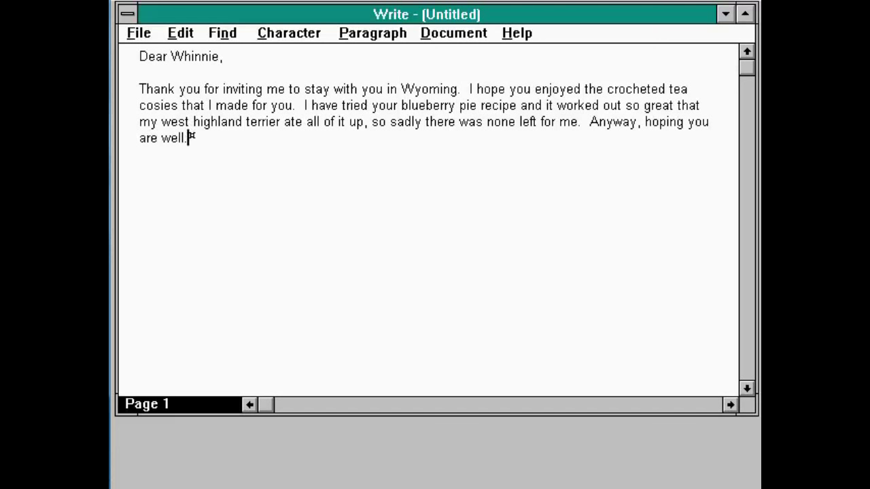
Add the closing 'Yours Sincerely,' with the sender's name below it.
key("Return")
key("Return")
type("Yours faithfu")
key("BackSpace")
key("BackSpace")
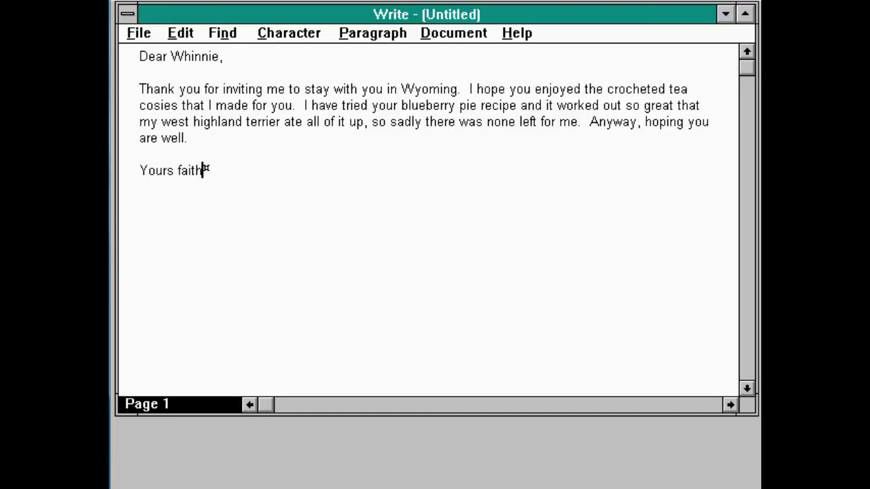
key("BackSpace")
key("BackSpace")
key("BackSpace")
key("BackSpace")
key("BackSpace")
type("Sincerely ")
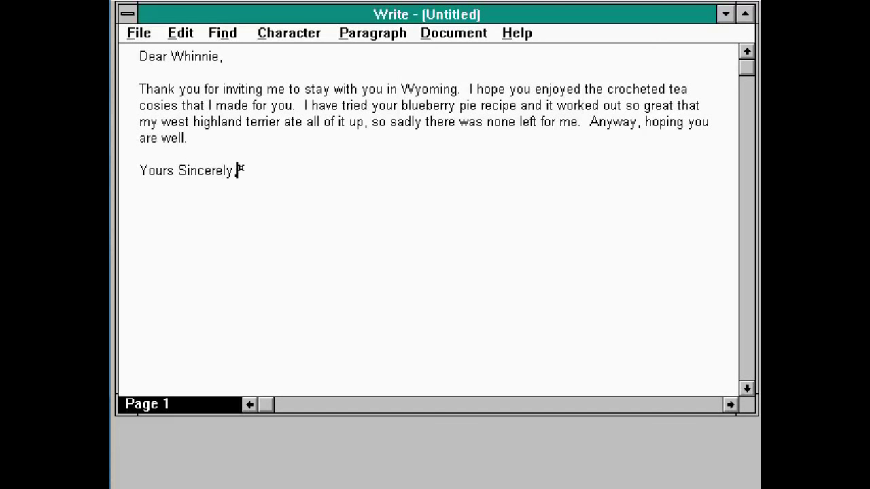
type(",")
key("Return")
key("Return")
key("Return")
key("Return")
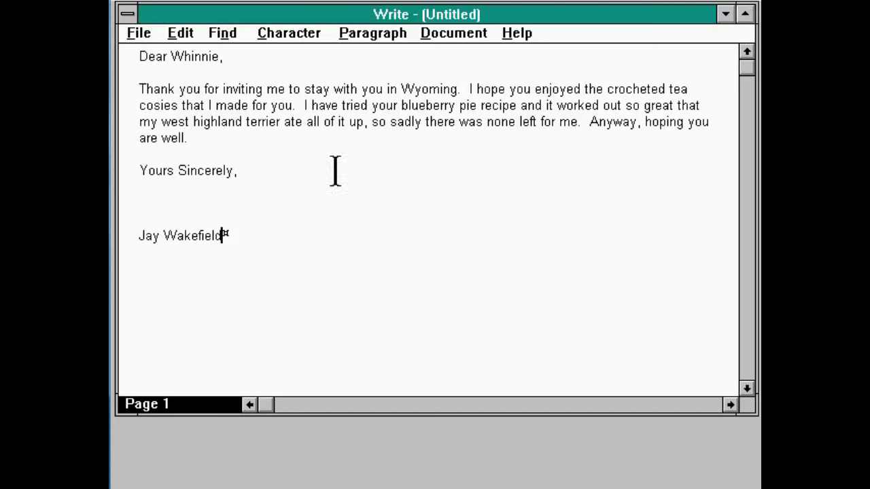
Try File > Save As with 'Letter to Whinnie', dismiss the invalid-name error and clear the field.
left_click(139, 33)
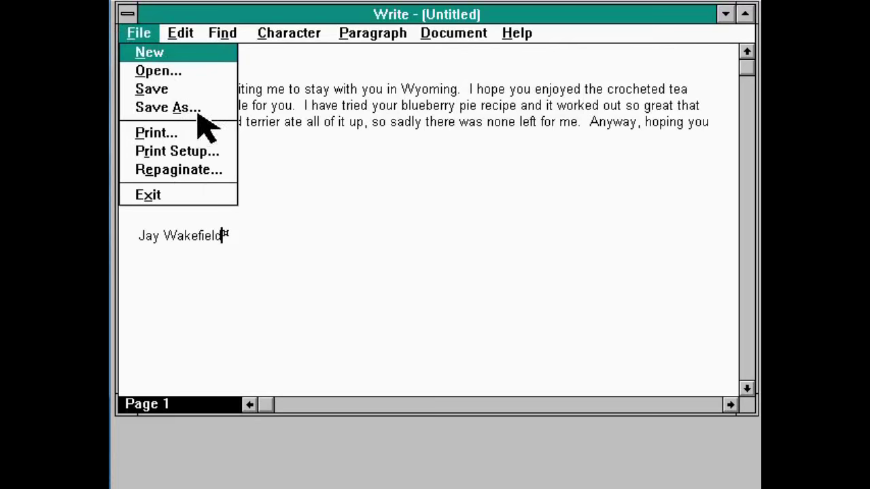
left_click(356, 173)
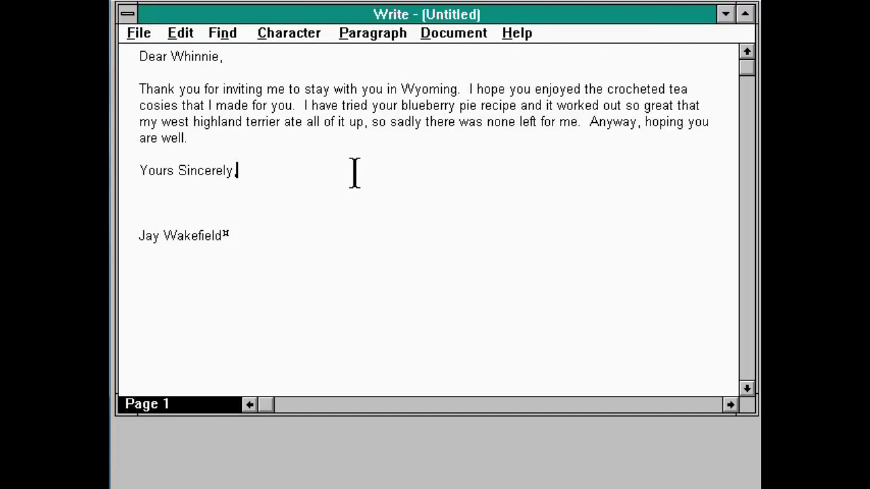
left_click(143, 41)
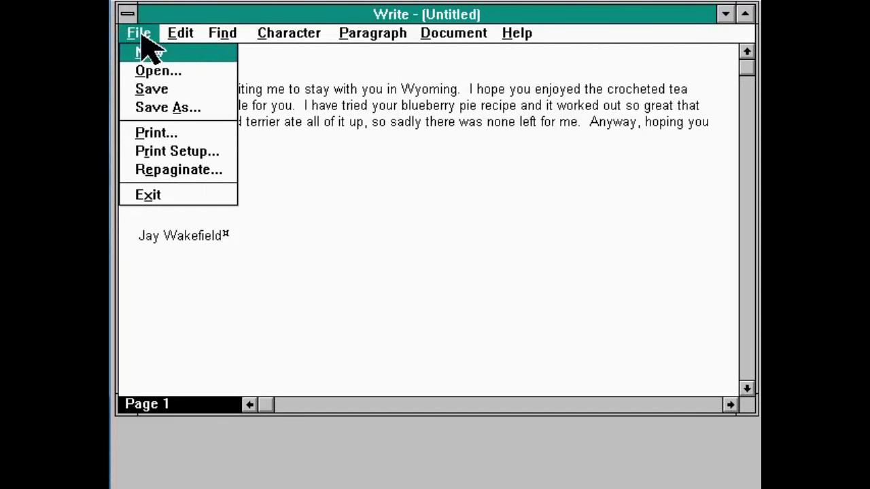
left_click(168, 107)
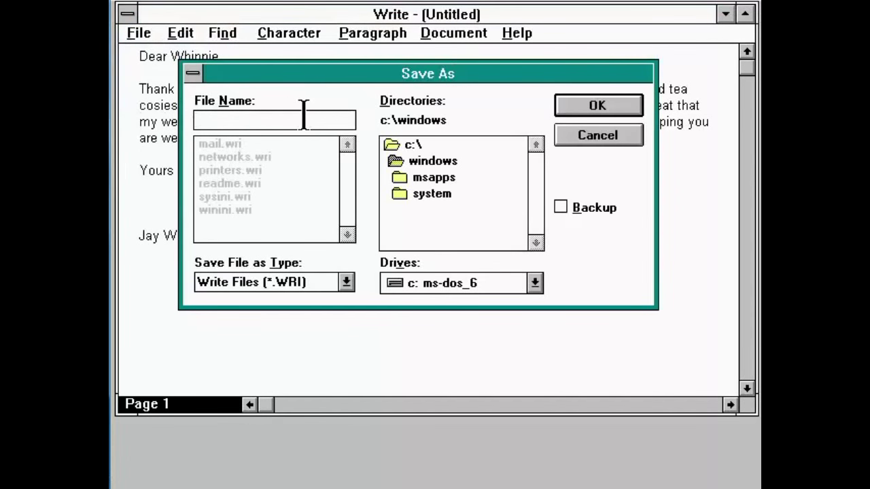
type("Letter to W")
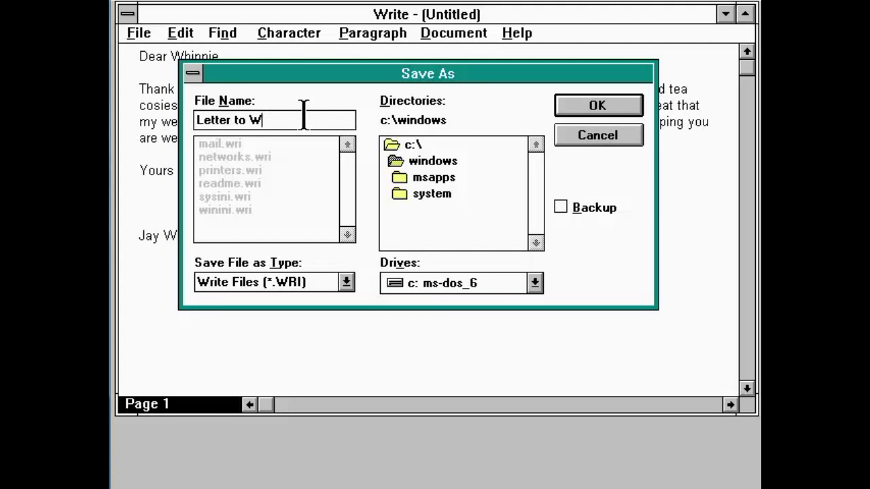
type("hinnie")
key("Return")
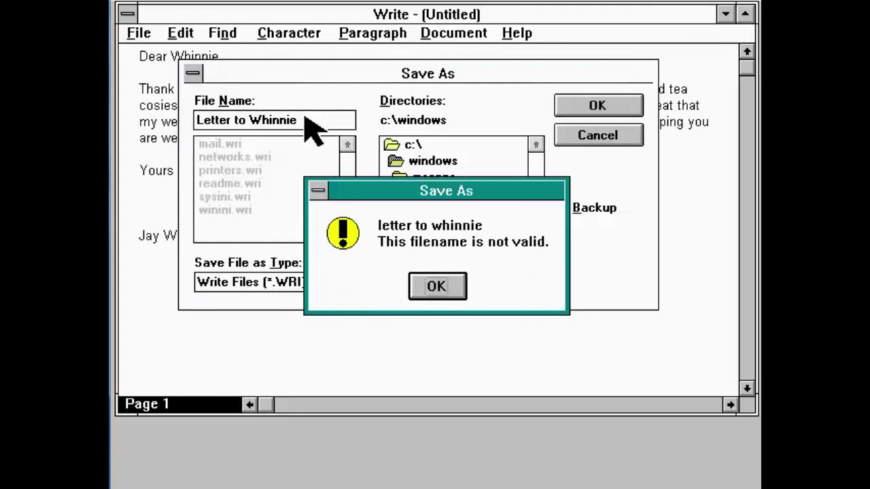
key("Return")
key("BackSpace")
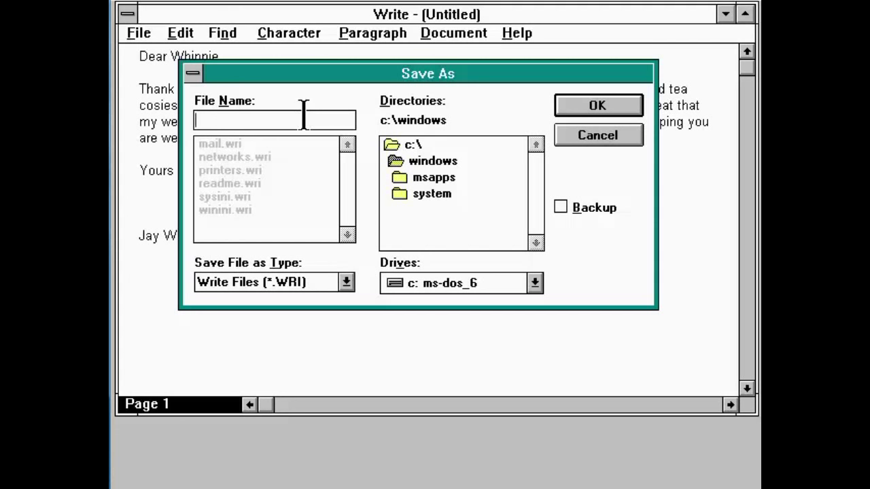
Save the letter as 'letter' (LETTER.WRI) and exit Write.
type("letter")
key("Return")
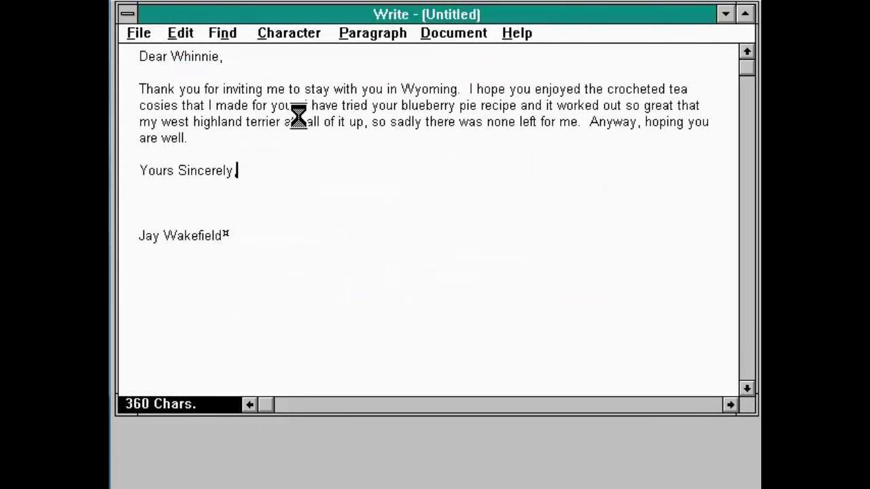
left_click(139, 32)
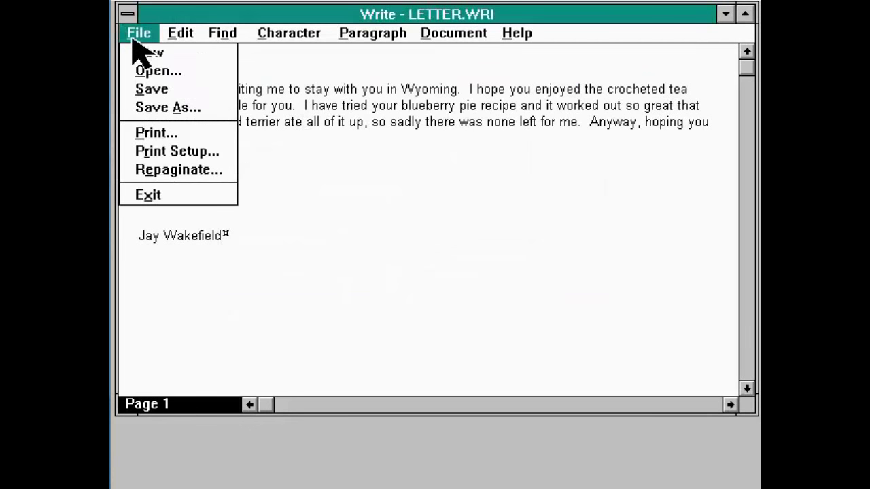
left_click(213, 199)
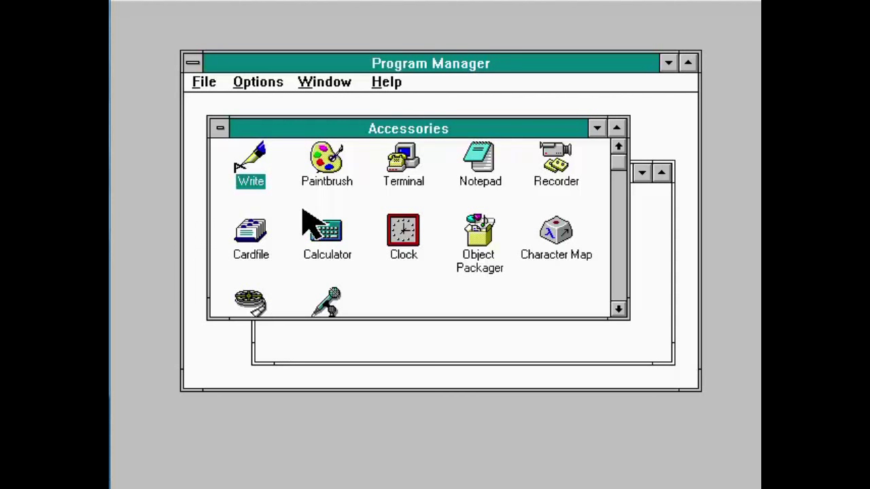
Minimize the Accessories and Microsoft Office groups with Ctrl+F4.
key("ctrl+F4")
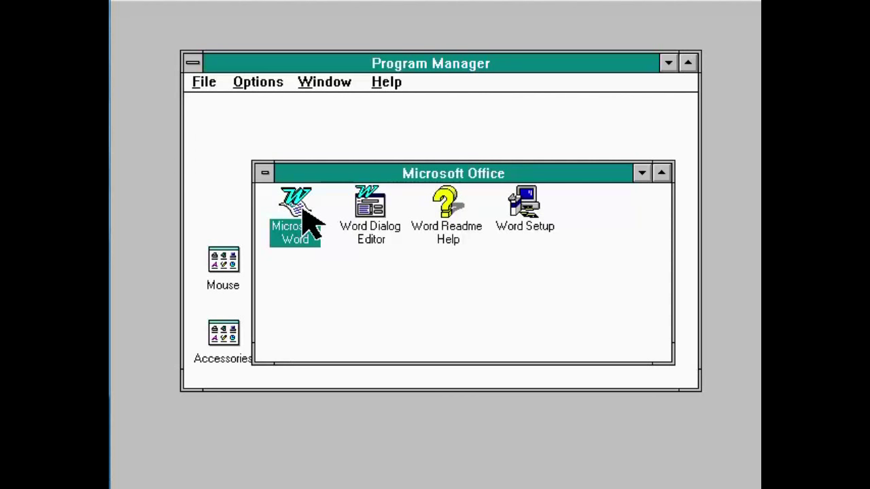
key("ctrl+F4")
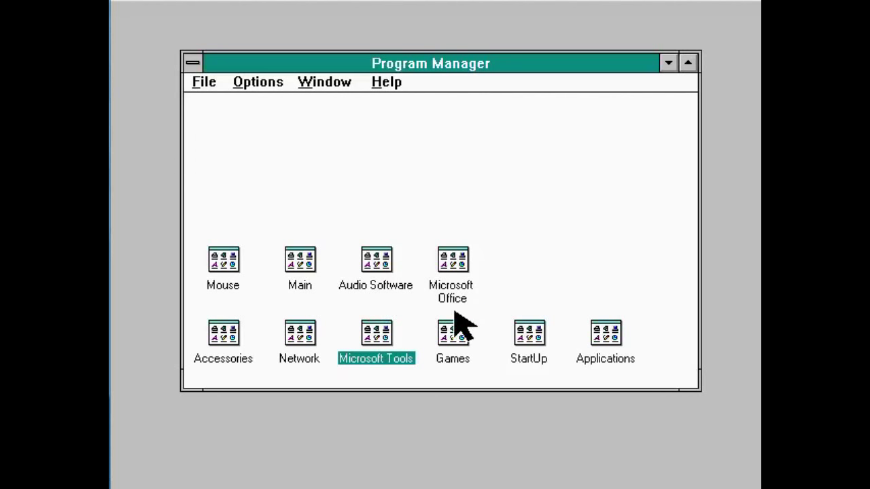
Open the Microsoft Office group, move it up, shrink it back, then open Accessories.
left_click(454, 281)
double_click(454, 289)
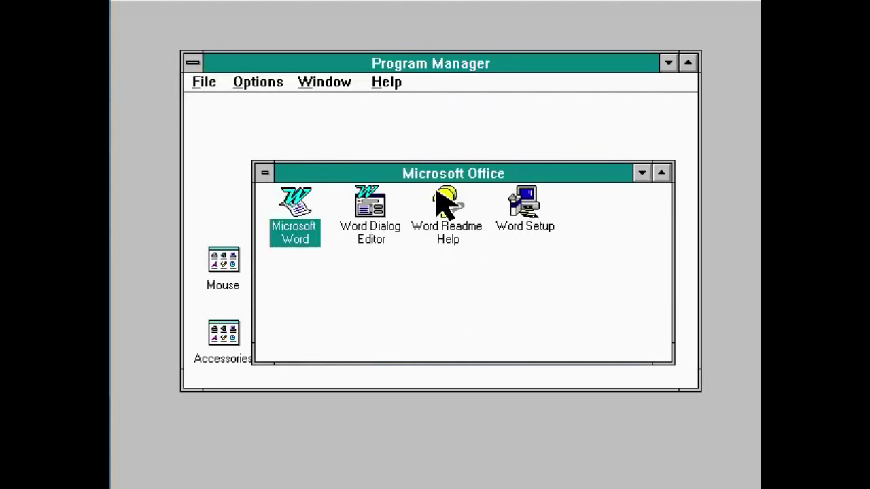
left_click_drag(438, 171, 451, 117)
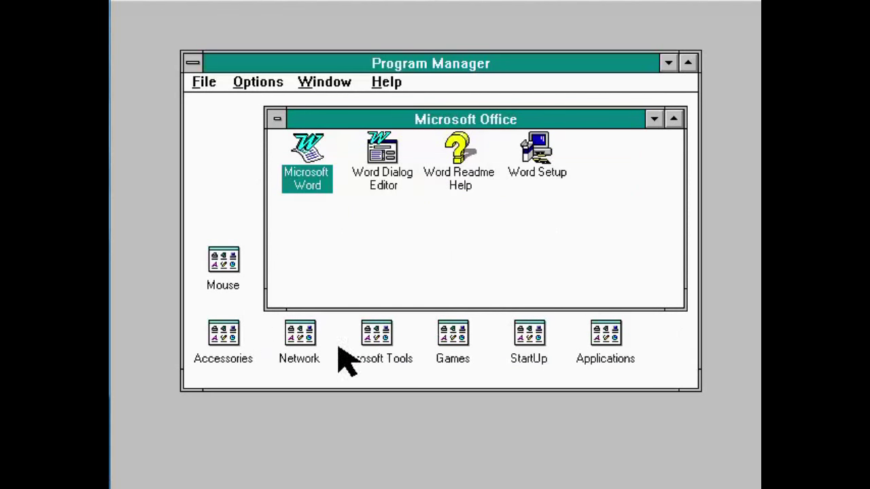
double_click(277, 119)
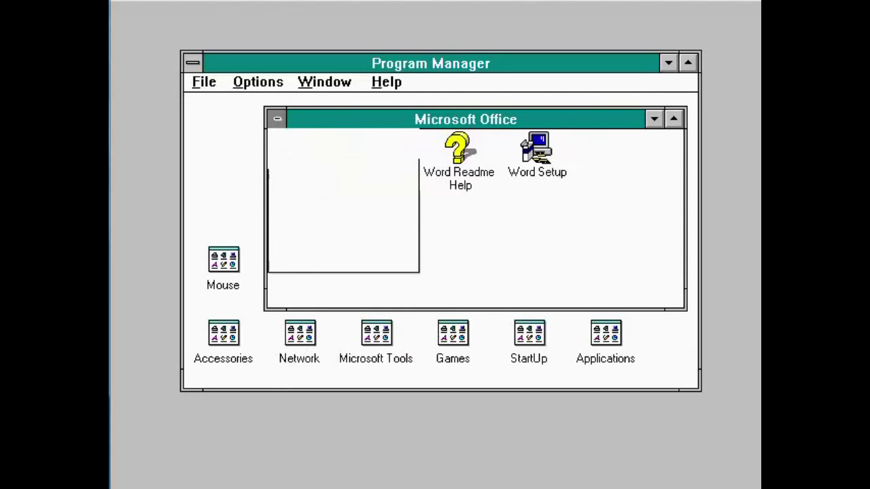
double_click(226, 333)
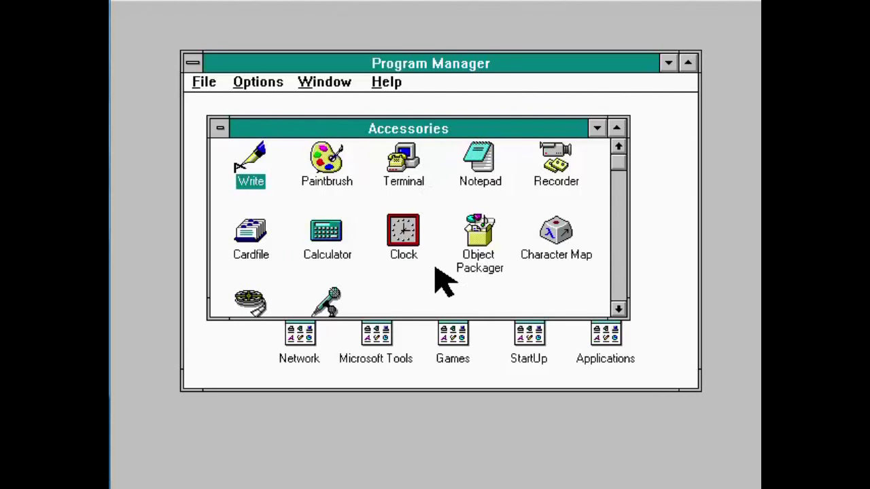
Move the Microsoft Office icon, minimize Accessories, and arrange the group icons into neat rows.
left_click_drag(456, 123, 463, 93)
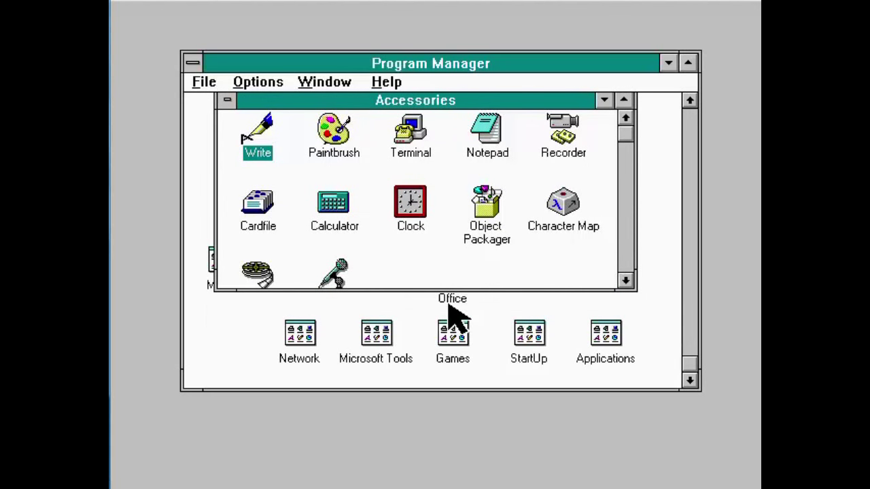
left_click_drag(450, 315, 494, 247)
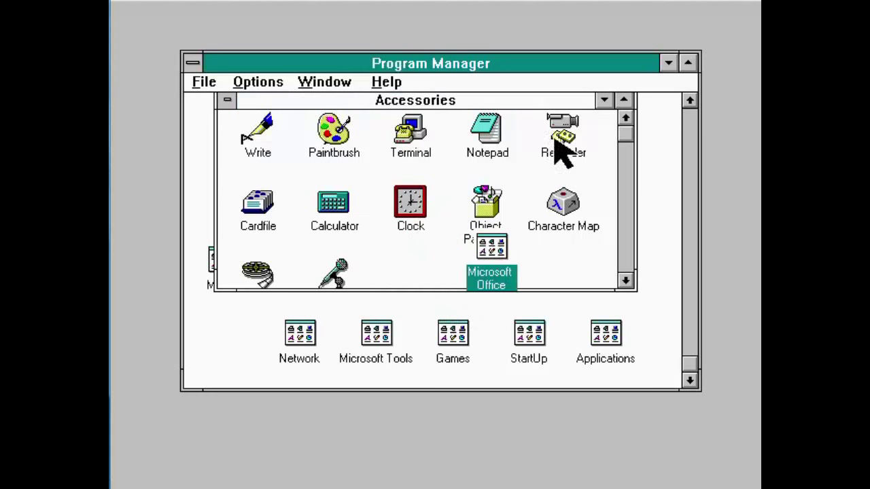
left_click_drag(541, 108, 528, 135)
left_click(590, 124)
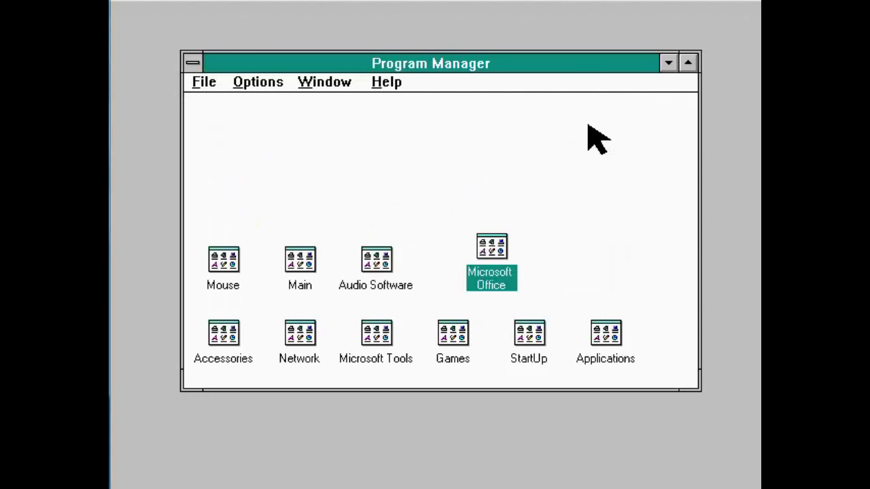
left_click(331, 81)
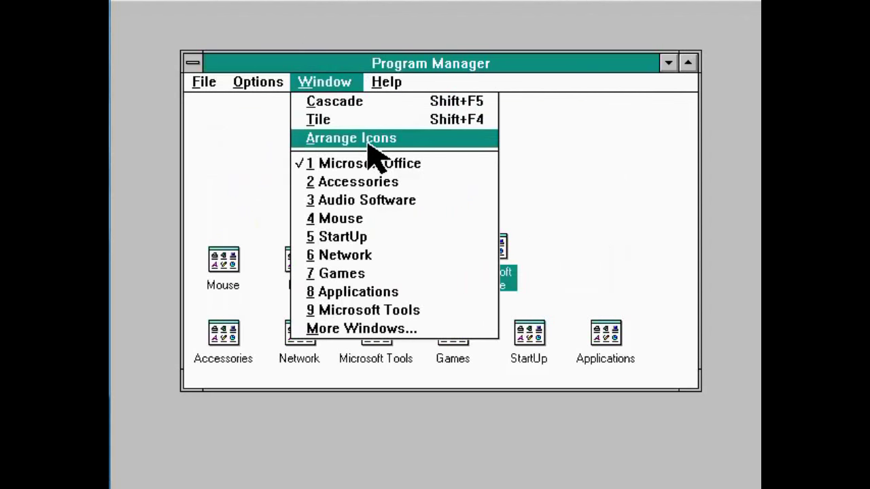
left_click(342, 138)
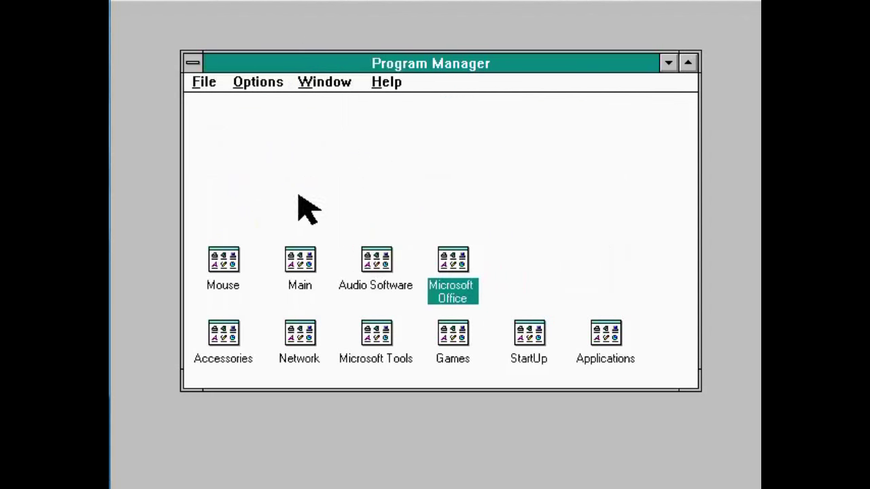
left_click(208, 83)
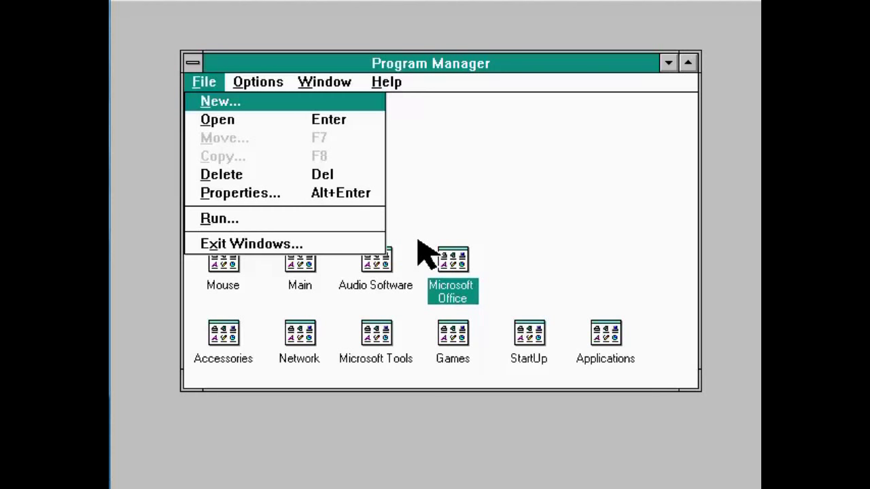
Close Program Manager's File menu without choosing a command.
left_click(419, 241)
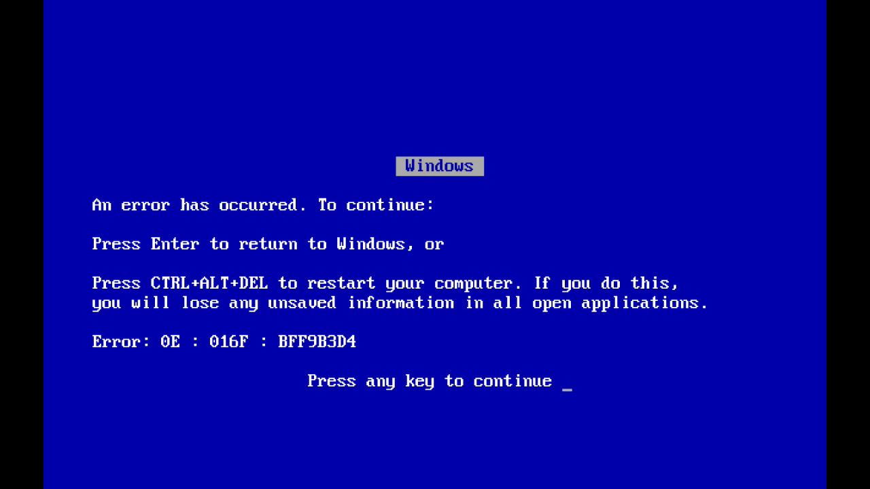
Dismiss the blue error screen and return to Windows.
key("Return")
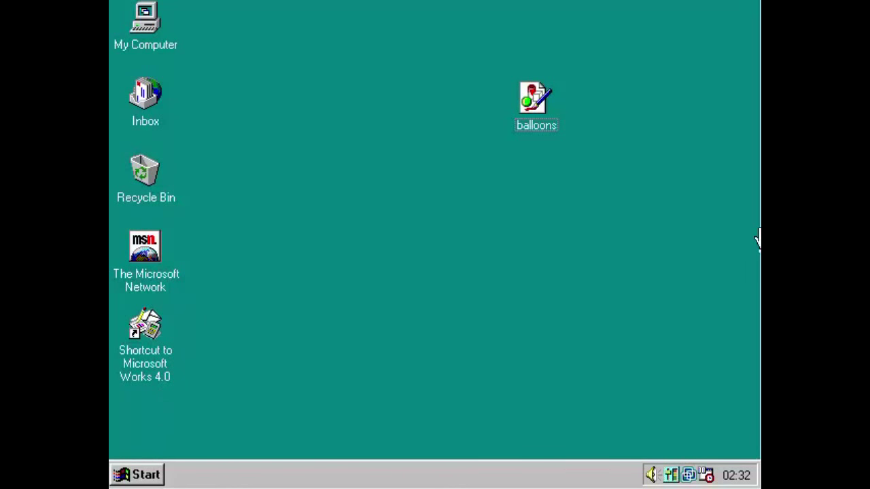
Open the shortcut menu on an empty area of the desktop.
right_click(621, 220)
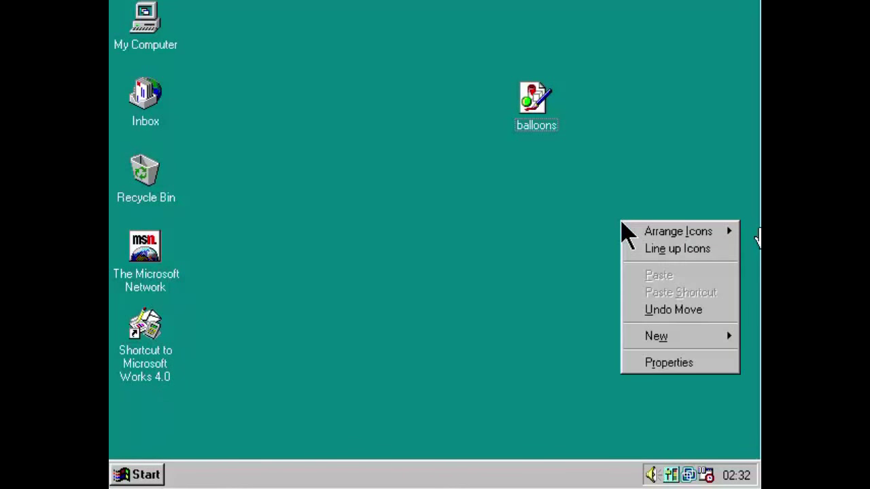
Close the desktop shortcut menu and open the Start menu.
left_click(559, 233)
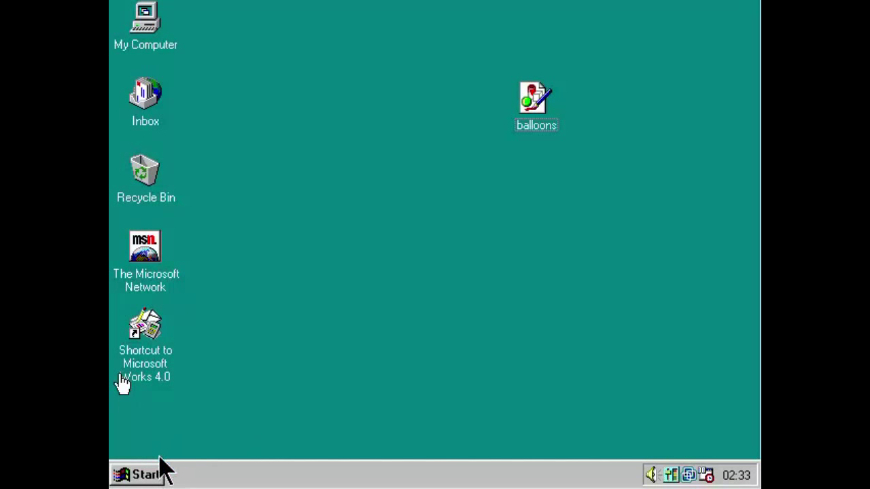
left_click(156, 476)
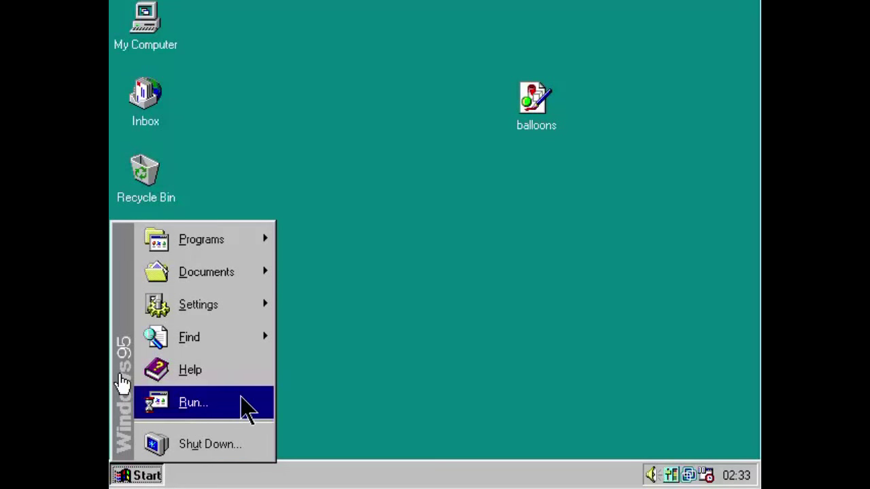
Launch WordPad from Start > Programs > Accessories with an empty untitled document.
left_click(316, 407)
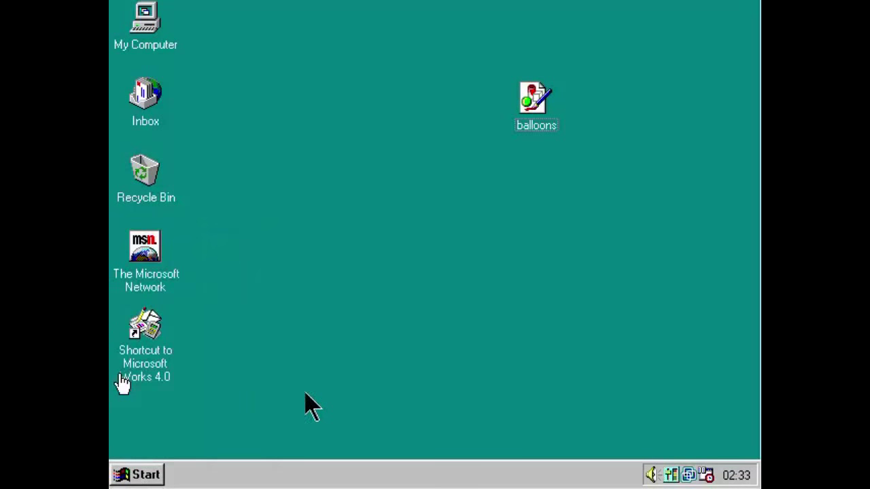
left_click(159, 473)
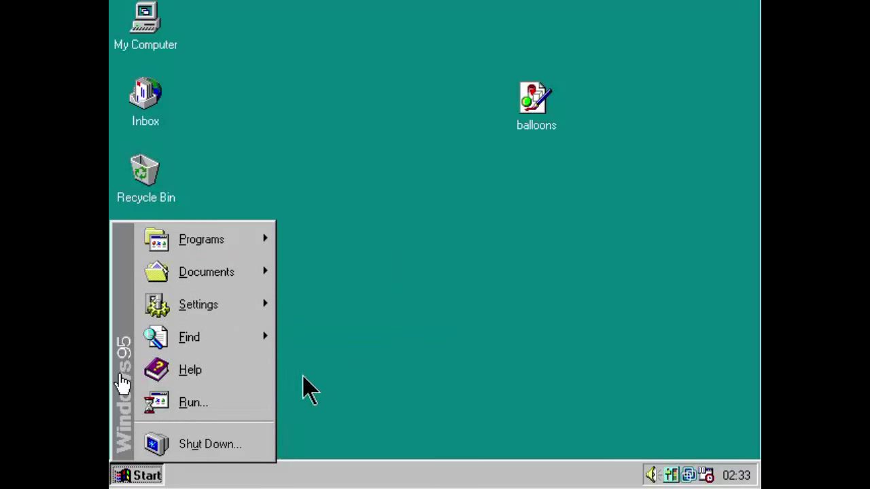
mouse_move(195, 241)
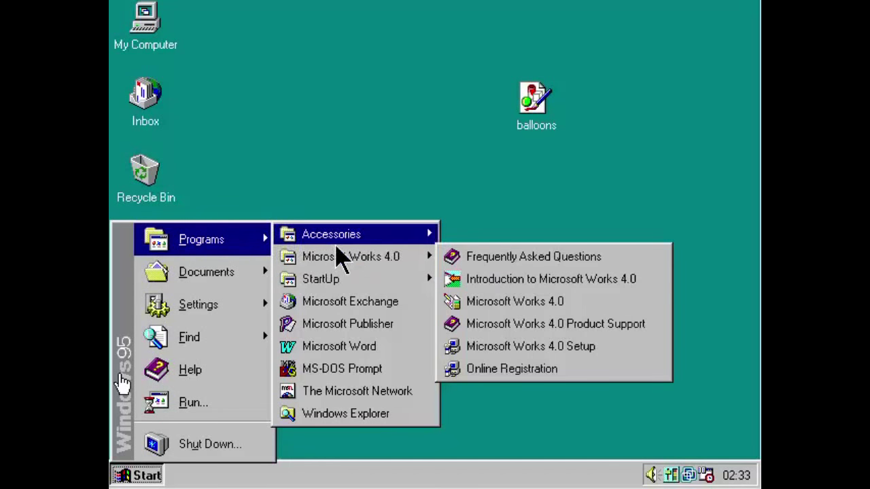
mouse_move(379, 231)
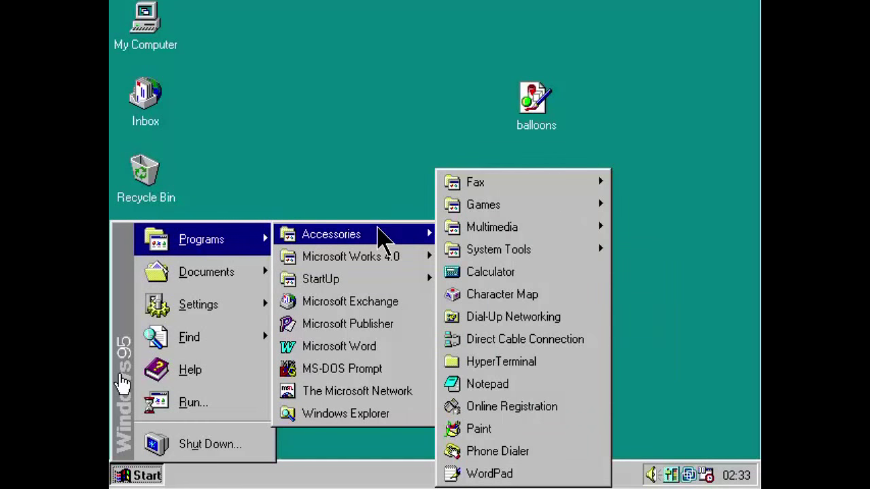
mouse_move(374, 260)
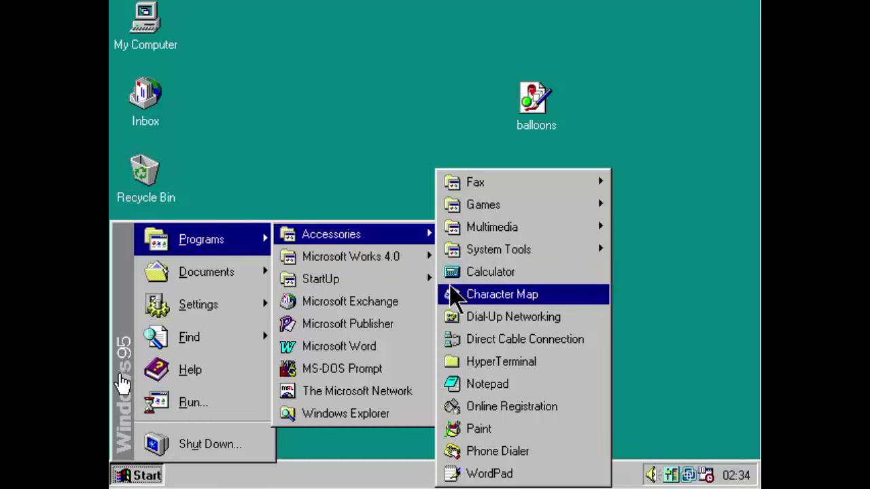
mouse_move(449, 258)
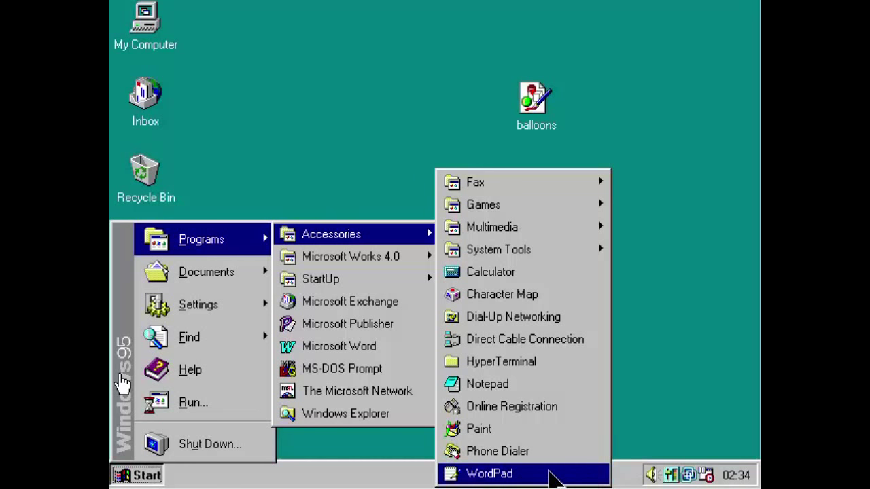
left_click(554, 477)
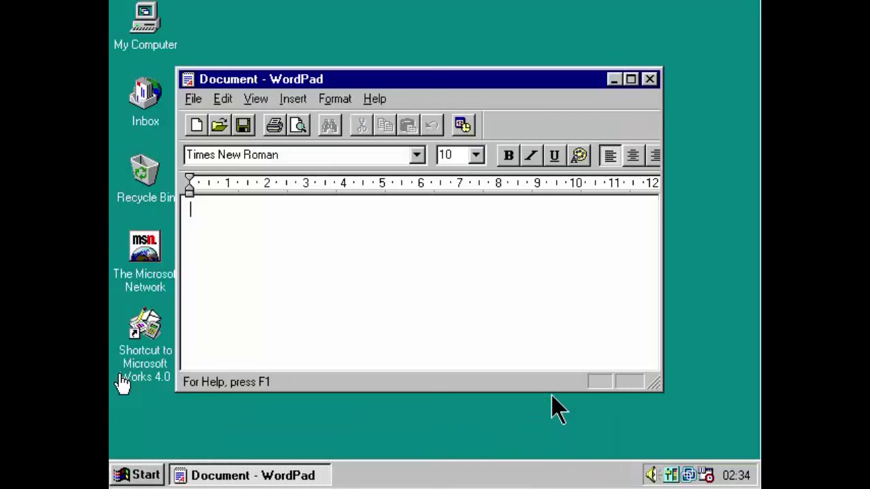
Type '6ueyui' in WordPad, maximize and restore it, then close it without saving.
type("6ueyui")
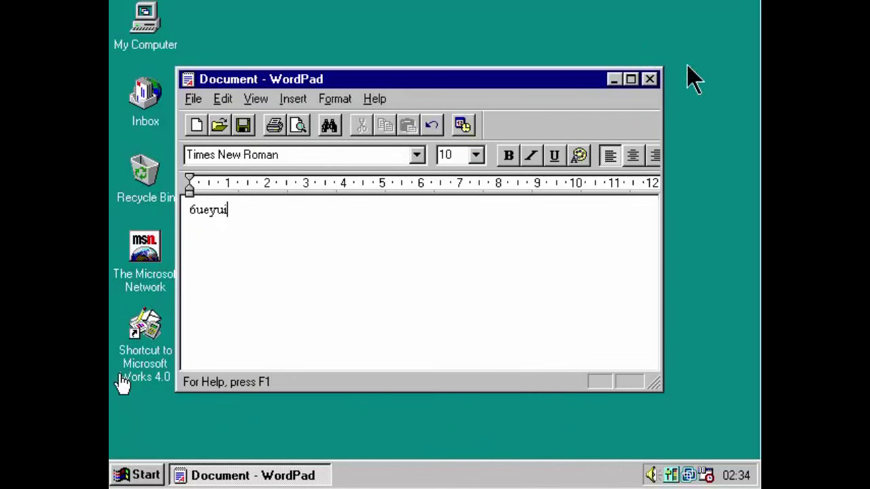
left_click(631, 78)
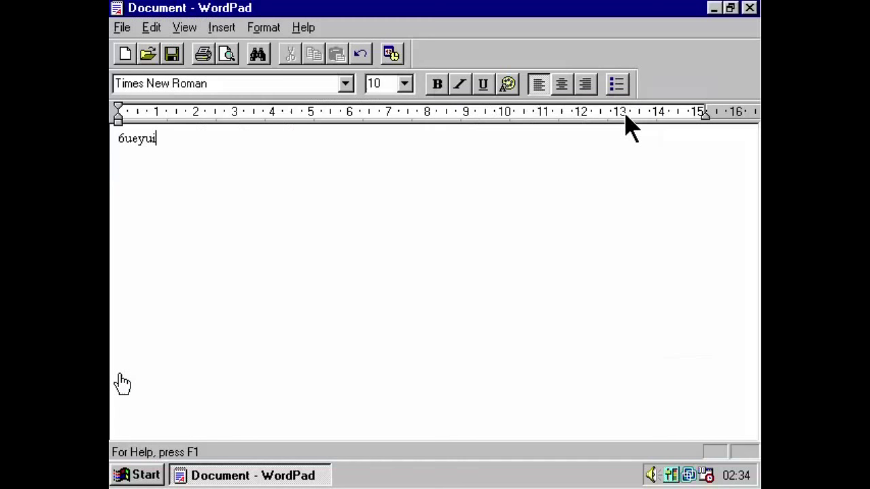
double_click(627, 8)
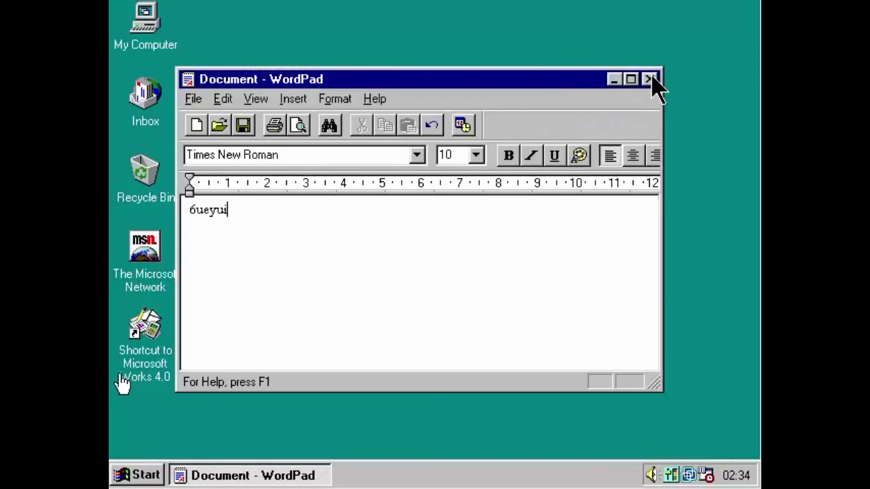
left_click(649, 79)
left_click(421, 267)
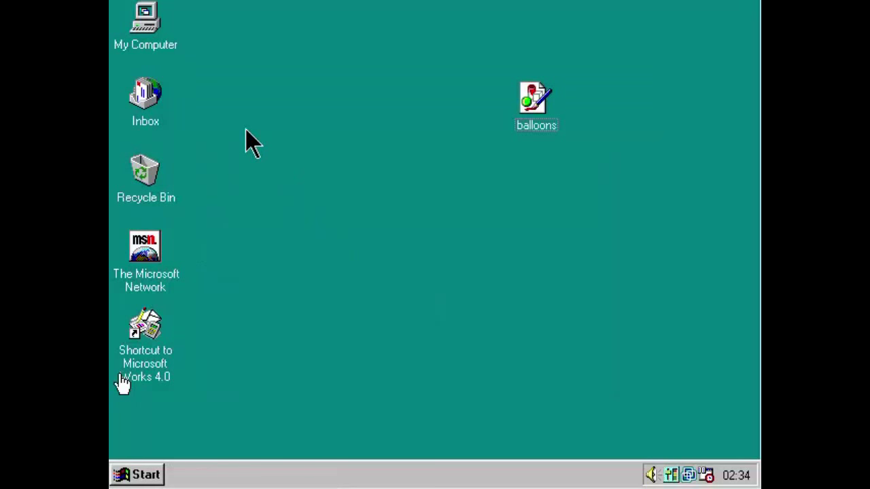
Open My Computer, then the C: drive, and select the My Documents folder.
double_click(161, 46)
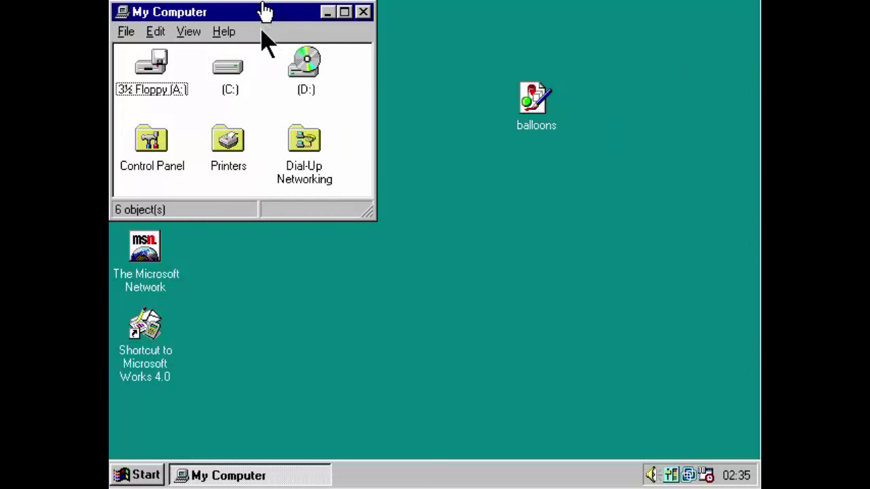
left_click(229, 70)
double_click(230, 81)
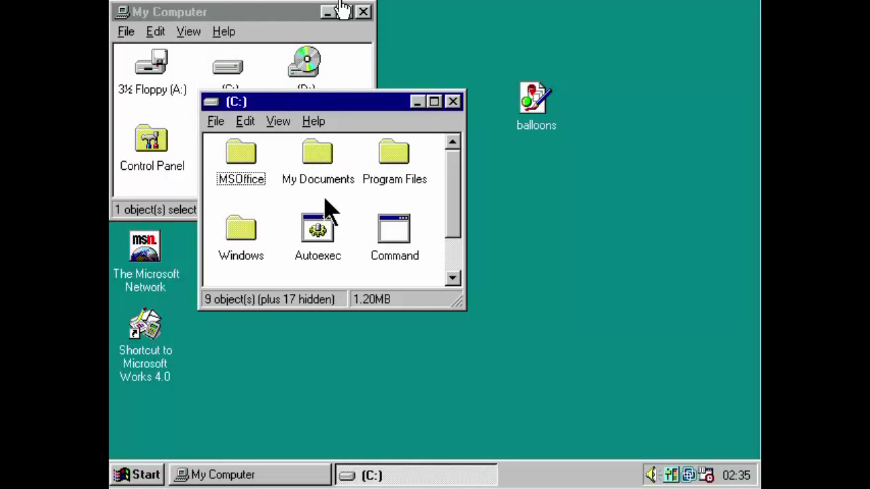
left_click(310, 180)
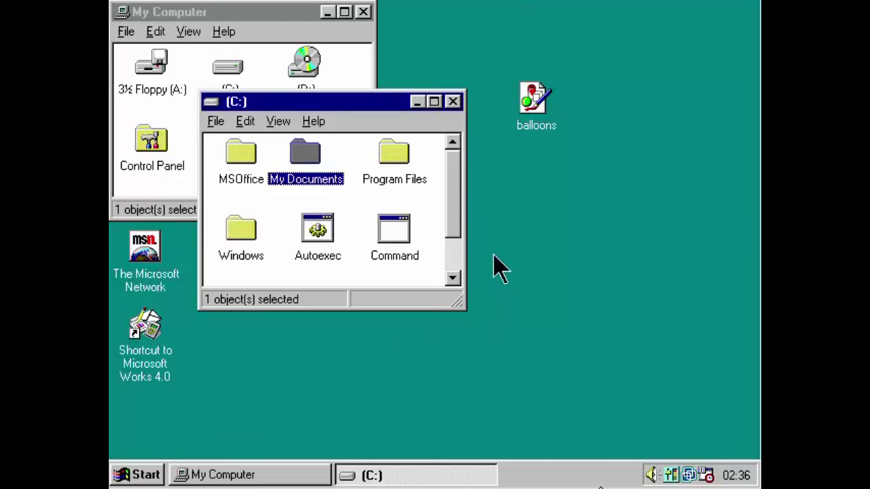
Cancel renaming My Documents, then close the C: drive and My Computer windows.
left_click(537, 265)
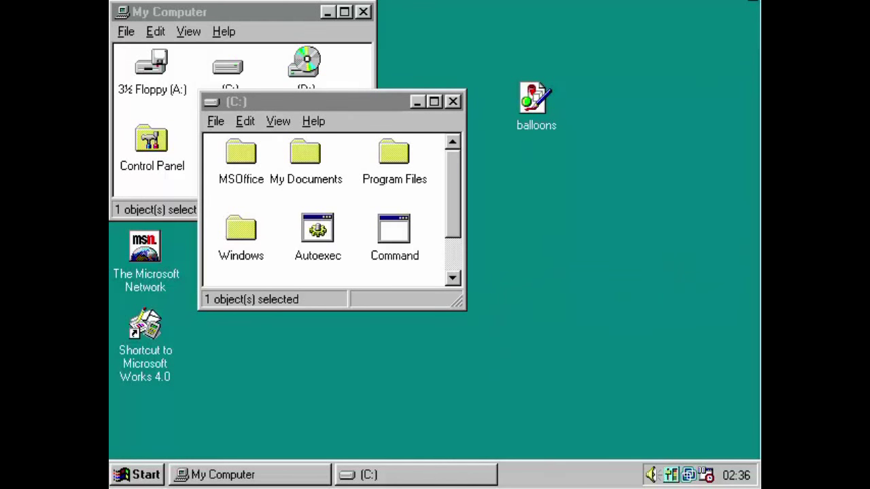
left_click(322, 185)
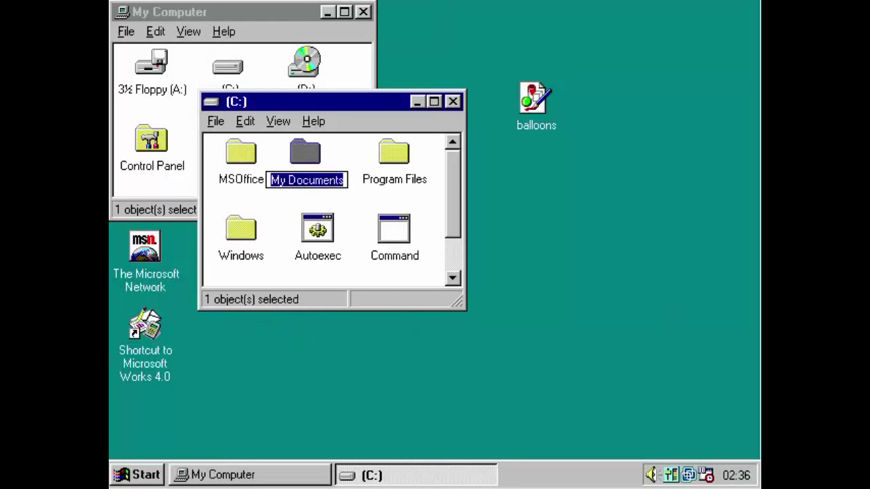
left_click(633, 340)
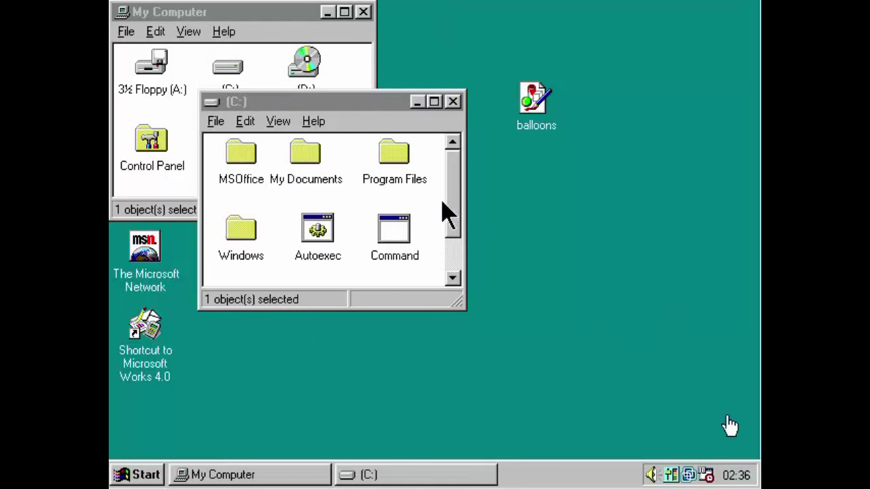
left_click(453, 102)
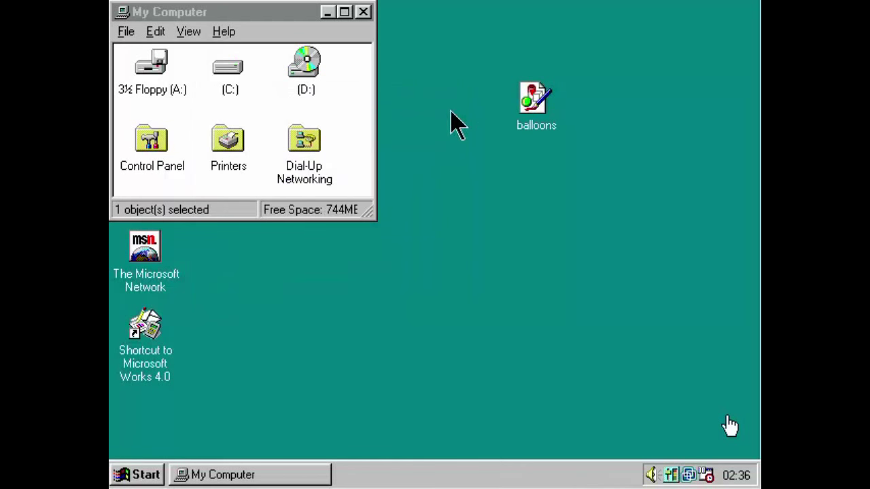
left_click(363, 12)
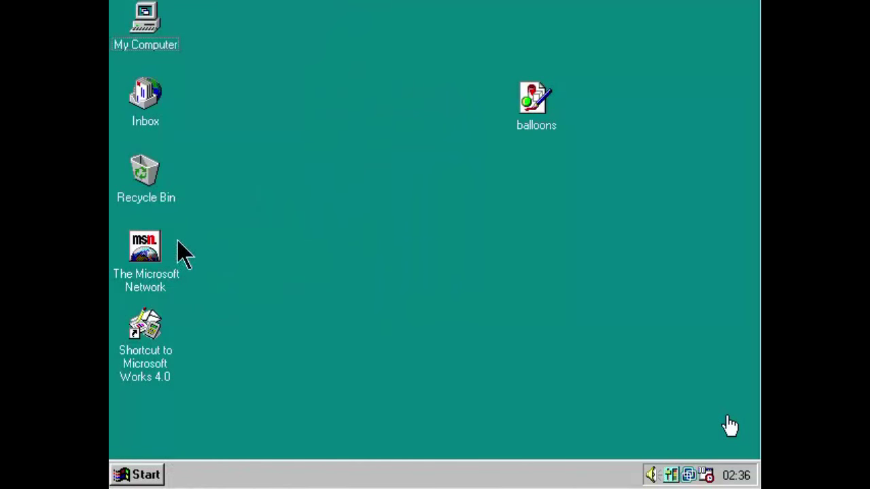
Launch WordPad from Start > Programs > Accessories.
left_click(156, 477)
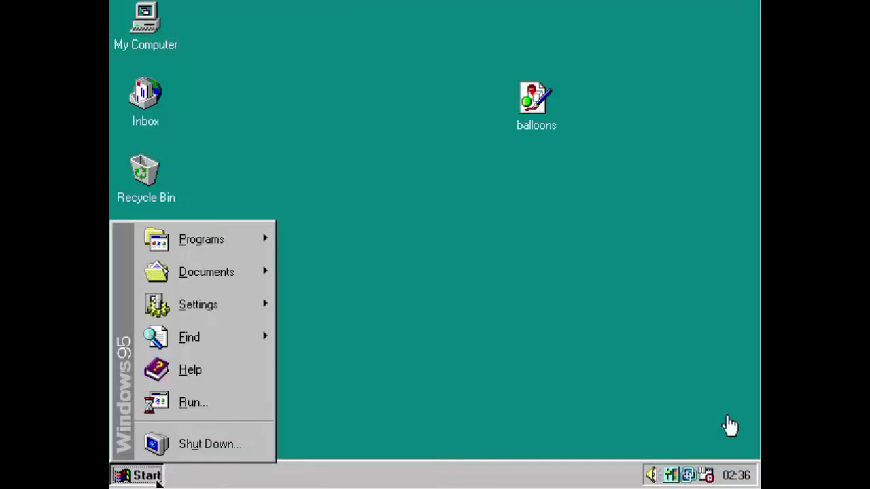
mouse_move(225, 249)
mouse_move(322, 233)
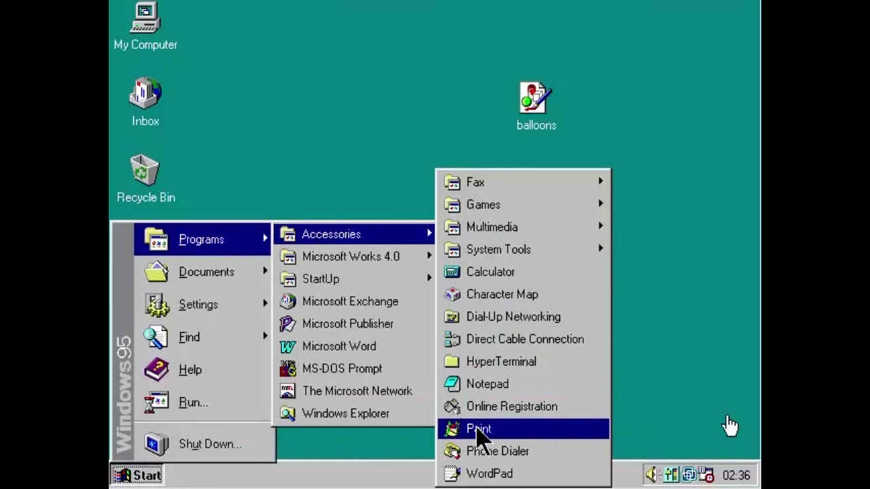
left_click(475, 473)
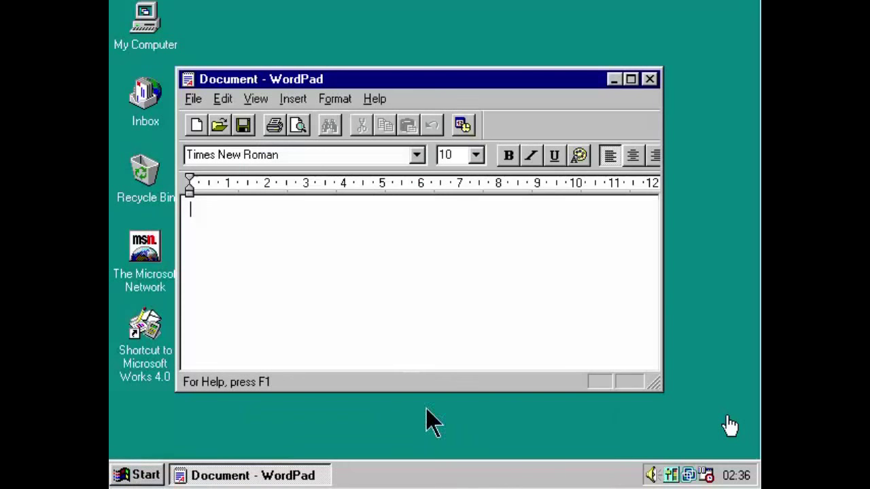
Open the Letter file from C:\My Documents, filtering by Windows Write (*.wri).
left_click(217, 127)
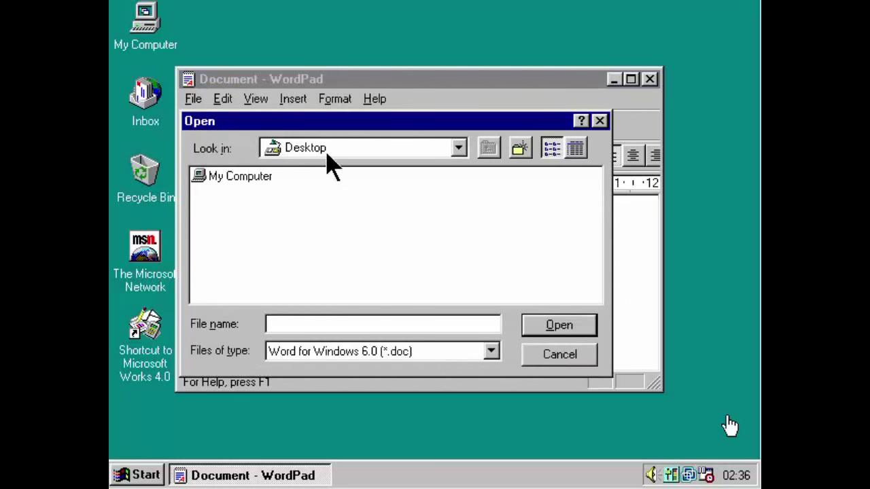
double_click(244, 178)
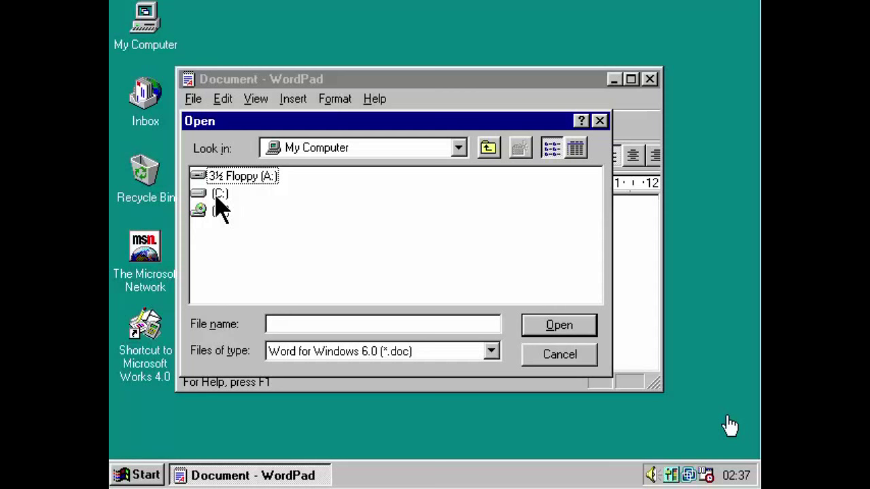
double_click(218, 195)
double_click(231, 194)
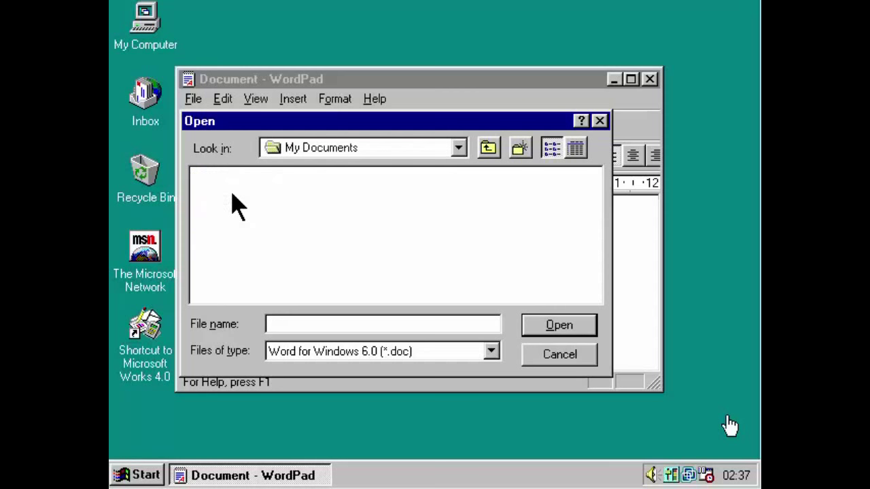
left_click(343, 359)
left_click(342, 367)
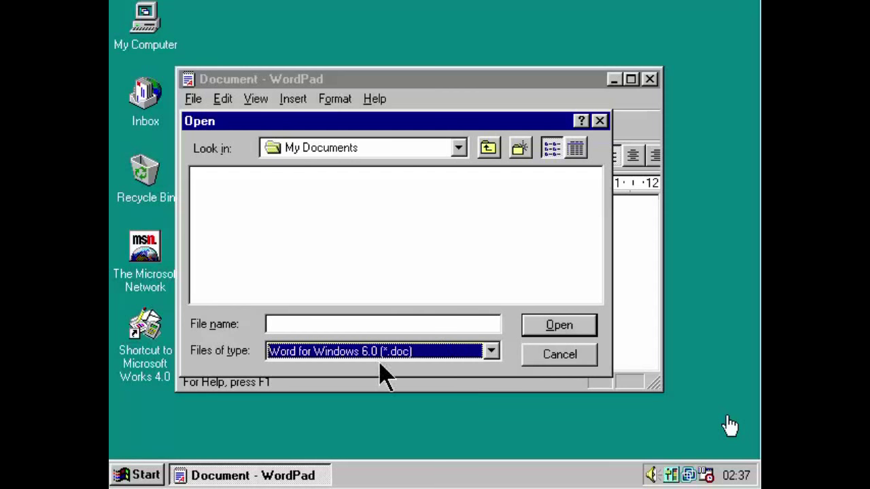
left_click(490, 351)
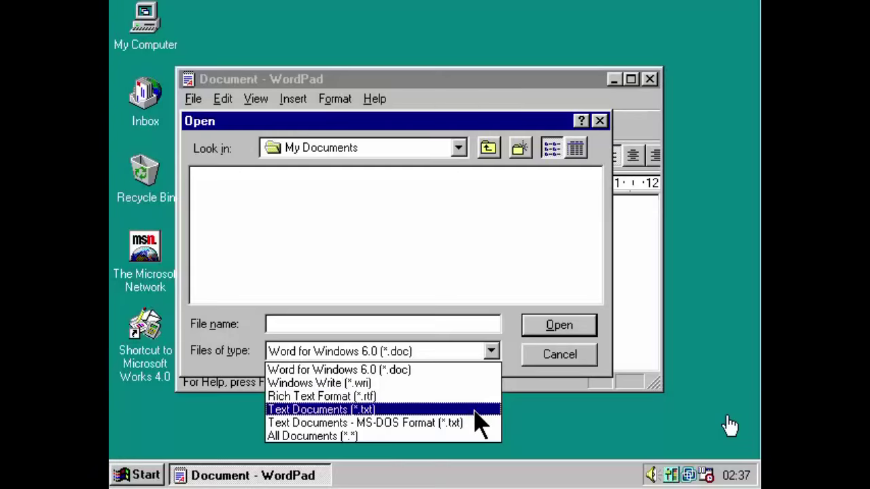
key("Up")
left_click(474, 388)
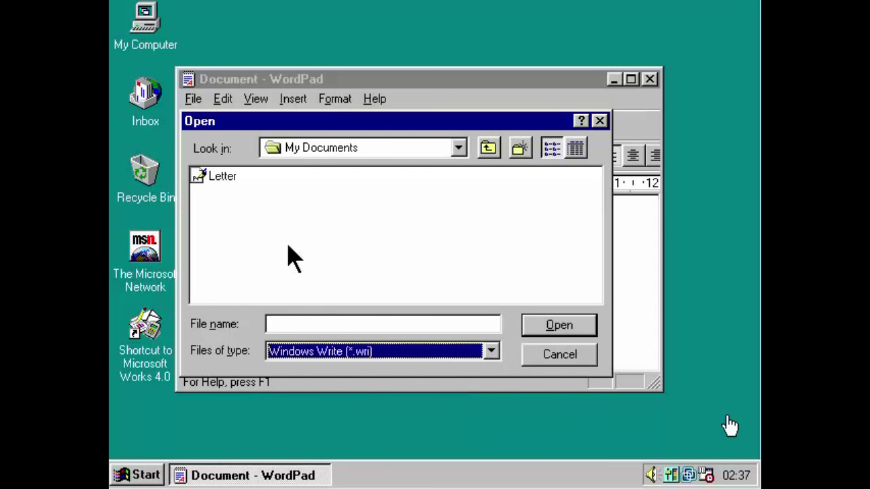
left_click(224, 179)
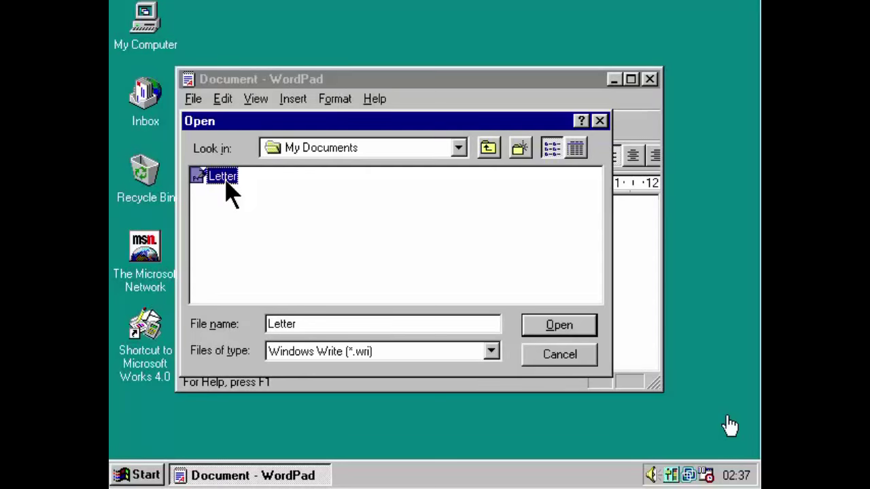
double_click(227, 182)
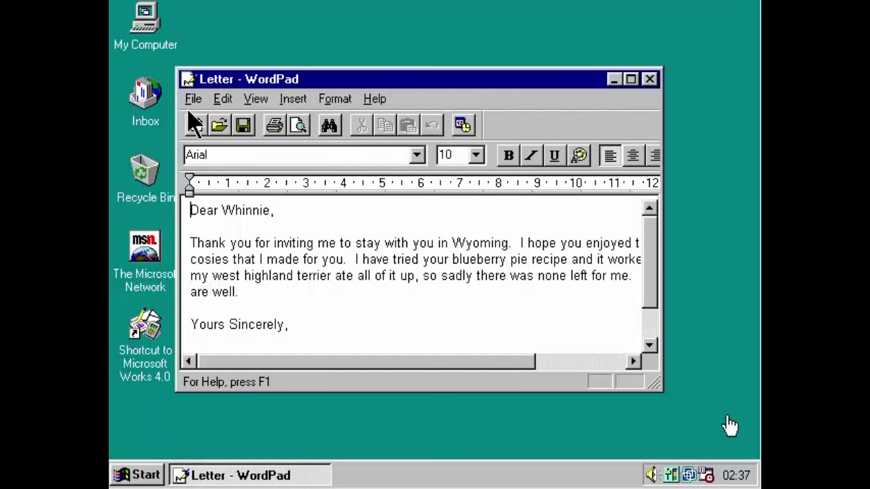
Save the letter to the Desktop under a new name with the recipient's name, then close WordPad.
left_click(193, 100)
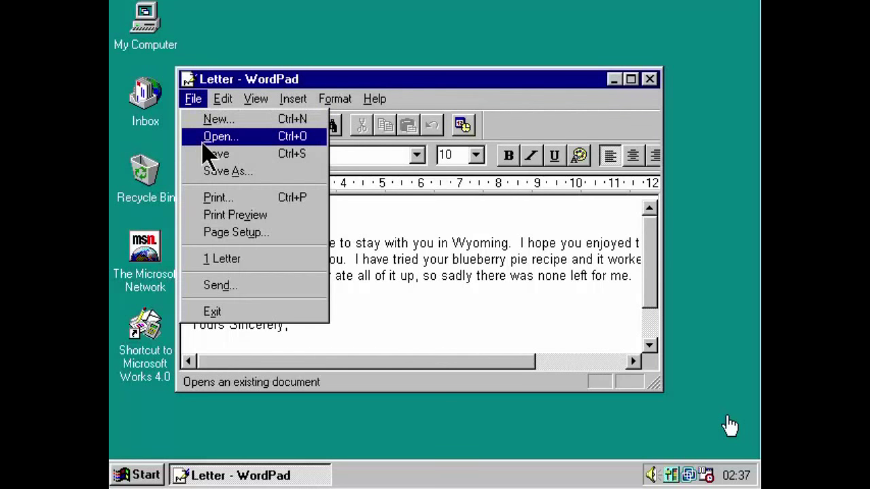
left_click(219, 174)
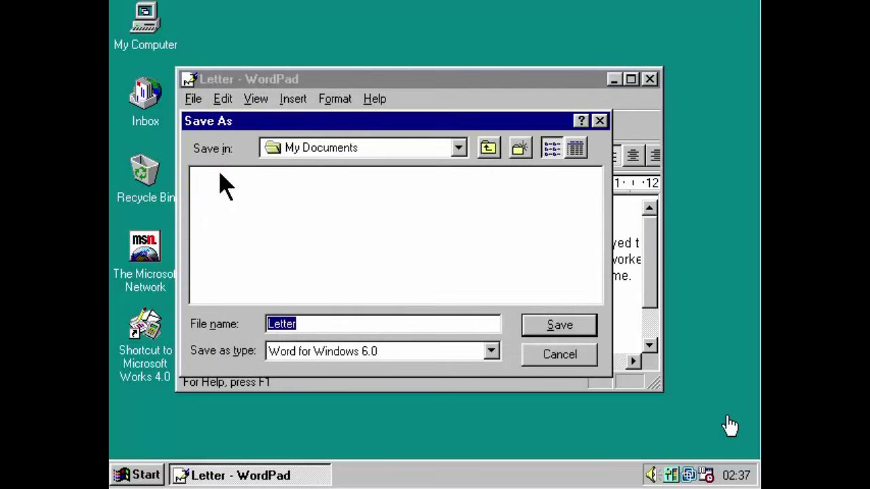
left_click(411, 148)
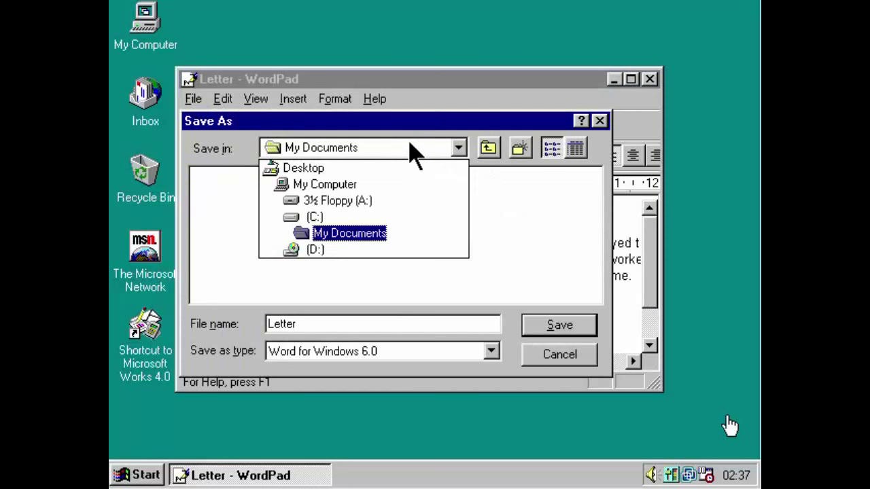
left_click(324, 169)
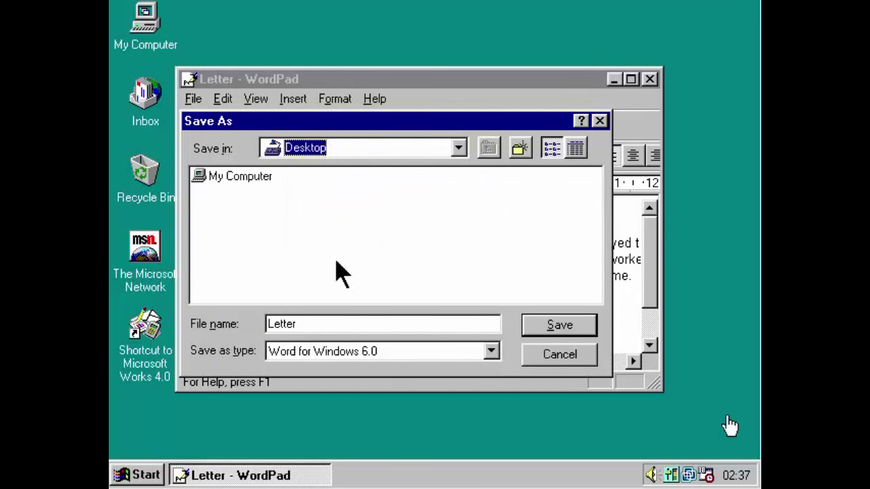
left_click(353, 323)
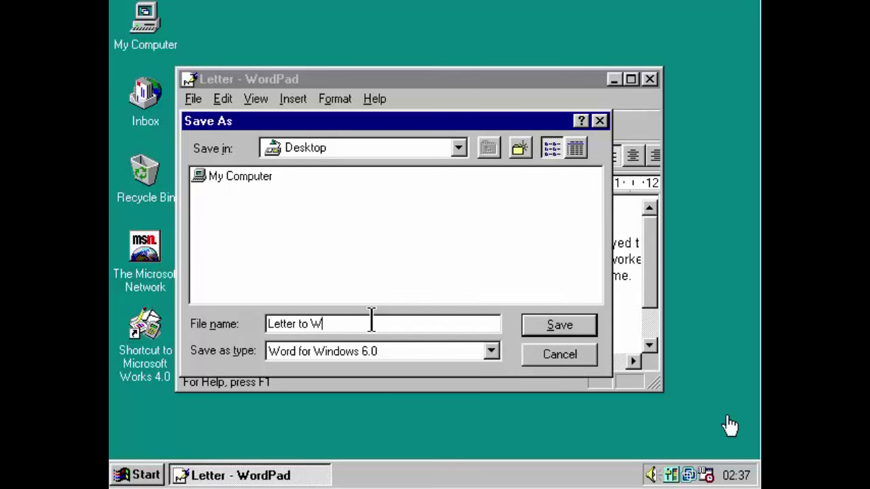
key("Return")
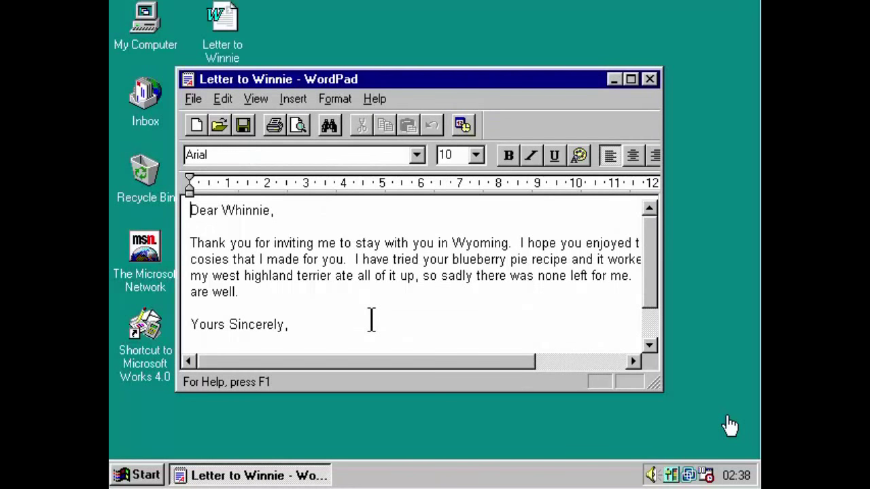
left_click(651, 81)
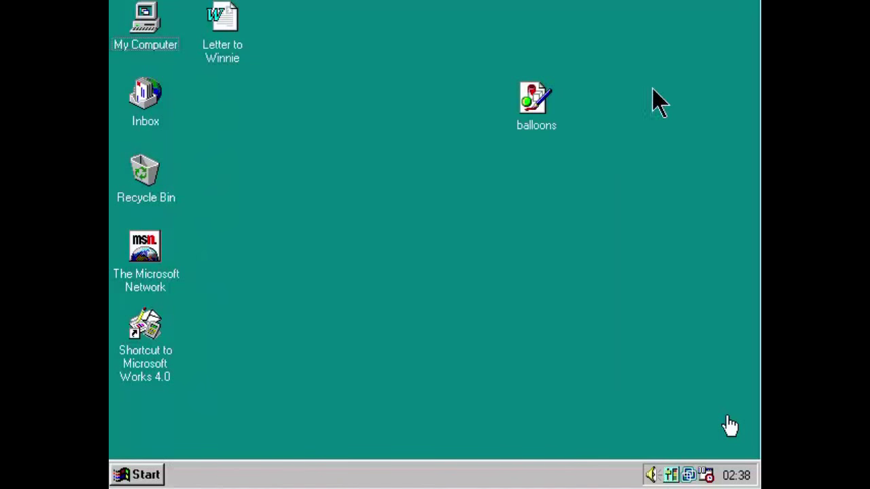
left_click(237, 59)
left_click(270, 86)
double_click(222, 55)
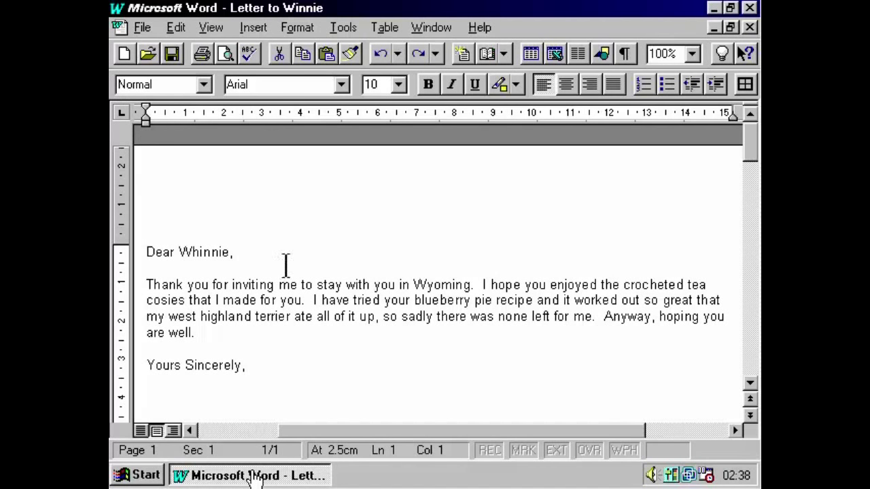
left_click(140, 27)
left_click(205, 125)
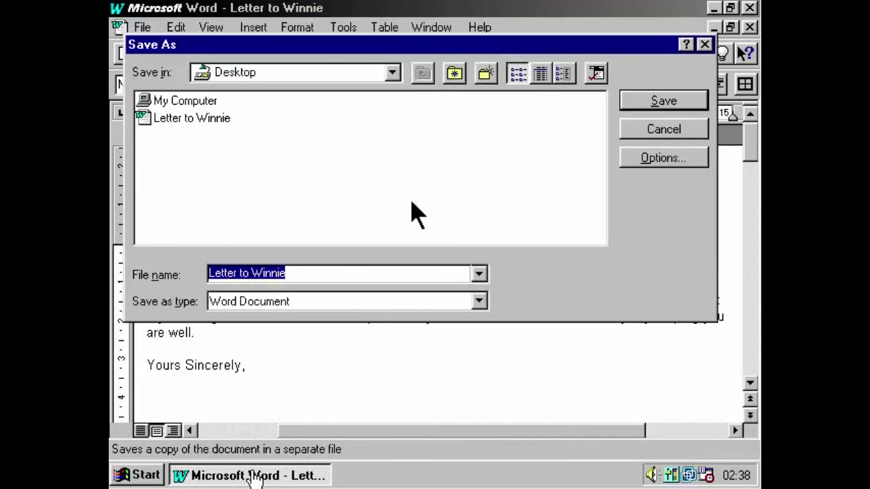
left_click(673, 135)
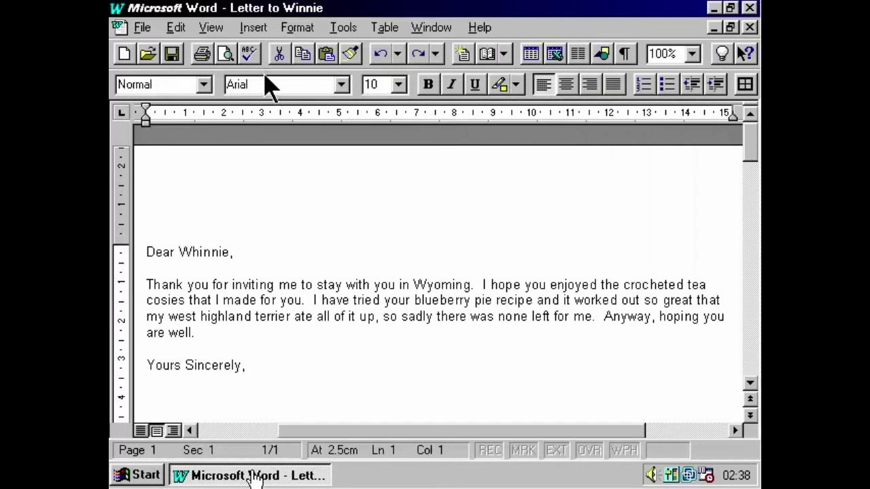
left_click(143, 30)
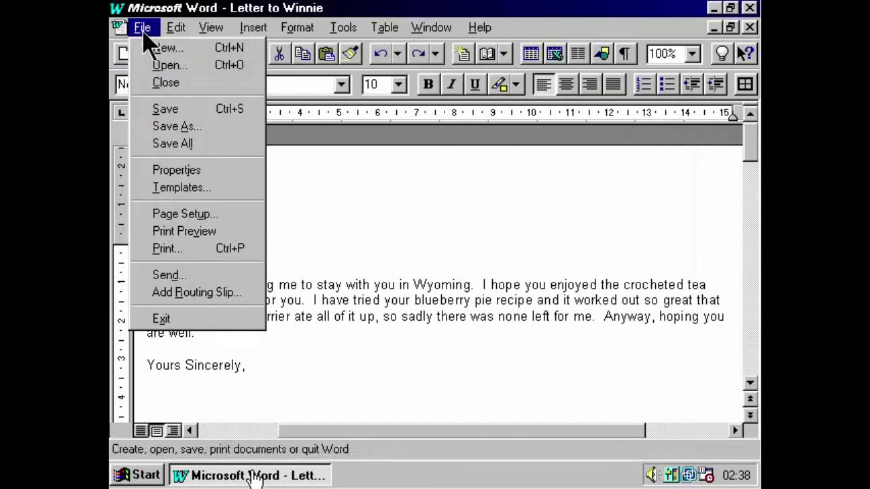
left_click(233, 319)
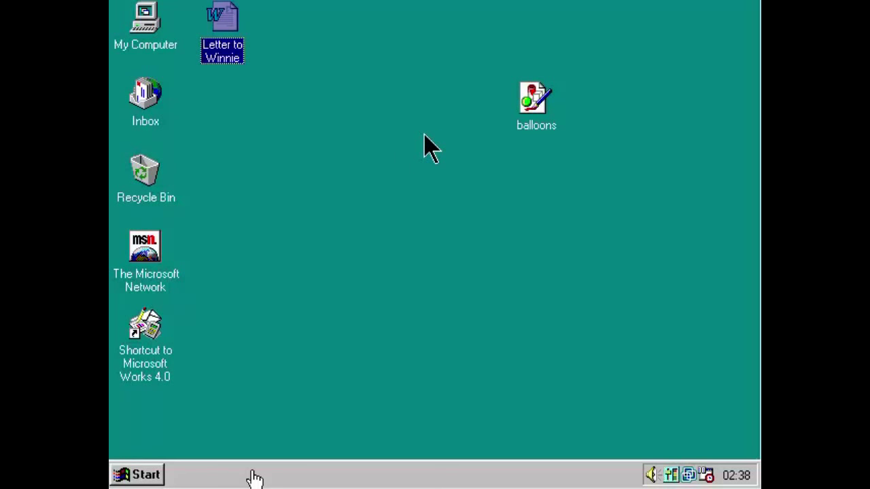
Open balloons in Paint, maximize, restore and re-maximize it, close, then reopen the picture.
double_click(521, 130)
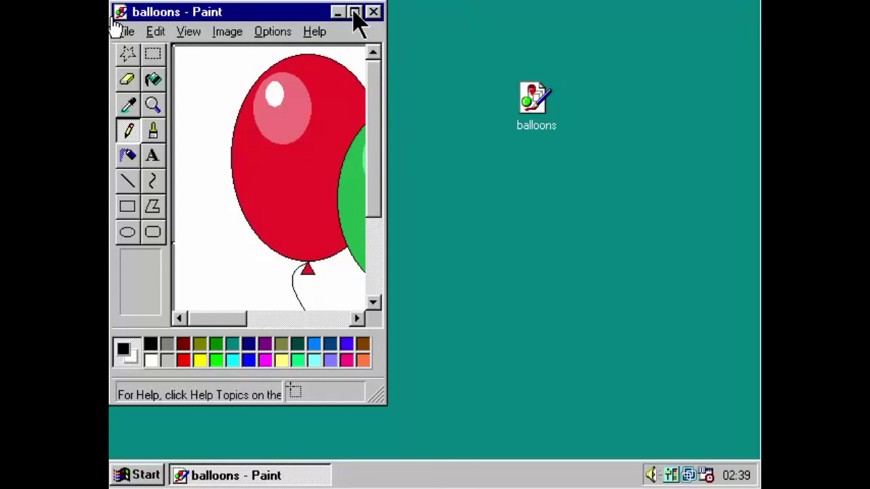
left_click(358, 13)
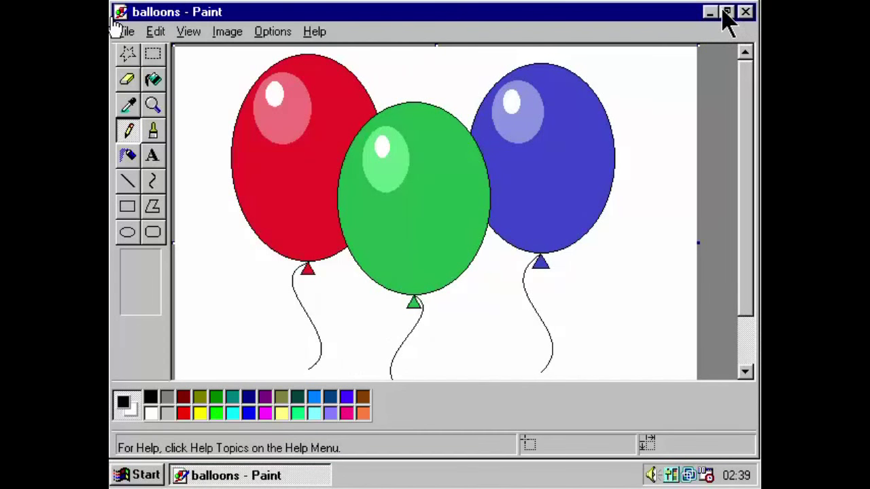
left_click(724, 11)
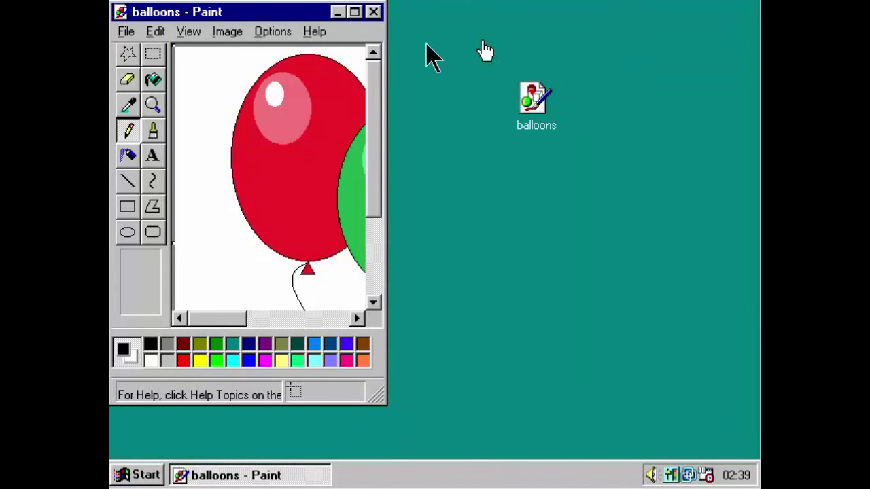
left_click(356, 13)
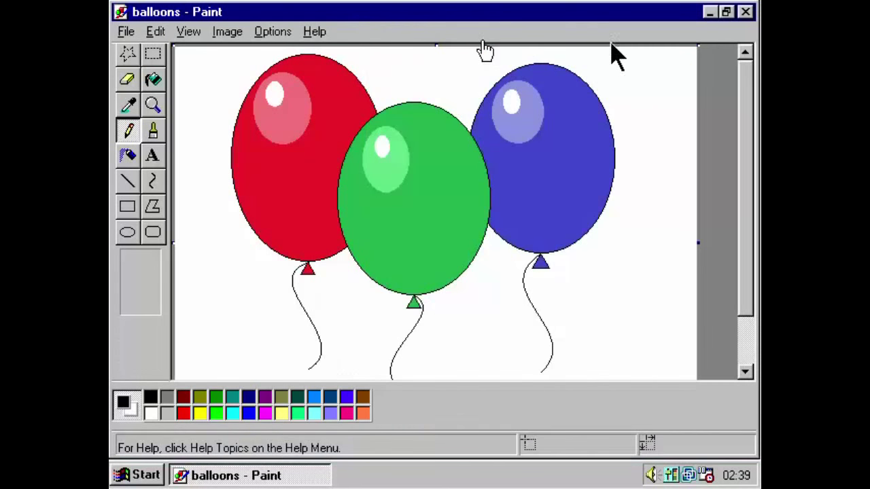
left_click(746, 12)
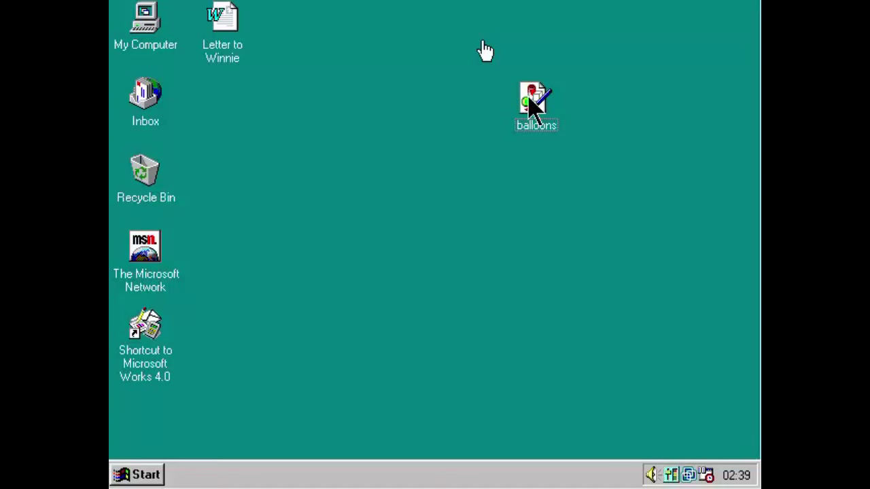
double_click(530, 99)
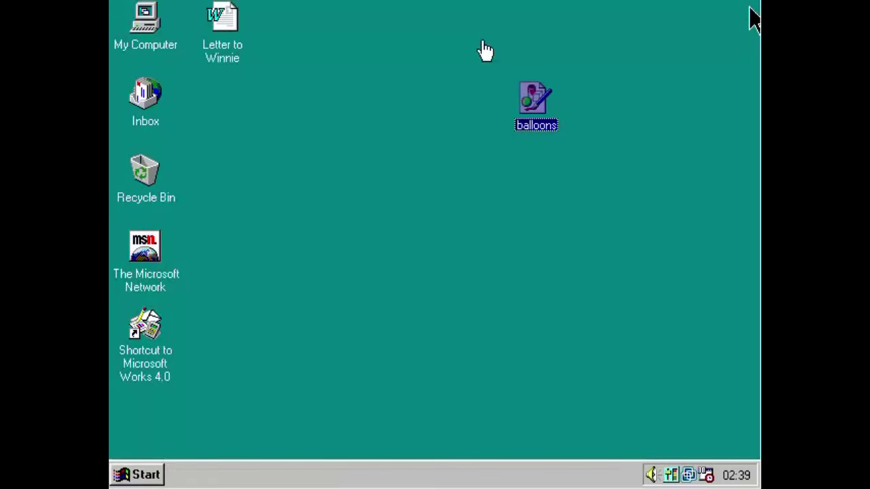
double_click(536, 100)
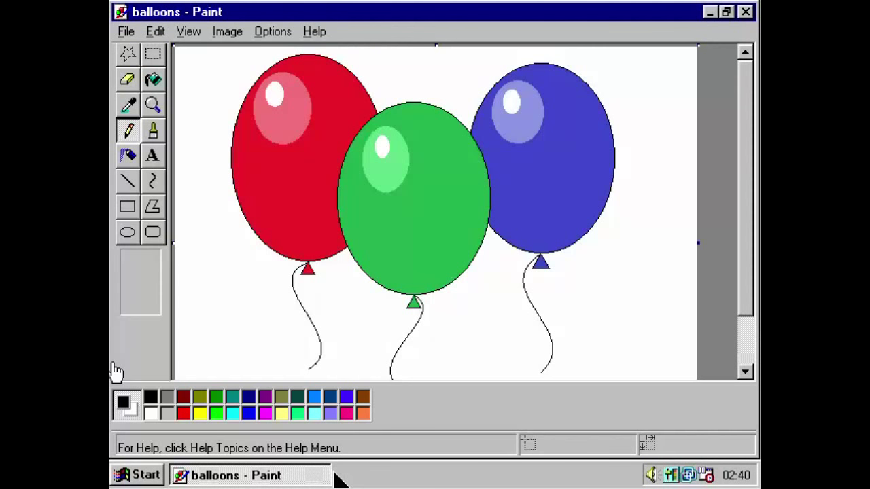
Launch WordPad from Start > Programs > Accessories and maximize its window.
left_click(117, 477)
mouse_move(227, 245)
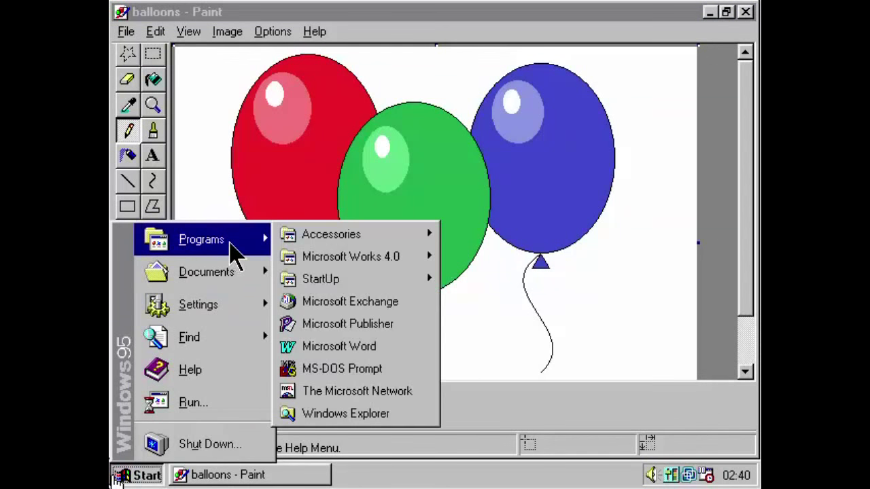
mouse_move(330, 237)
left_click(524, 474)
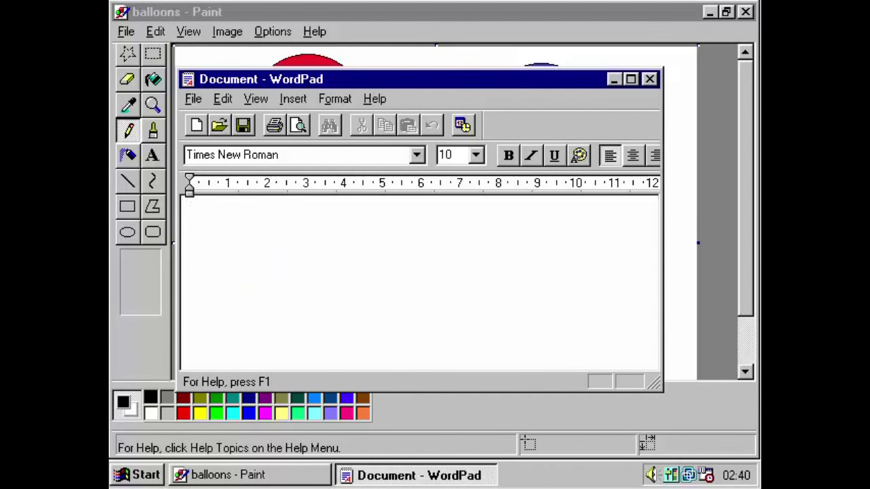
double_click(266, 81)
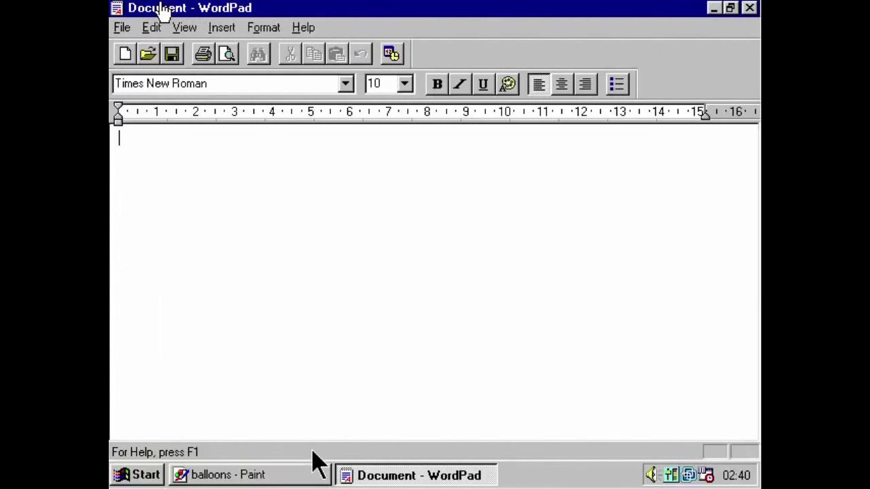
Switch repeatedly between Paint's balloons picture and the WordPad document, ending in WordPad's font box.
left_click(300, 482)
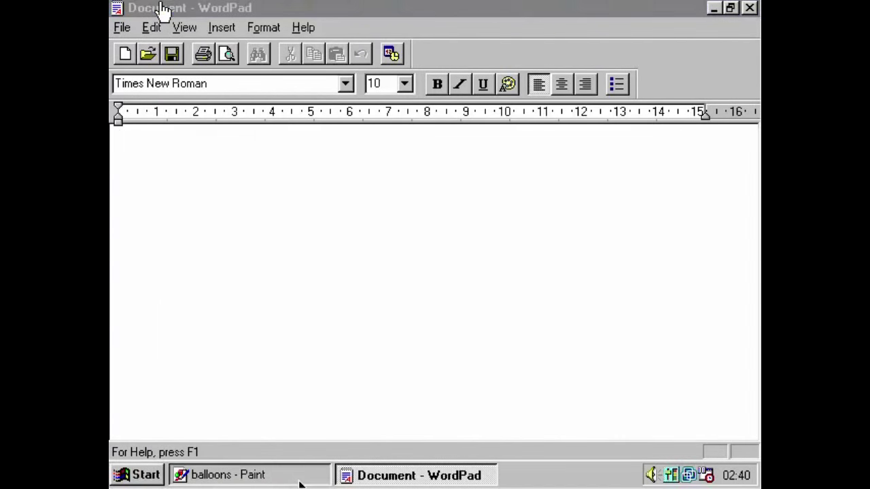
left_click(418, 479)
left_click(327, 483)
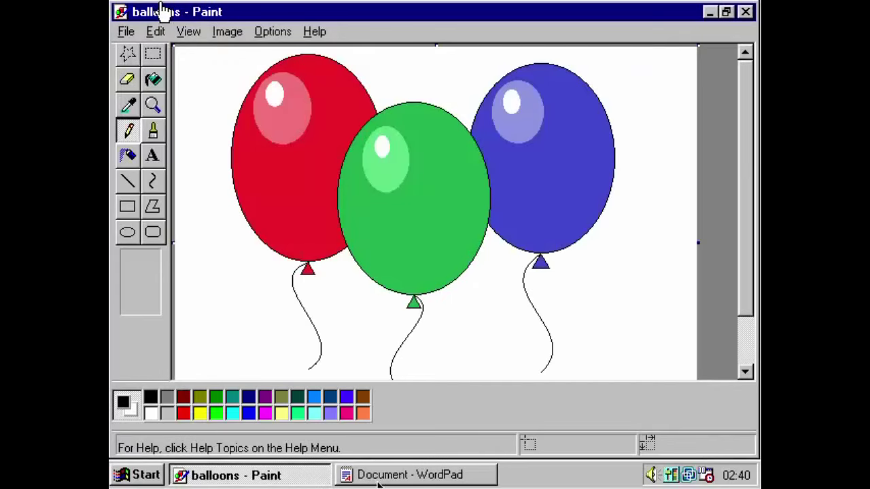
left_click(398, 472)
left_click(271, 479)
left_click(431, 477)
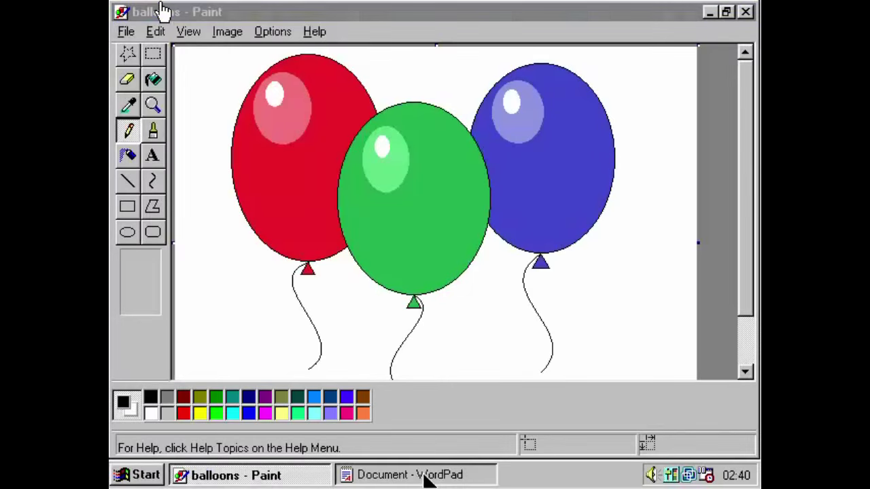
left_click(275, 483)
left_click(379, 478)
left_click(277, 483)
left_click(408, 478)
left_click(275, 483)
left_click(378, 480)
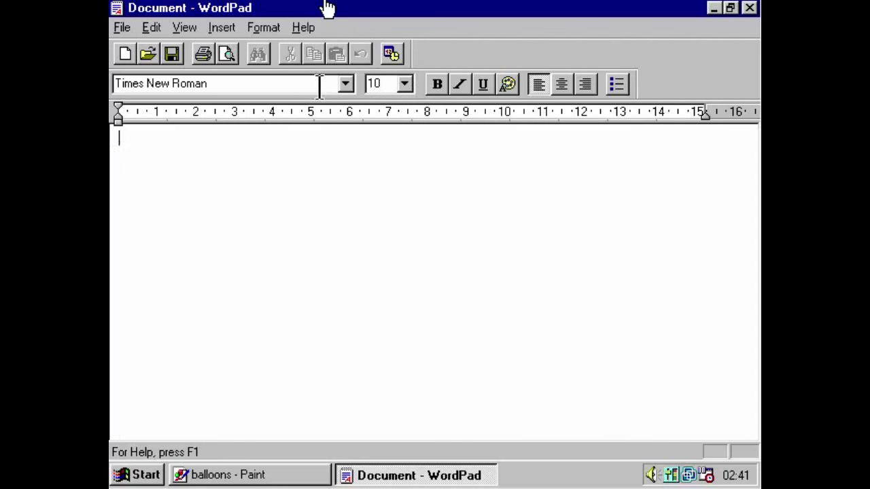
left_click(283, 87)
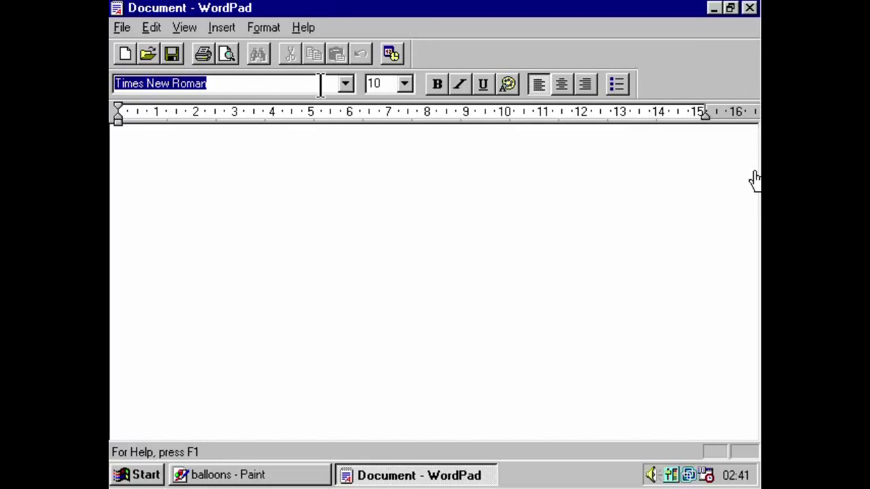
Set the WordPad font to Arial at 24 point.
left_click(346, 84)
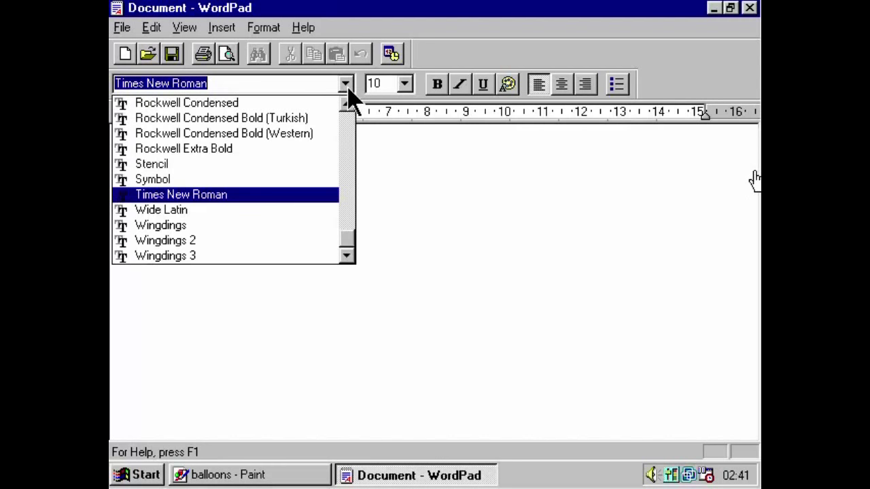
type("Arial")
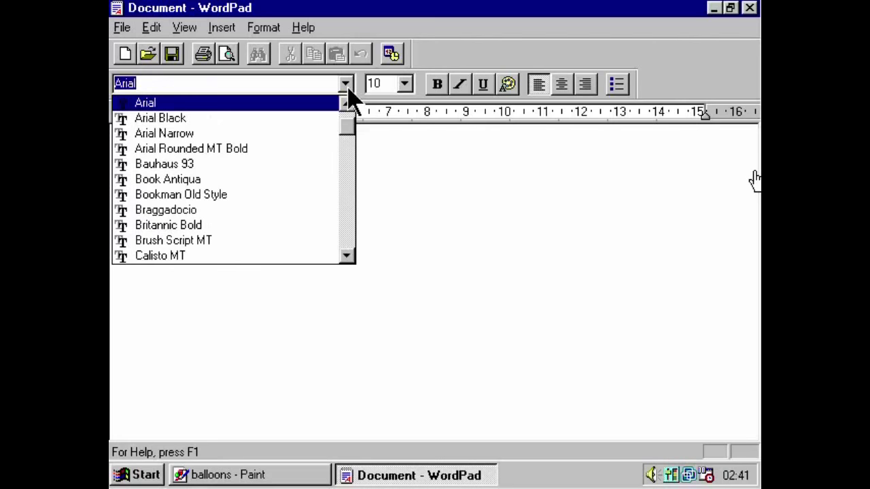
key("Return")
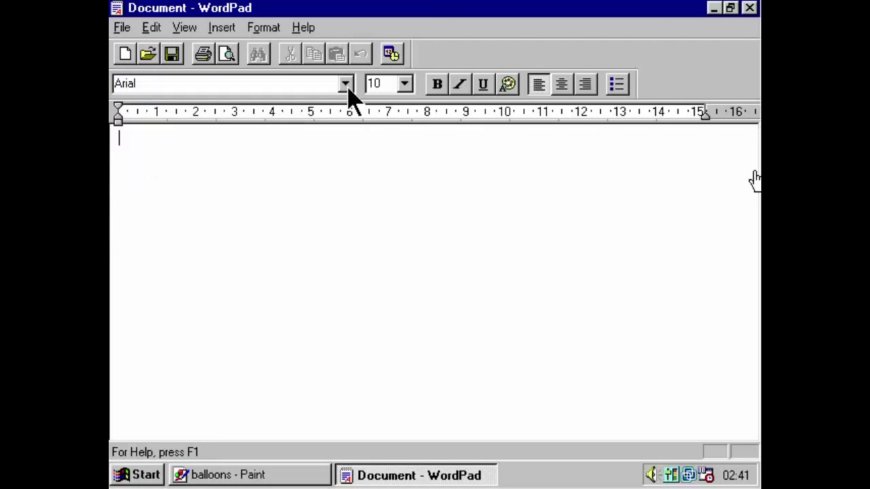
left_click(406, 83)
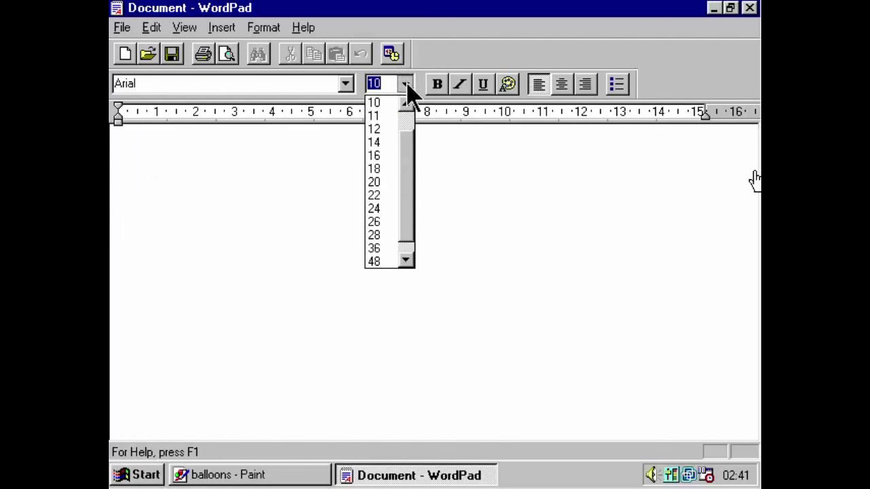
left_click(384, 208)
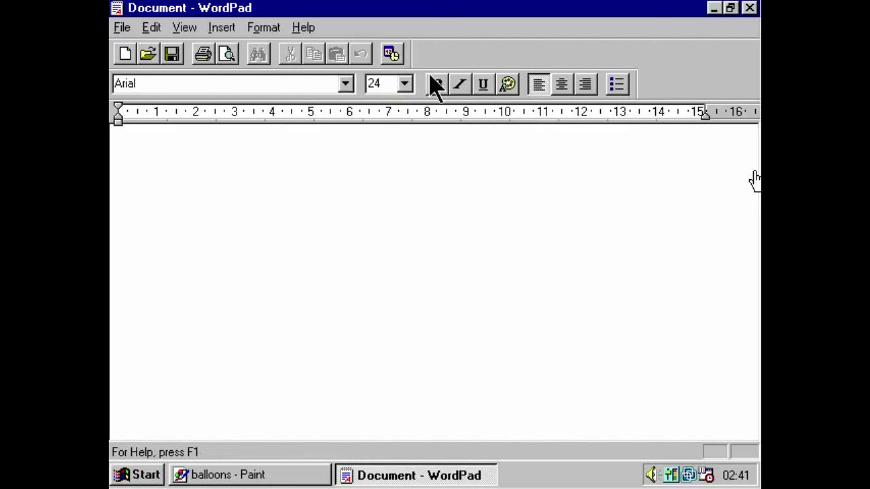
Type a red, centred 'Party Time!' heading with a new line below it.
left_click(509, 84)
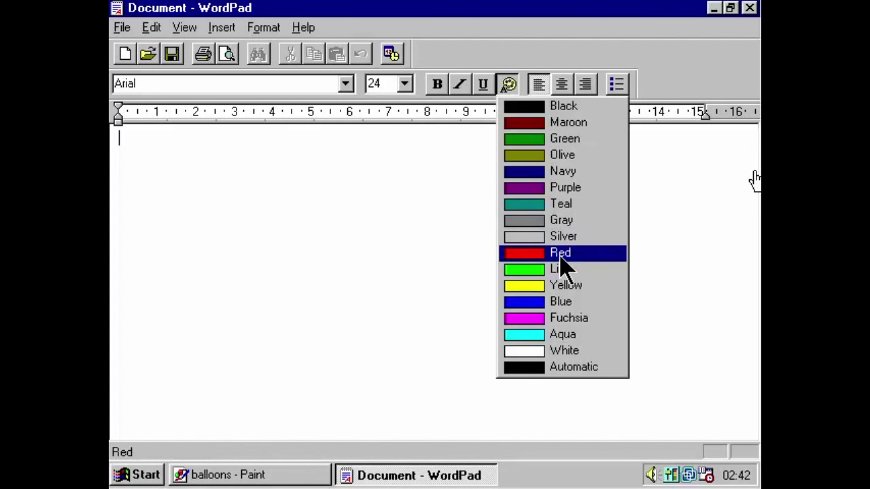
left_click(559, 257)
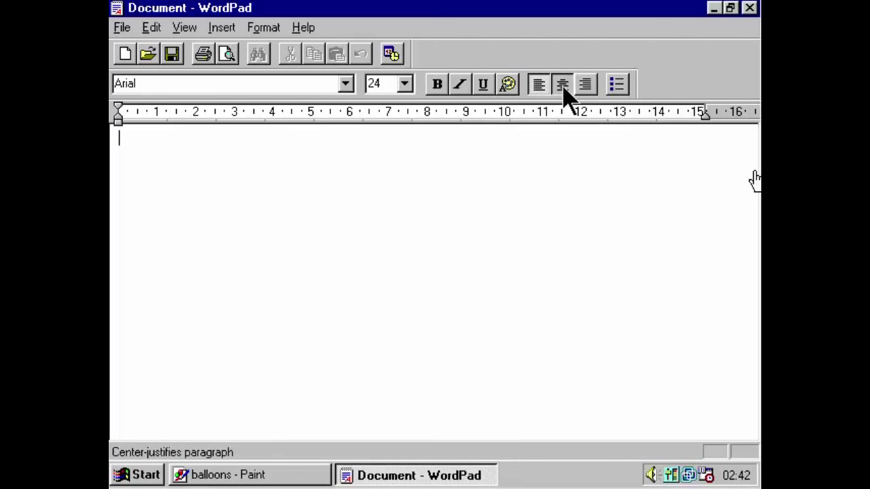
left_click(562, 84)
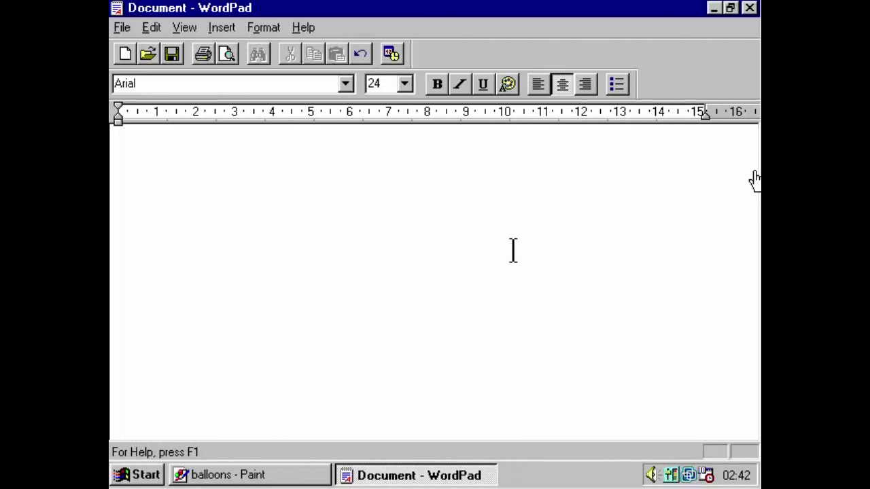
type("Party Time")
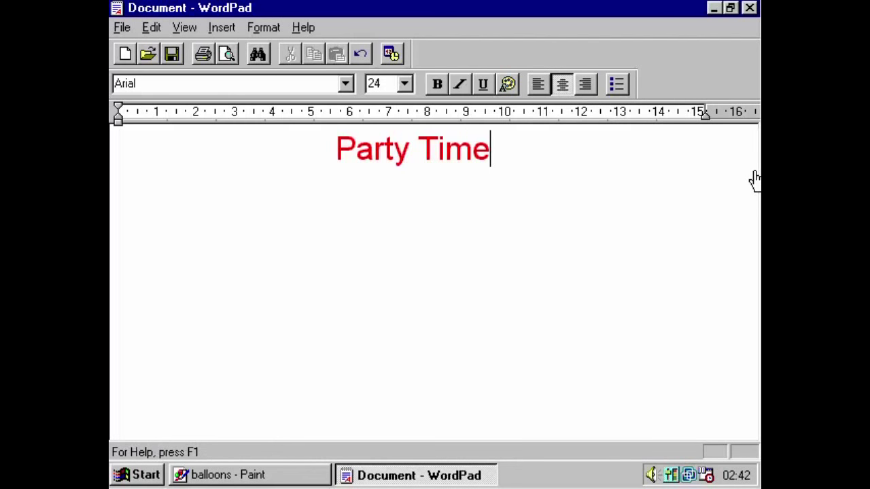
type("!")
key("Return")
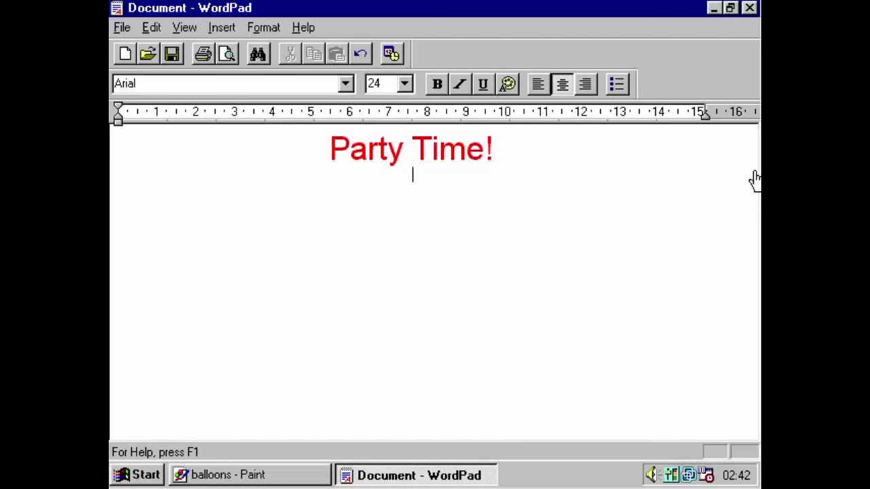
left_click(316, 476)
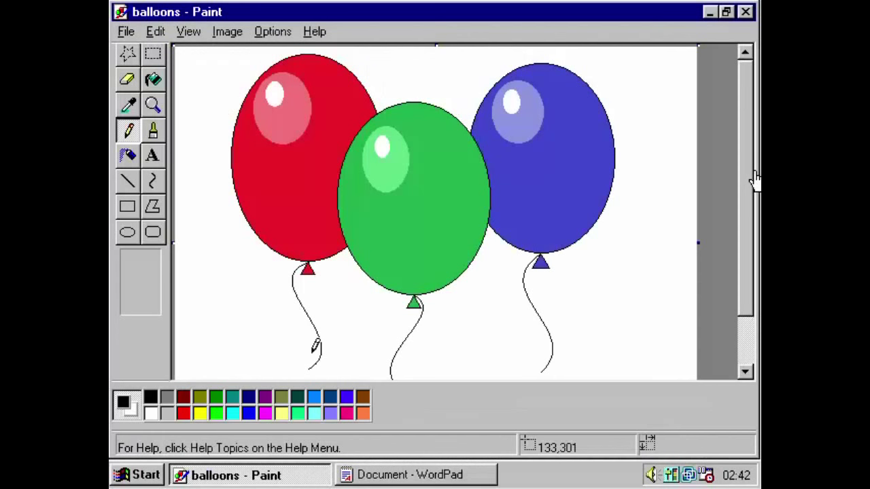
Use Edit > Select All and Edit > Copy to put the whole balloons picture on the clipboard.
left_click(157, 34)
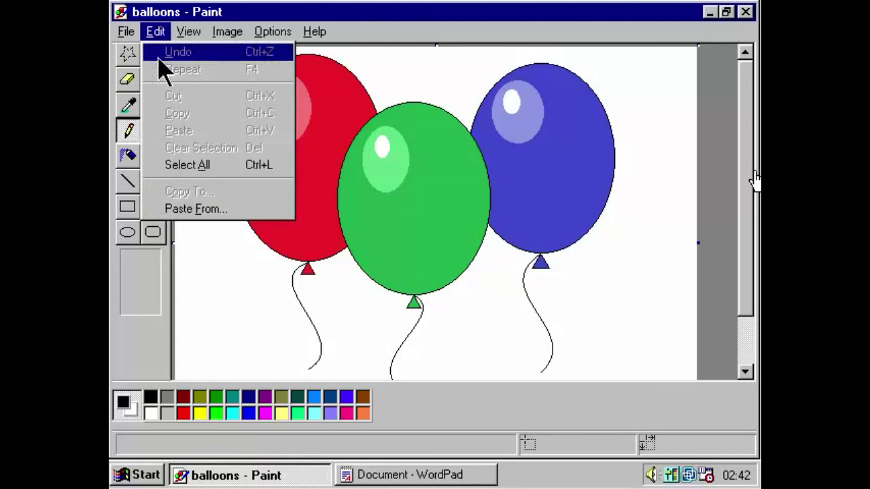
left_click(187, 165)
left_click(178, 34)
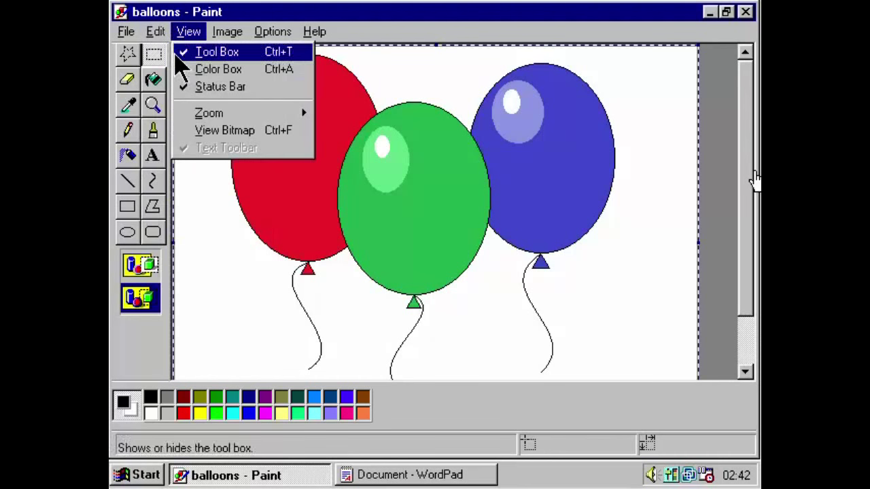
mouse_move(156, 32)
left_click(193, 116)
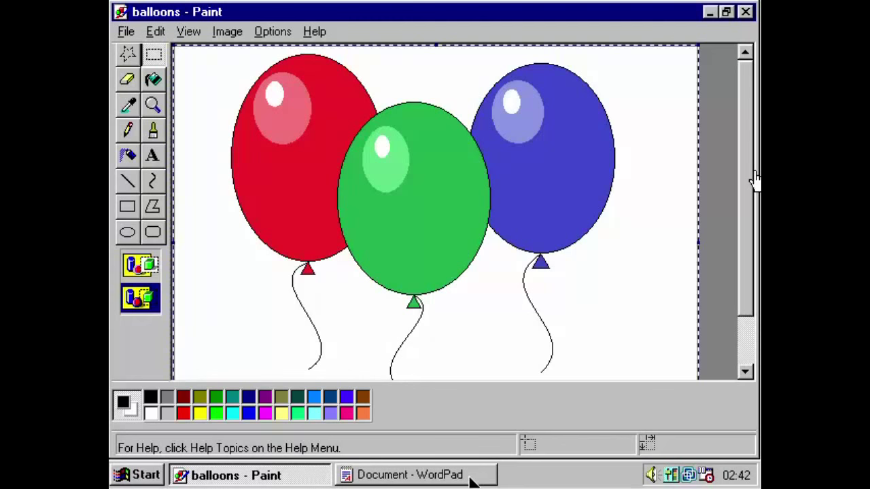
Return to the Party Time! document and bring up its right-click editing menu below the heading.
left_click(442, 475)
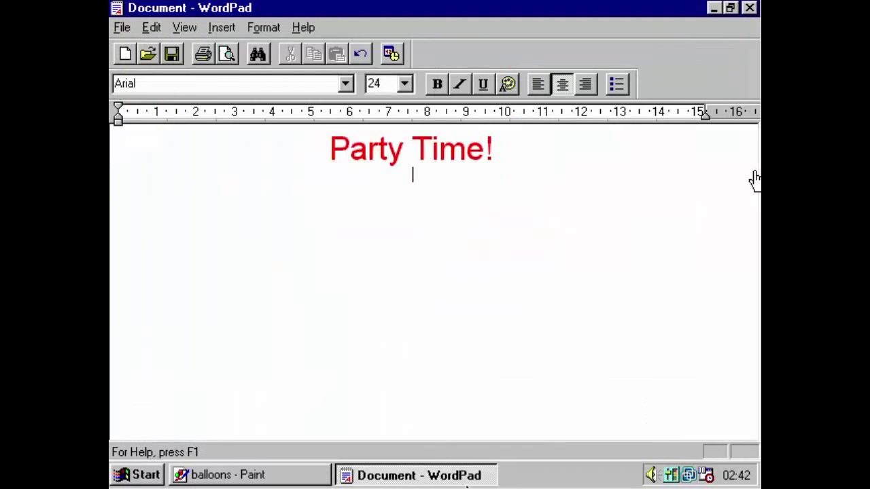
right_click(439, 200)
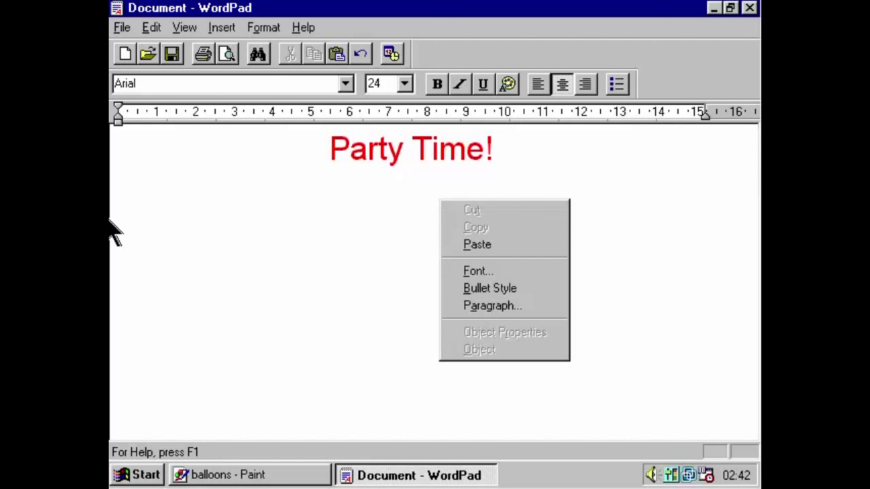
left_click(313, 225)
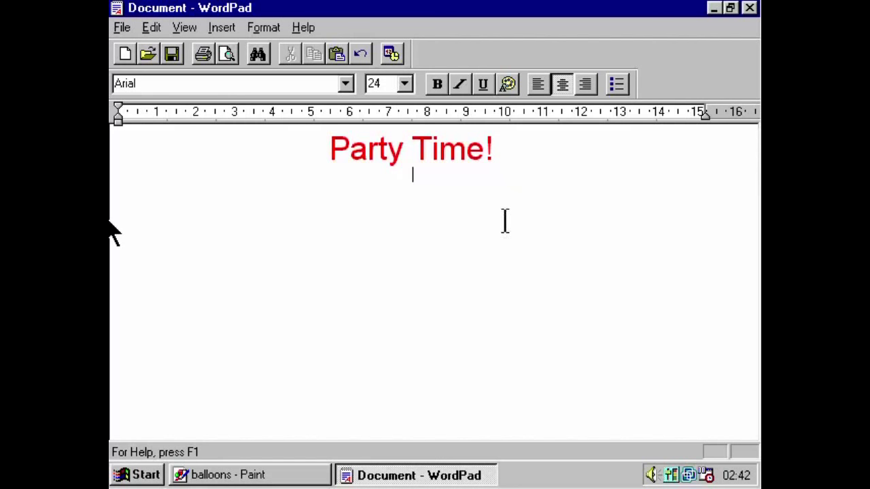
right_click(591, 206)
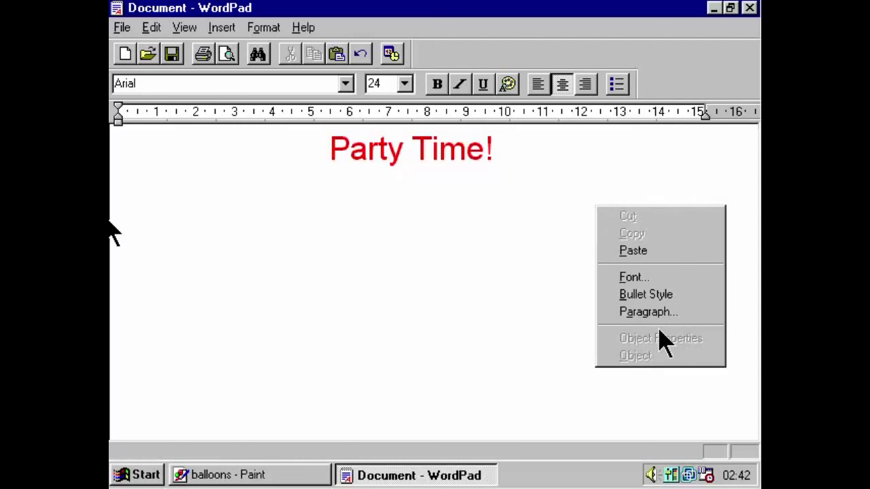
left_click(620, 422)
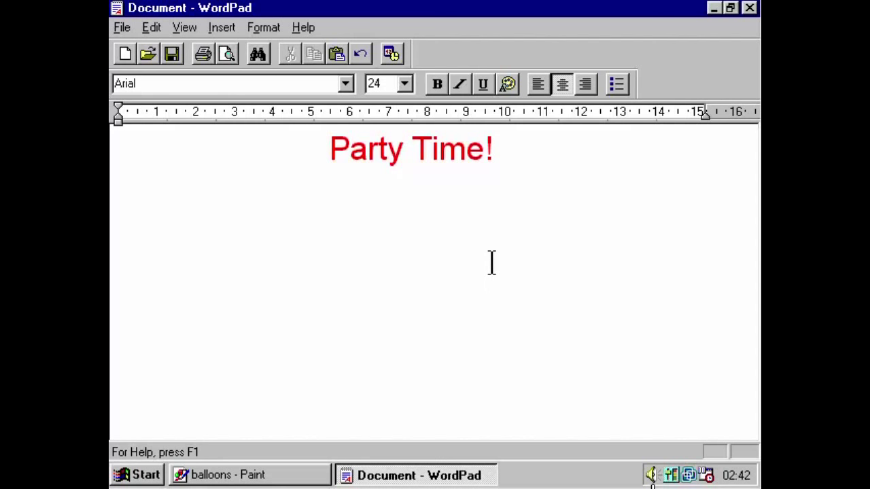
right_click(494, 265)
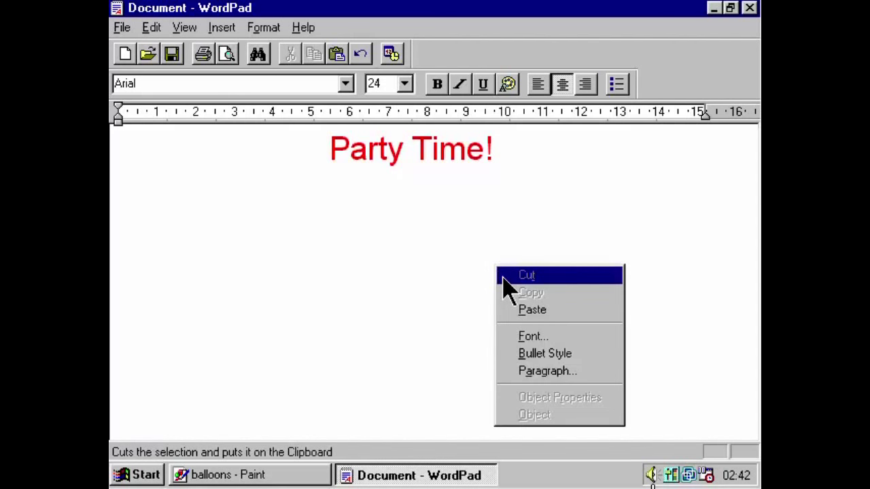
right_click(469, 266)
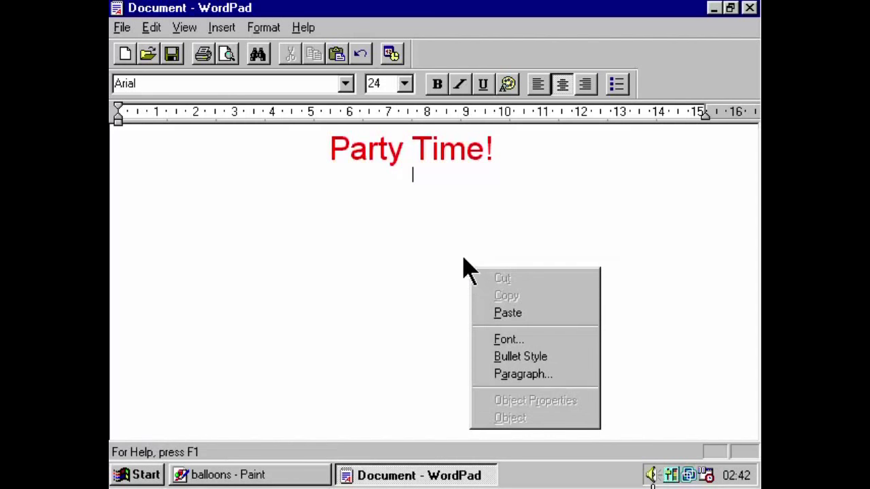
right_click(464, 259)
left_click(431, 302)
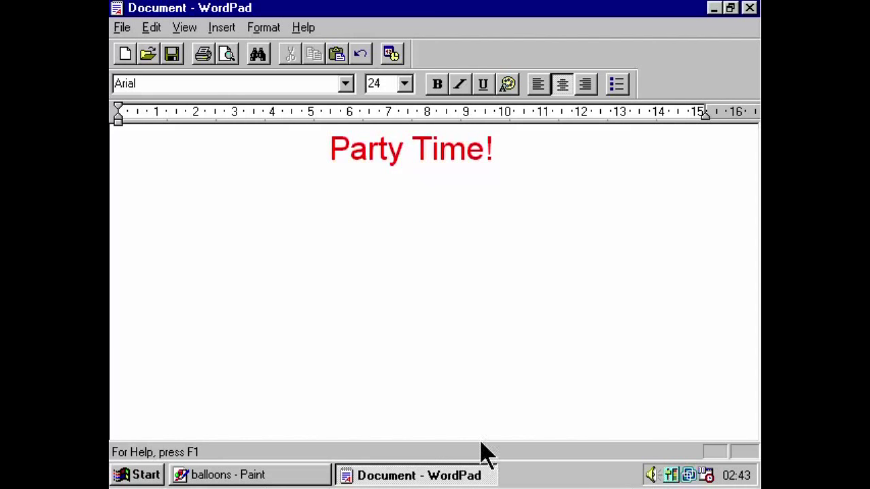
right_click(475, 270)
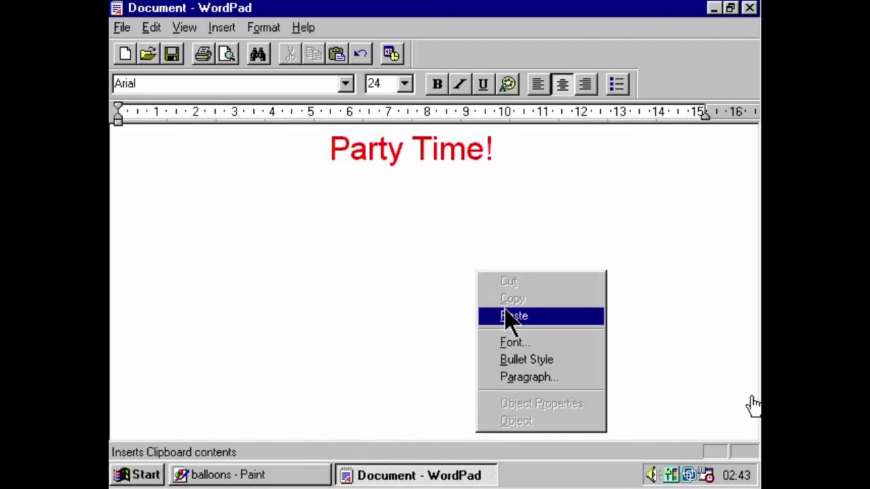
Paste the balloons picture under the heading, briefly edit it in place, and add a line after it.
left_click(571, 317)
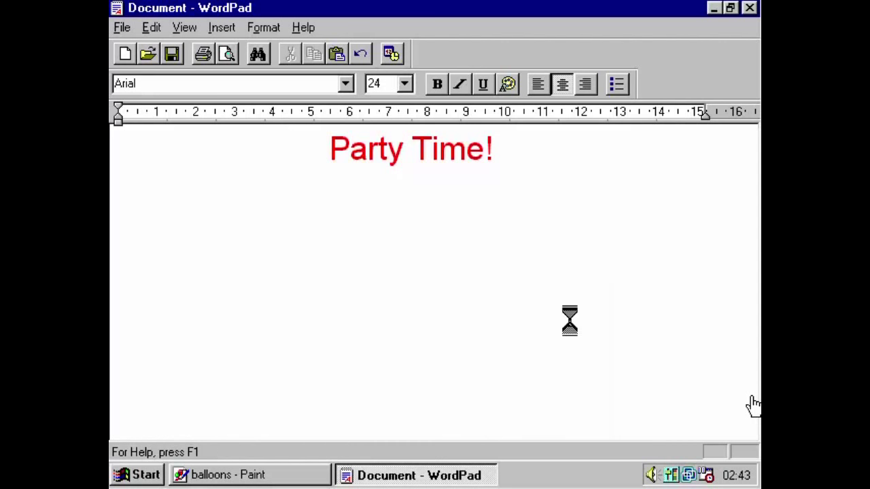
left_click(715, 360)
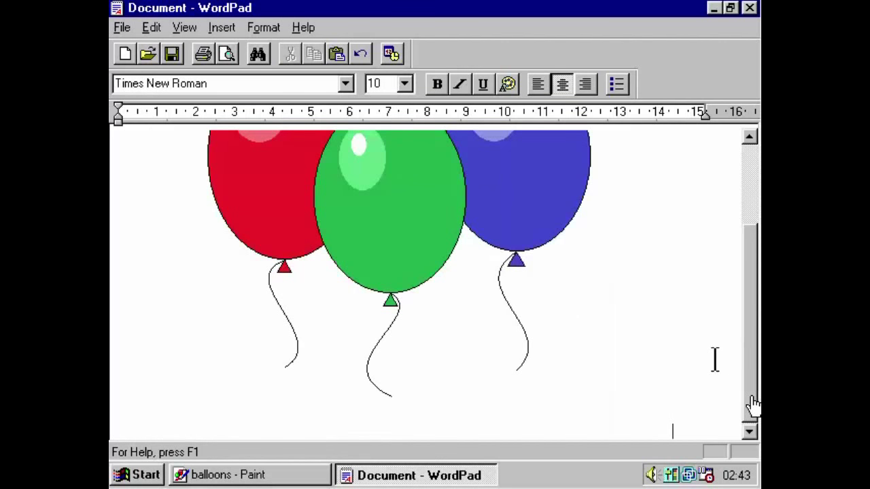
double_click(517, 358)
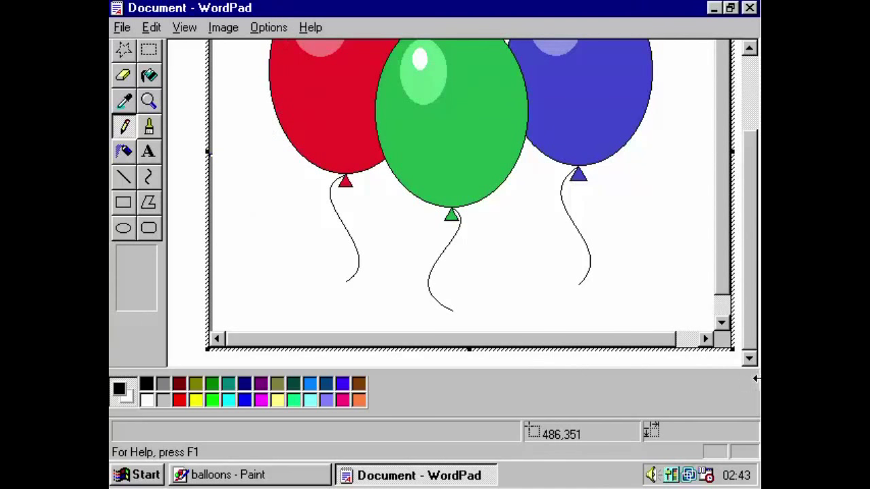
left_click(589, 354)
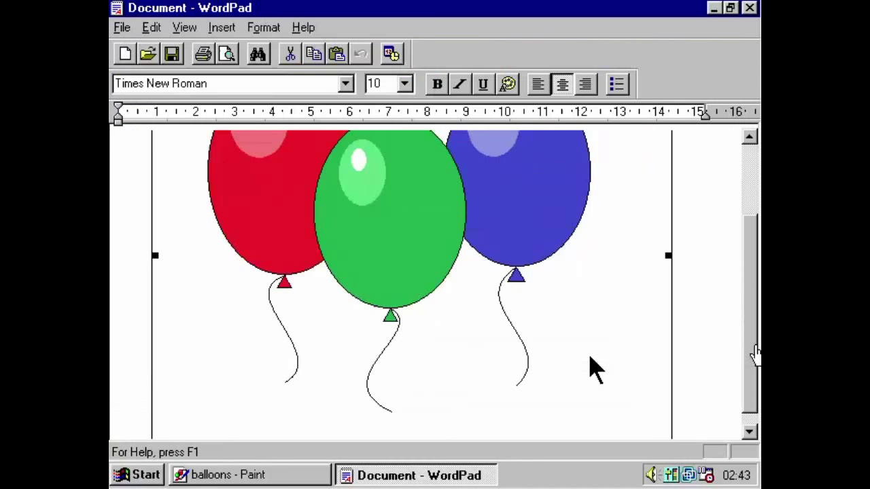
left_click(716, 383)
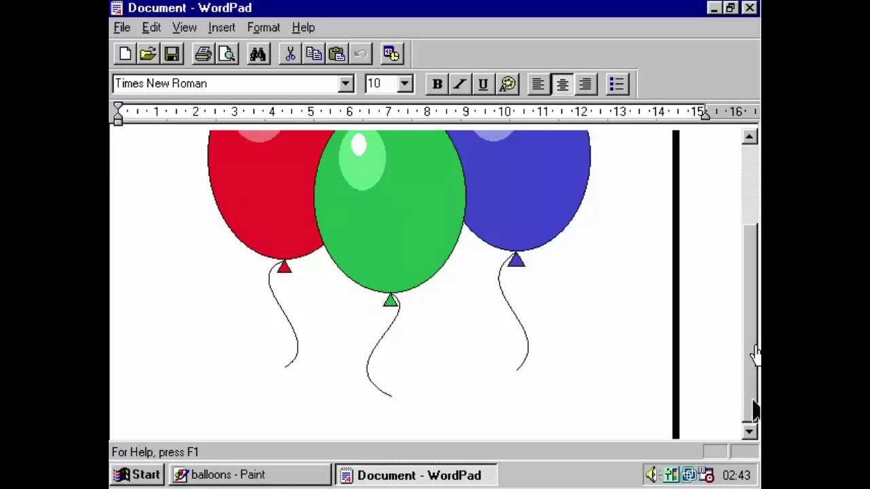
left_click(711, 403)
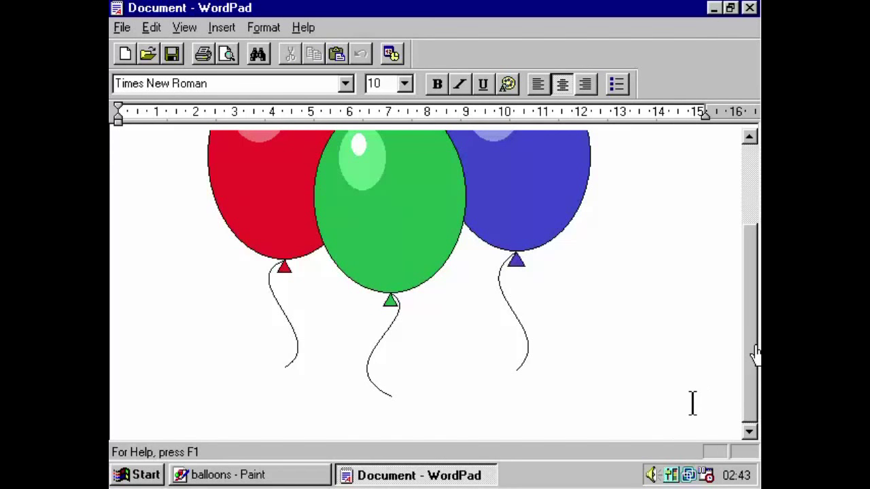
key("Return")
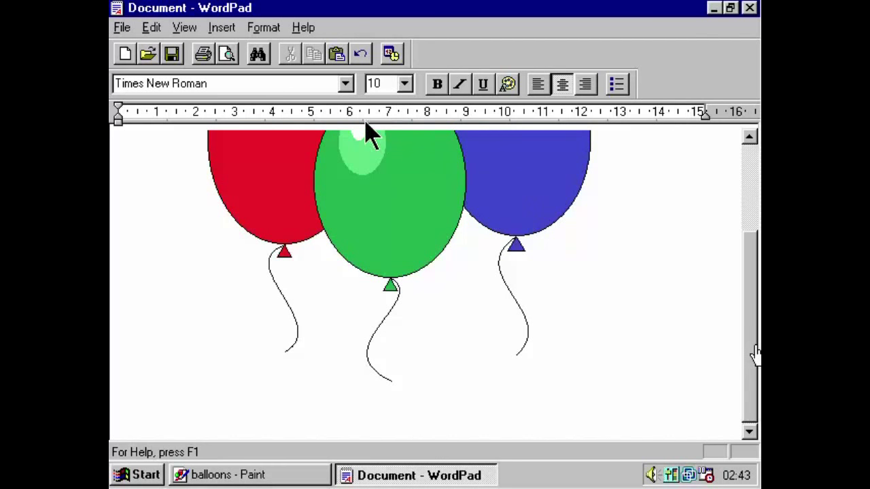
Choose Arial by typing 'Ari' in the font box and set the size to 24.
left_click(347, 85)
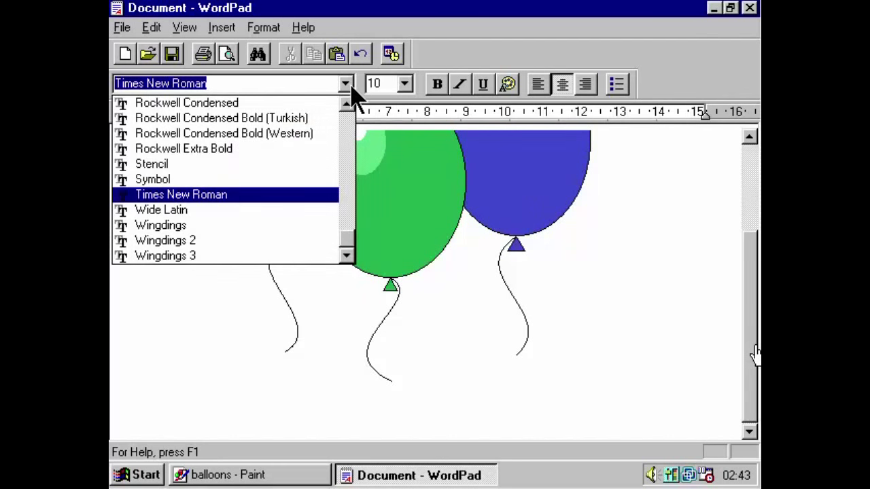
type("Arial")
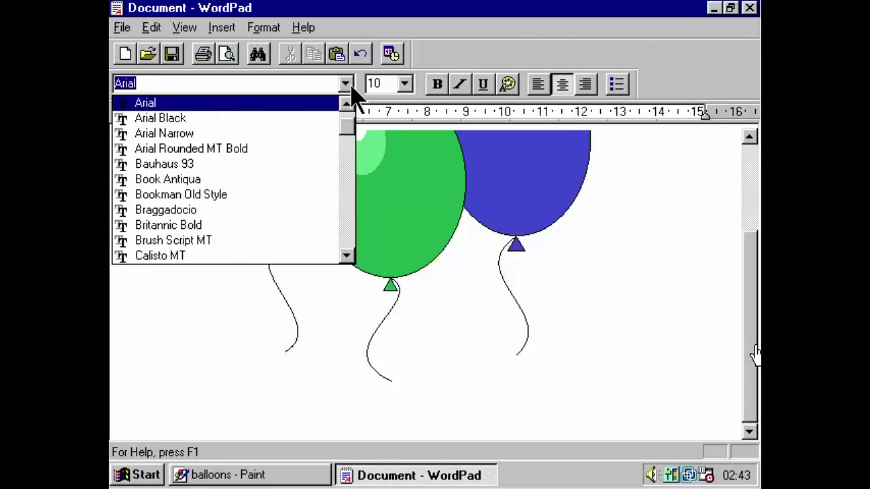
key("Return")
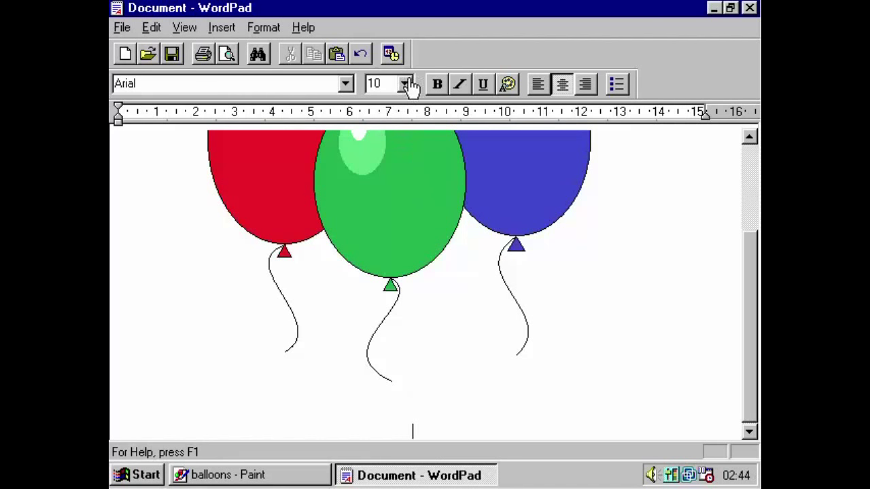
left_click(385, 85)
left_click(407, 85)
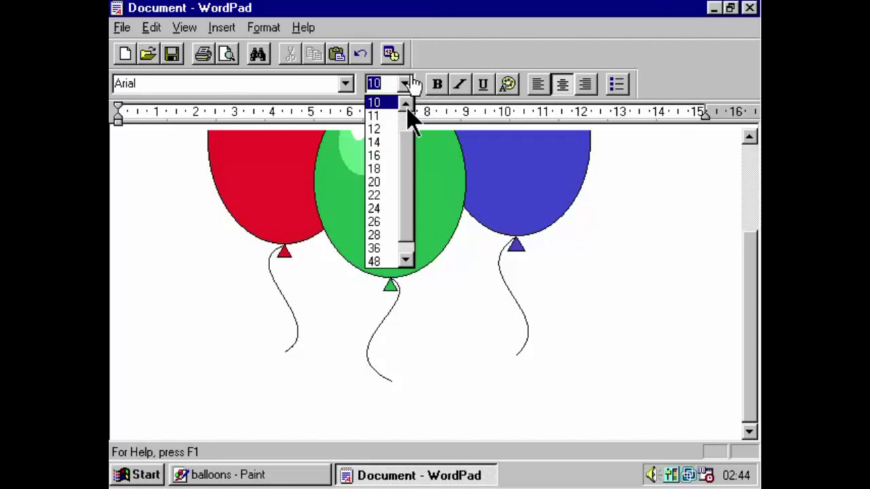
left_click(383, 208)
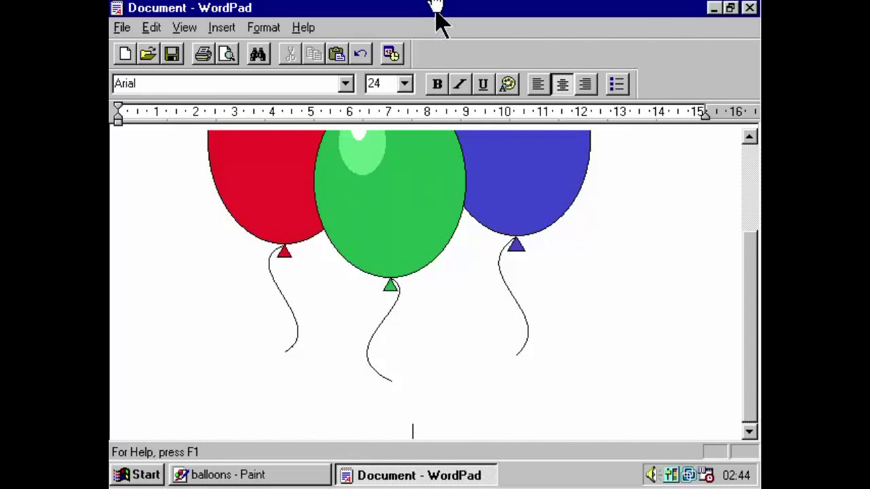
Type the two-line invitation 'We hope you can join us for / Windows 95's 20th Birthday on August 24th, 2015.'.
type("We ")
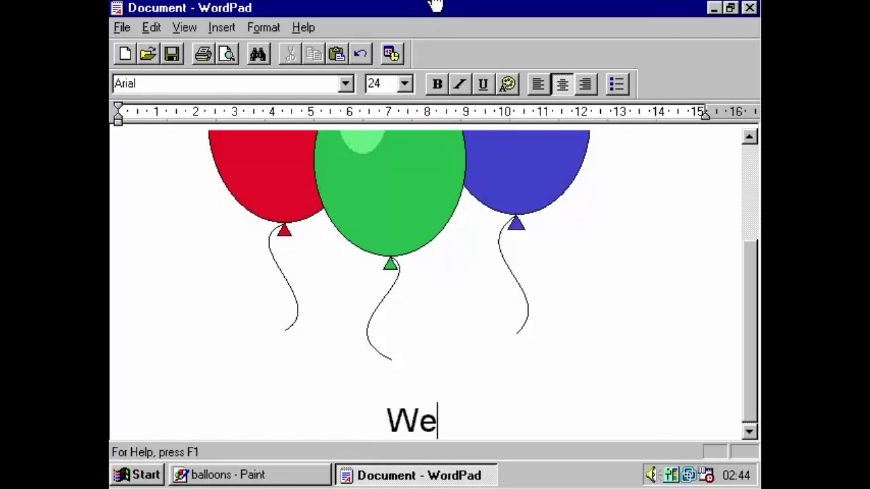
type("hope you can")
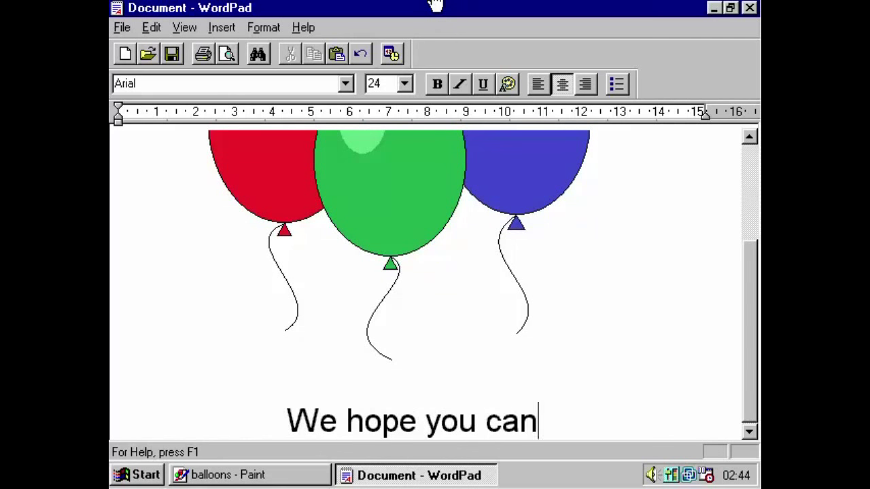
type(" join us for")
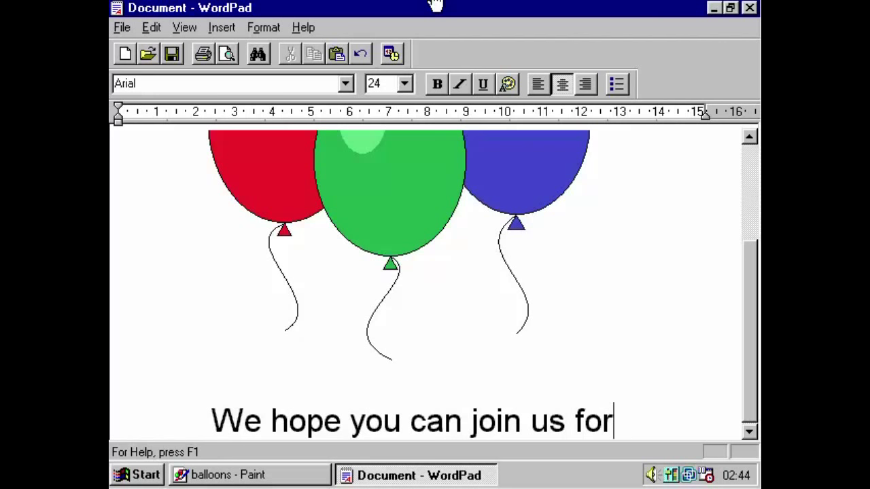
key("Return")
type("Window")
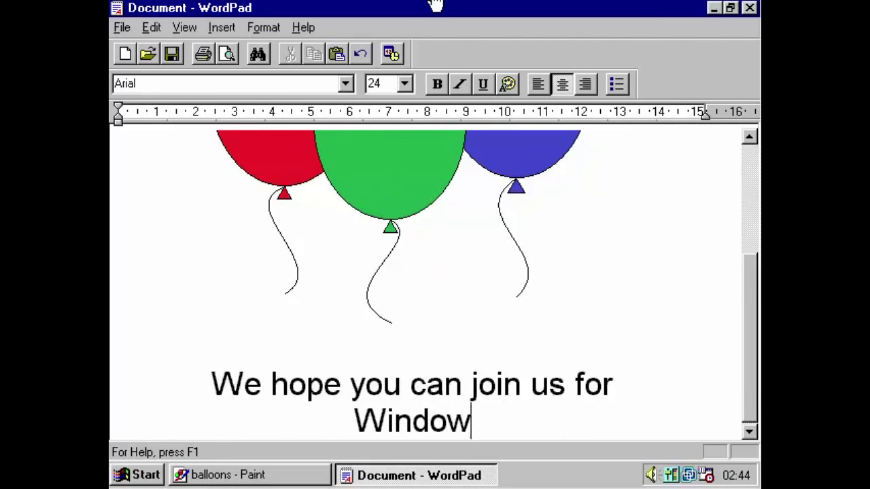
type("s 95's 20")
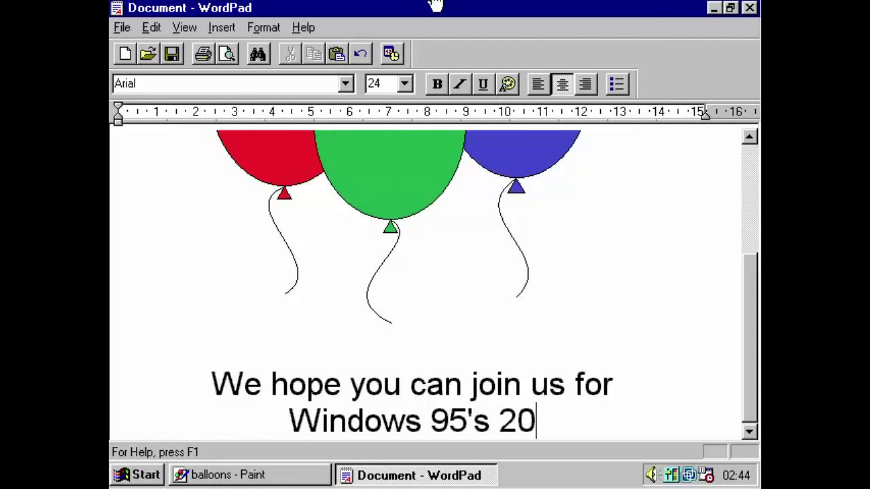
type("th Birthday")
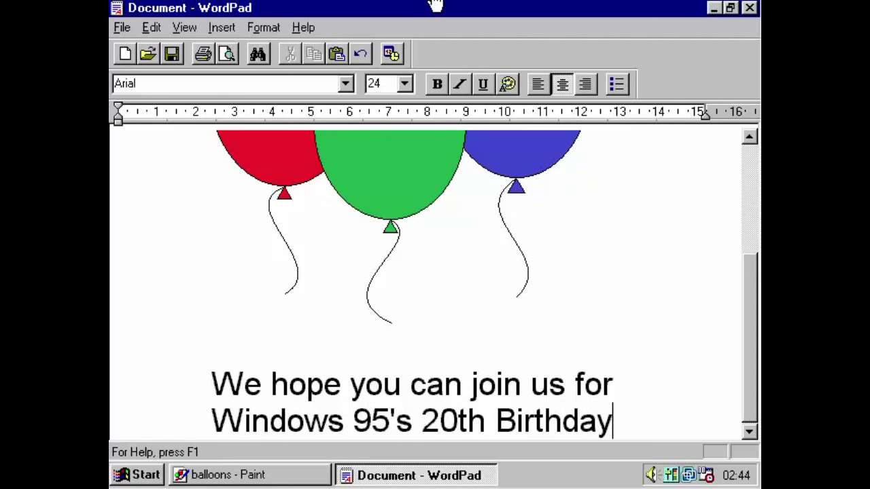
type(".")
key("BackSpace")
type("on A")
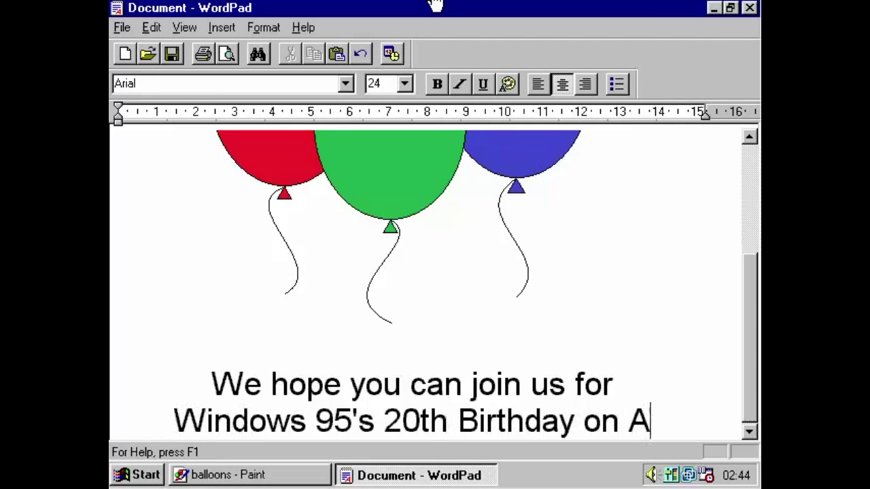
type("ugust 24th, 2015")
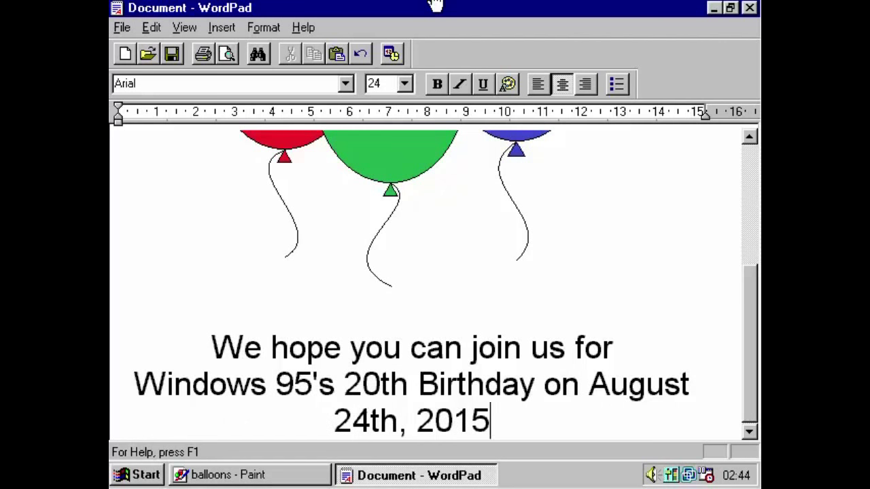
type(".")
key("Return")
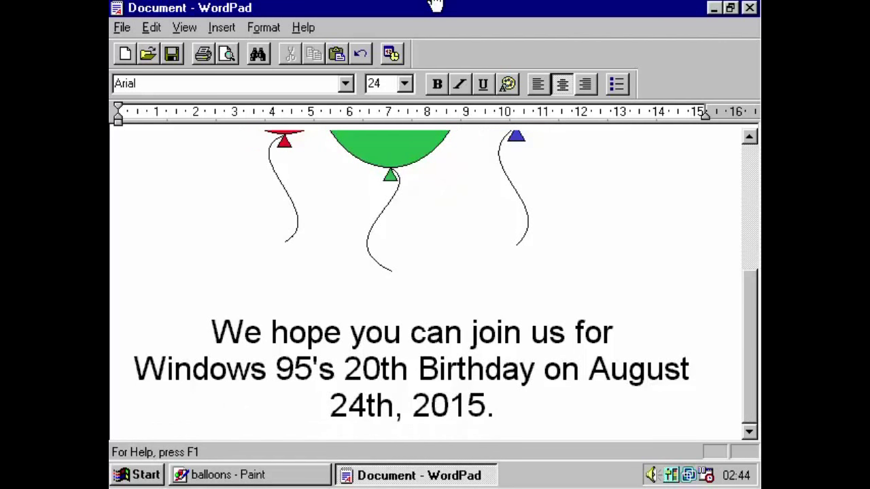
Add the line 'Starts at 8PM at my local pub. Stovies and Whisky to be served, followed by a cellidh.'.
key("Return")
type("Starta")
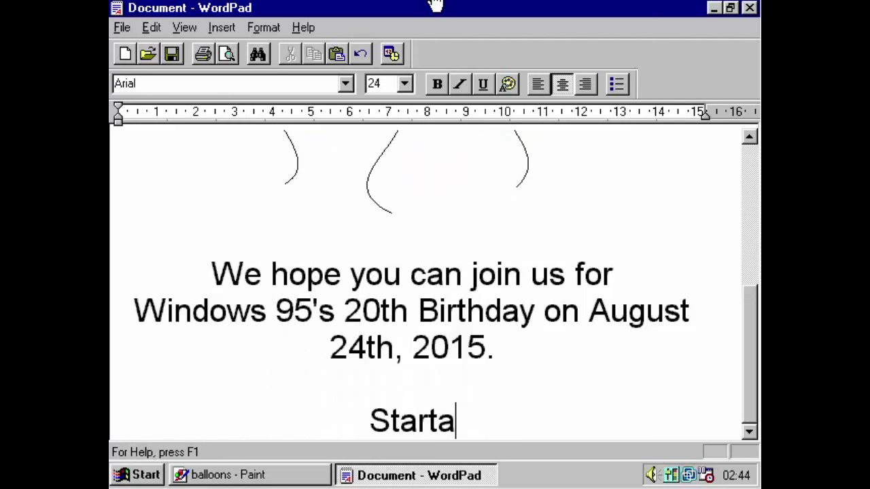
key("BackSpace")
type("s at 8P")
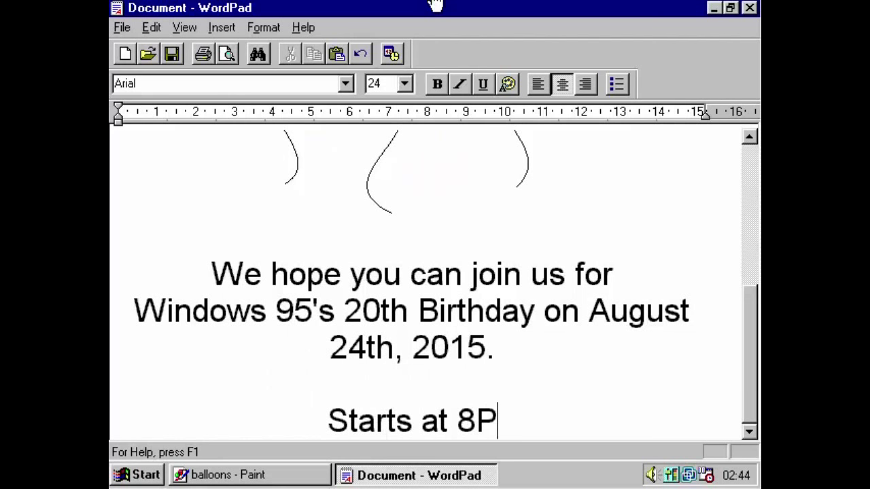
type("M at")
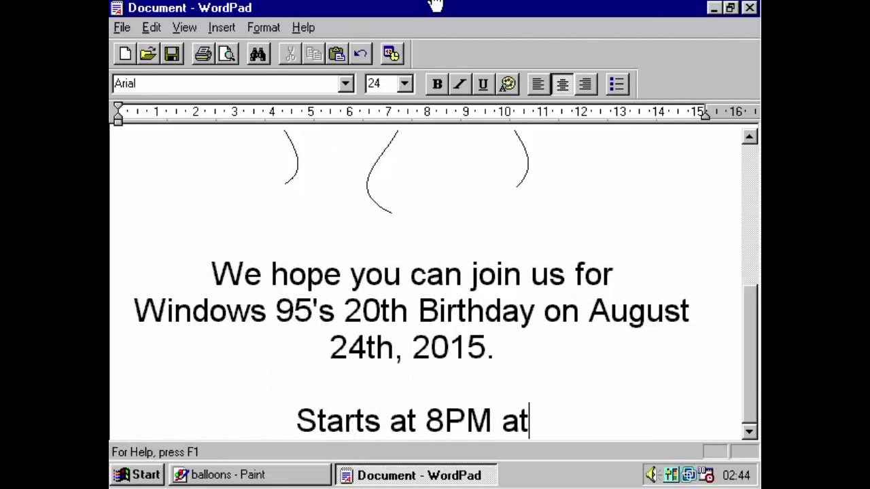
type(" my ")
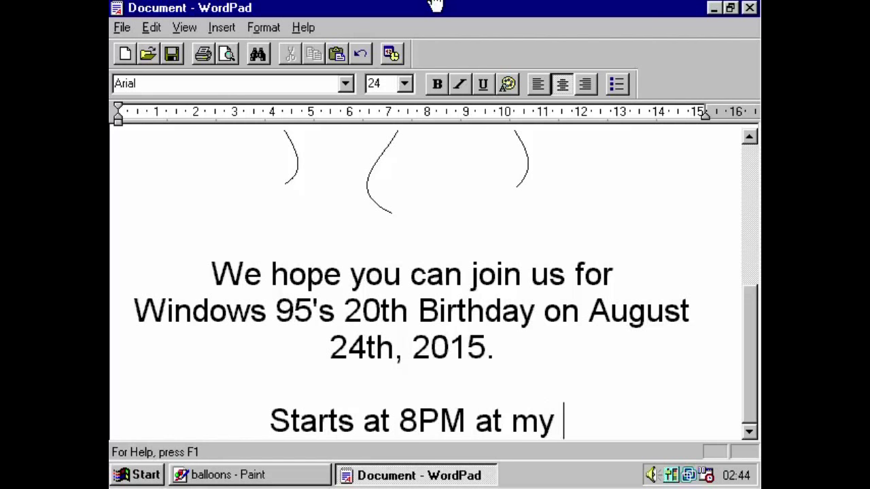
type("local pub")
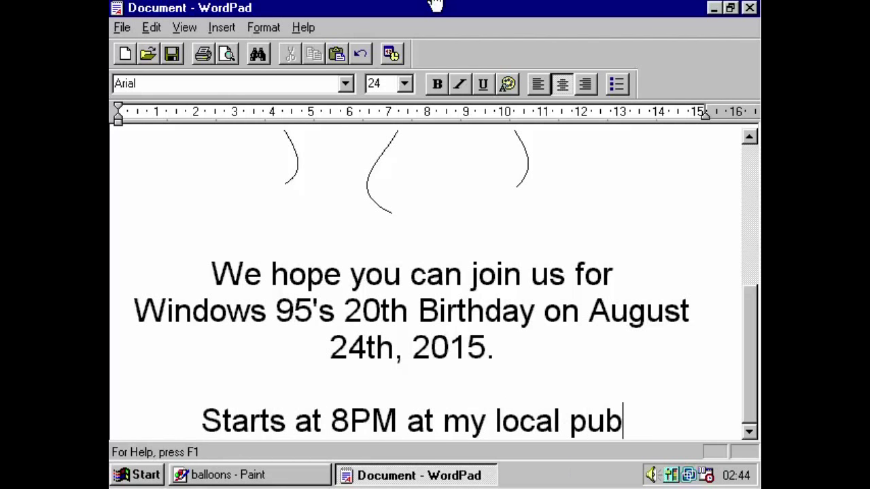
type(",")
key("BackSpace")
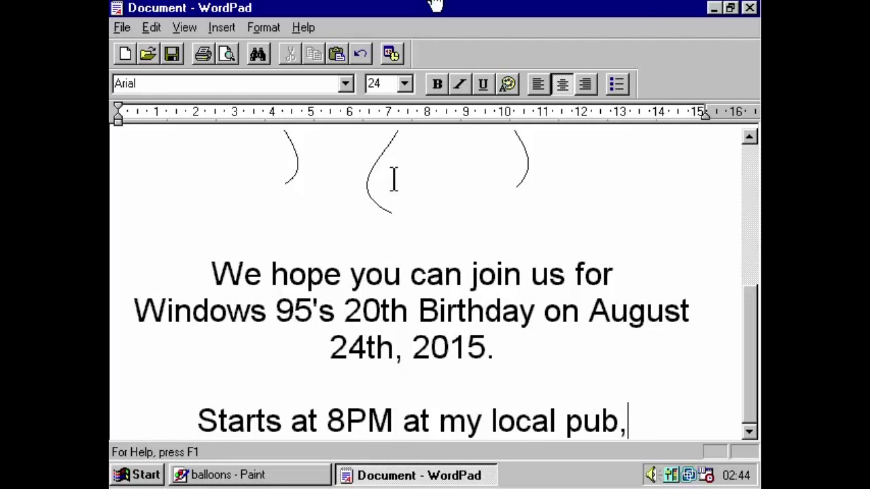
key("BackSpace")
type(".  S")
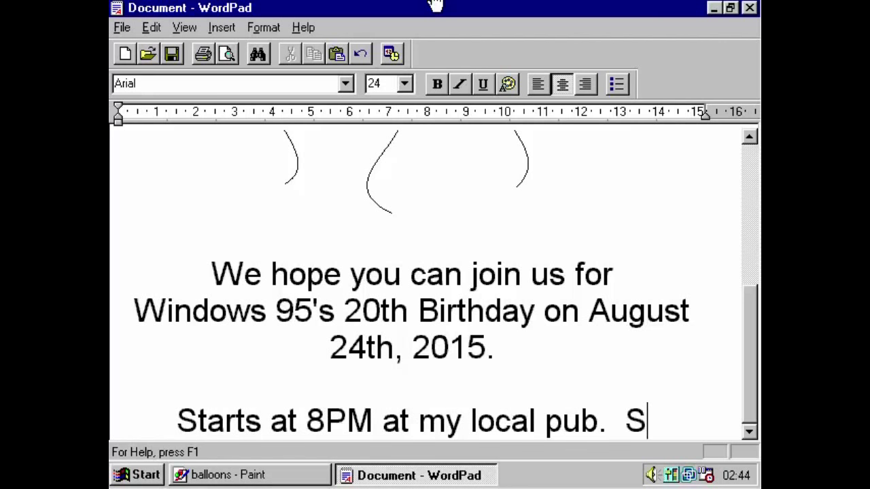
type("tovies")
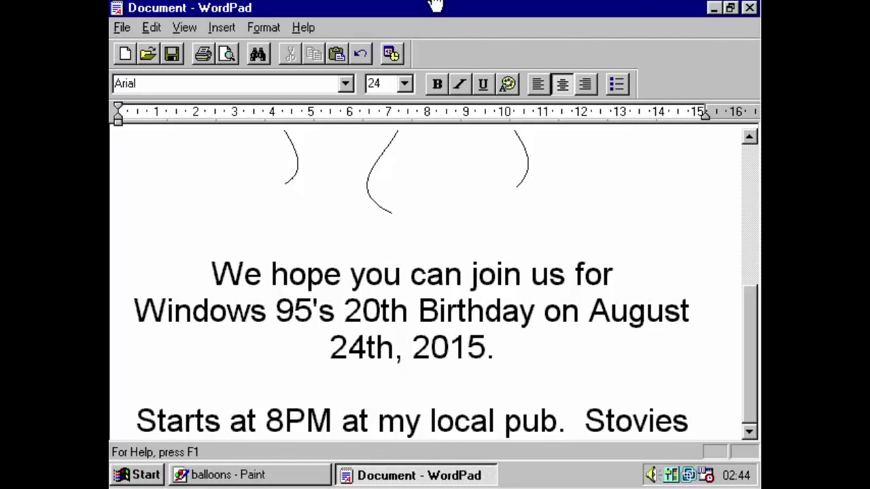
type(" and Whisk")
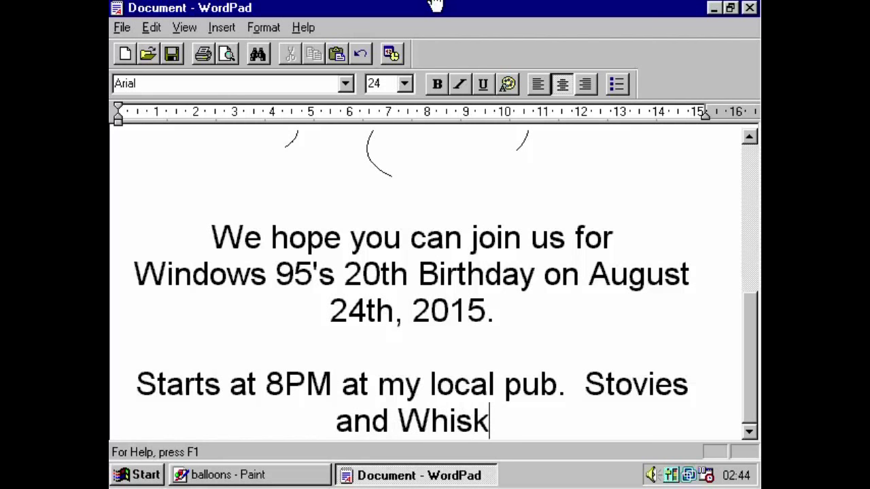
type("y to be se")
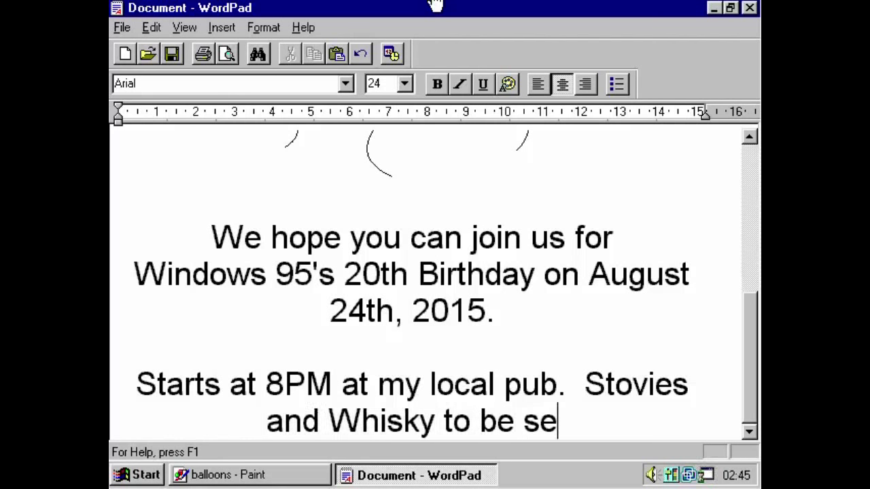
type("rved, follo")
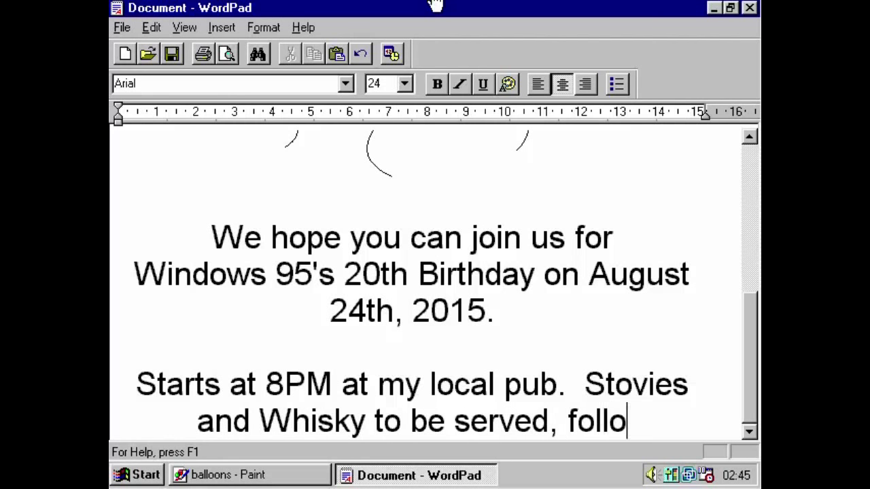
type("wed by")
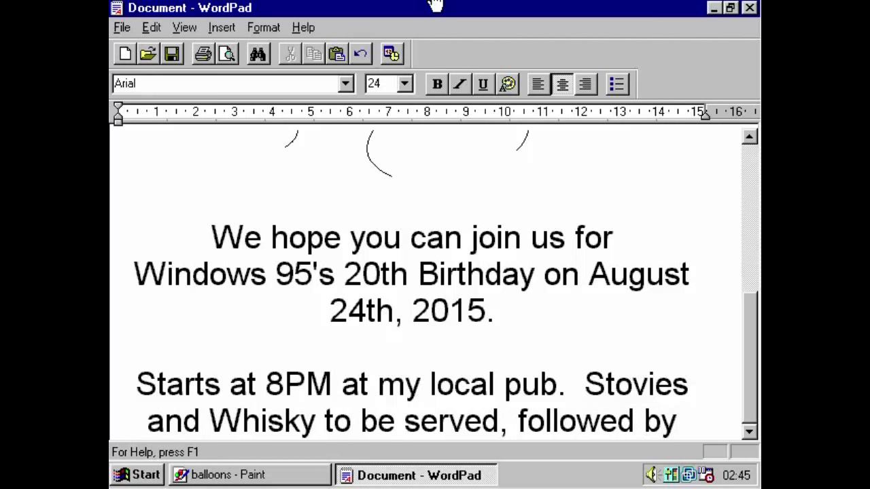
type(" a cellid")
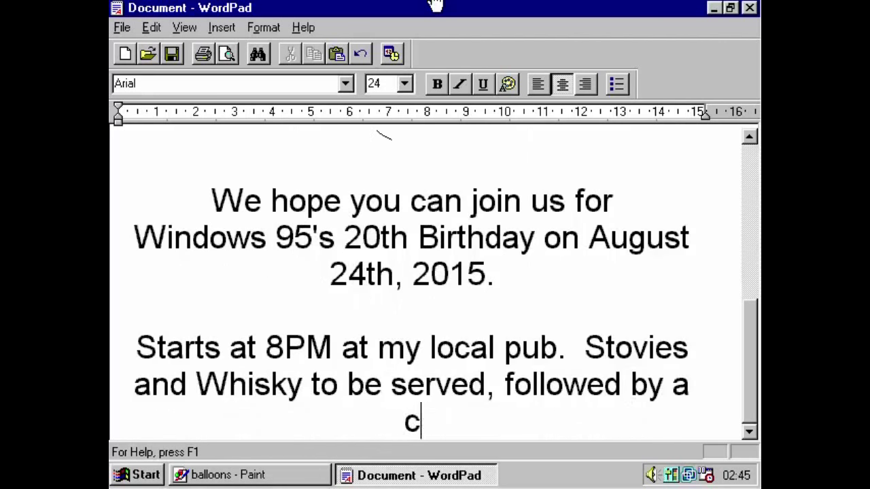
type("h.")
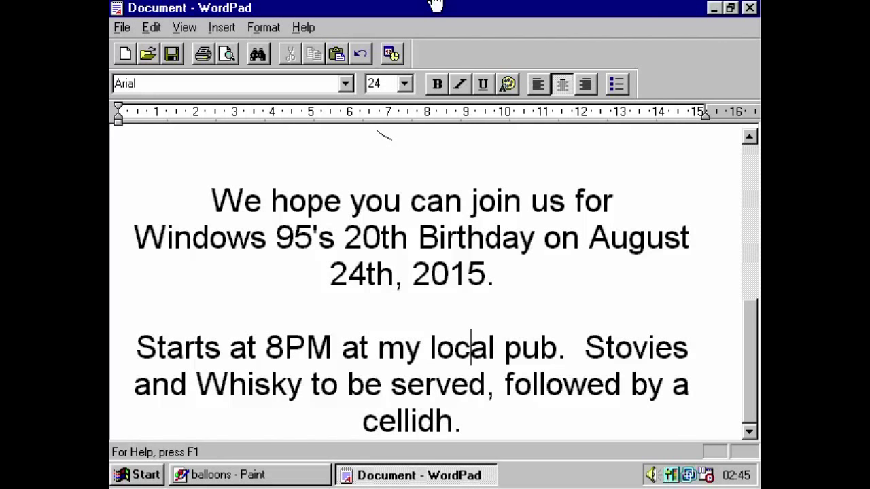
key("Up")
key("Up")
key("Up")
key("Up")
key("Up")
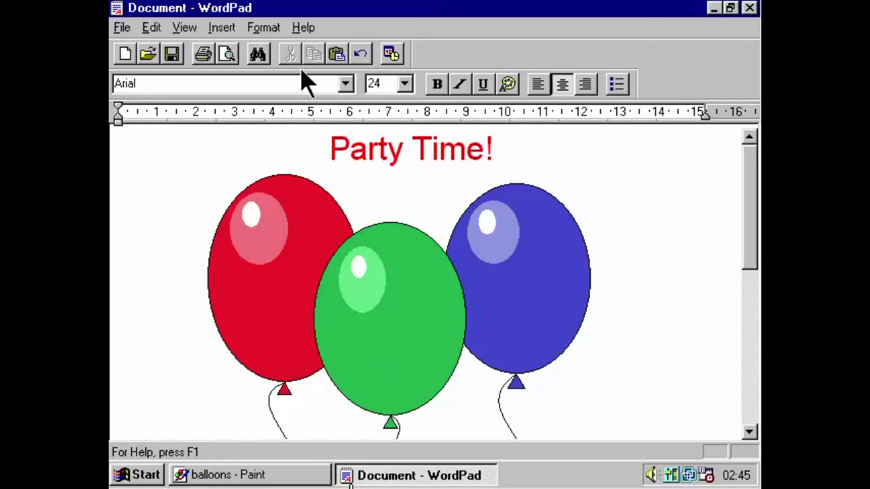
left_click(228, 54)
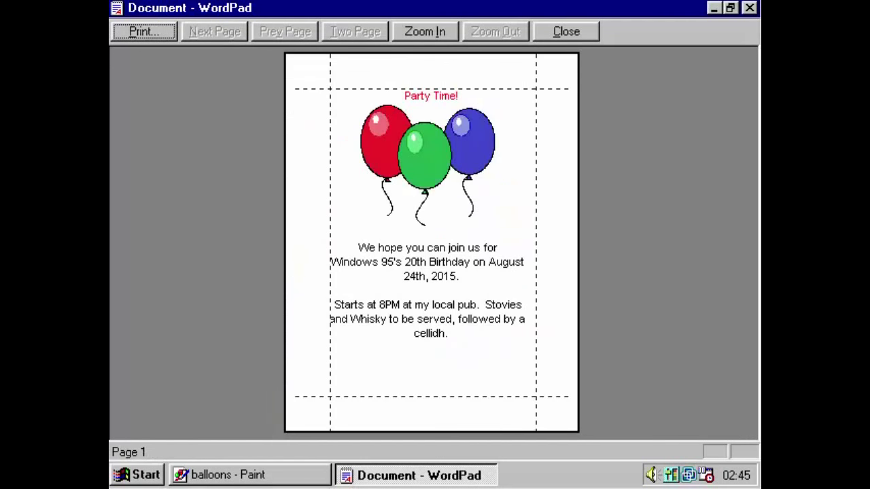
left_click(462, 151)
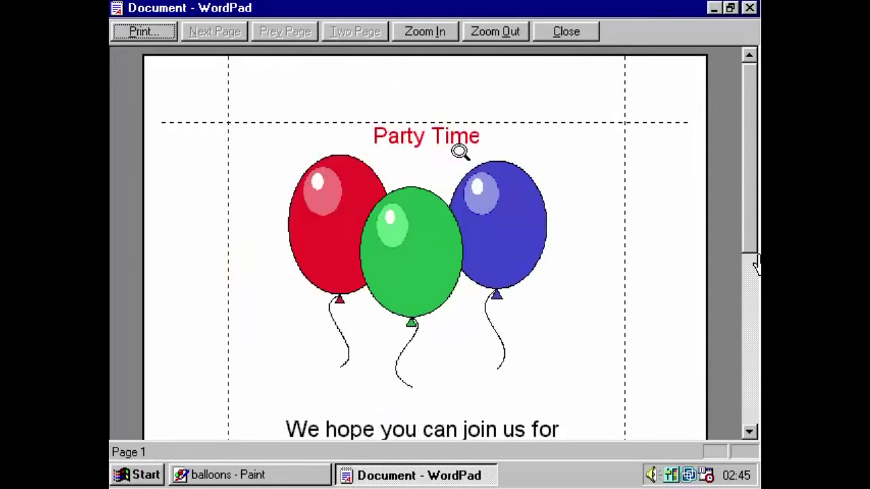
left_click(462, 204)
left_click(468, 279)
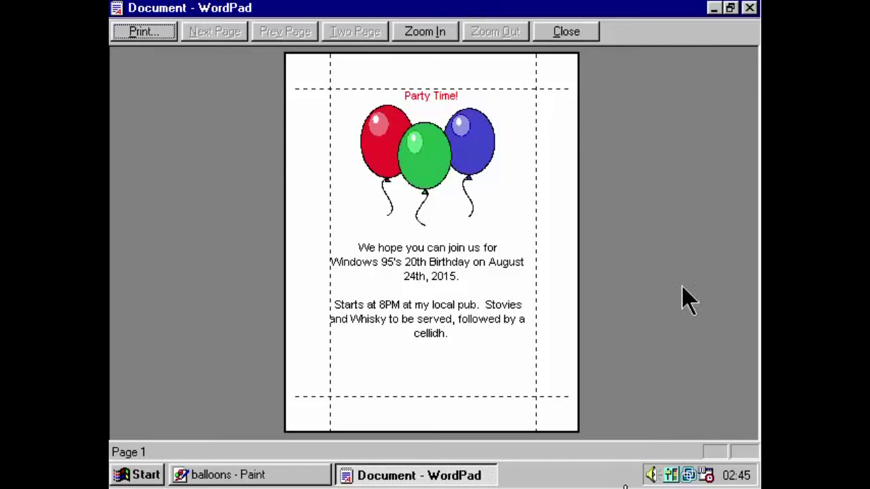
left_click(577, 34)
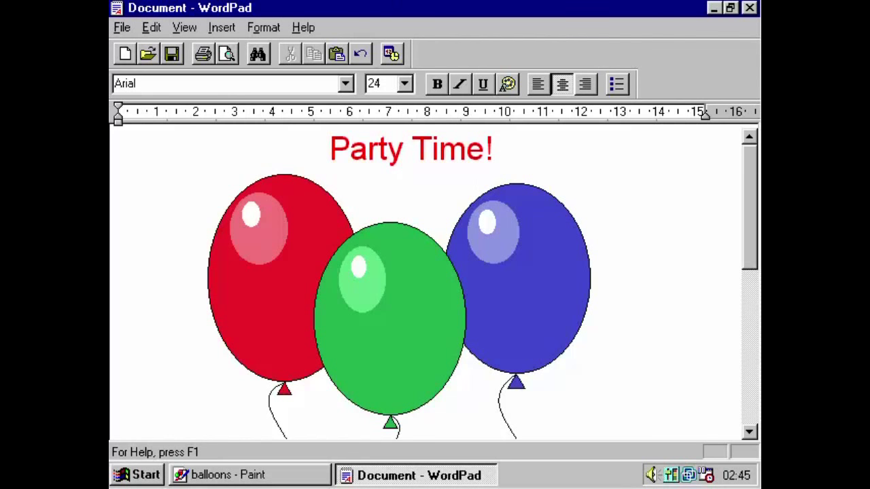
Save the invitation to the Desktop as 'Windows 95 Birthday'.
left_click(172, 54)
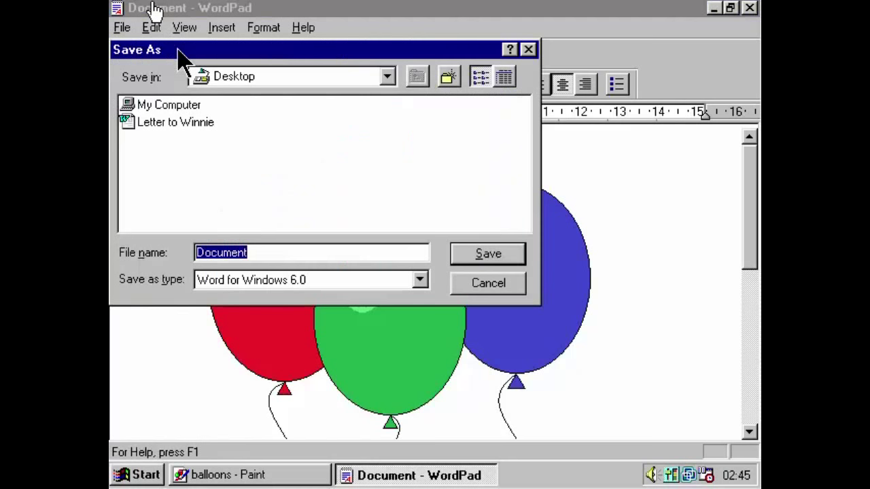
left_click(252, 82)
left_click(255, 87)
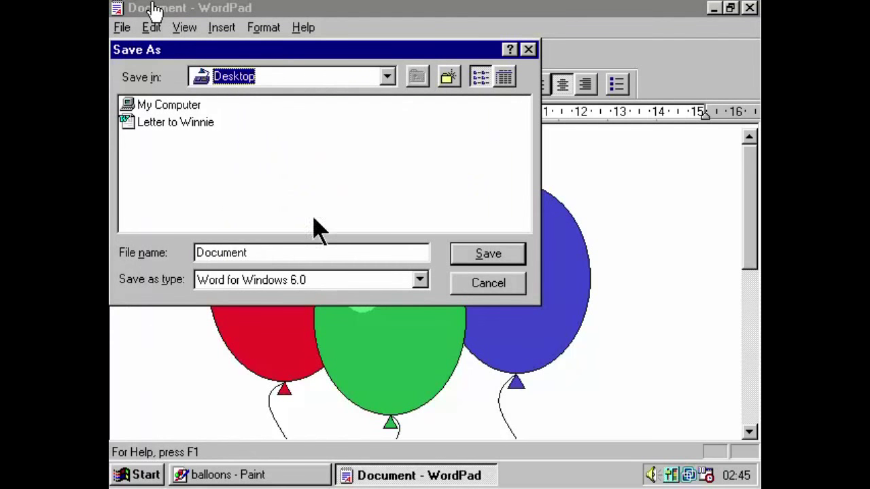
double_click(318, 252)
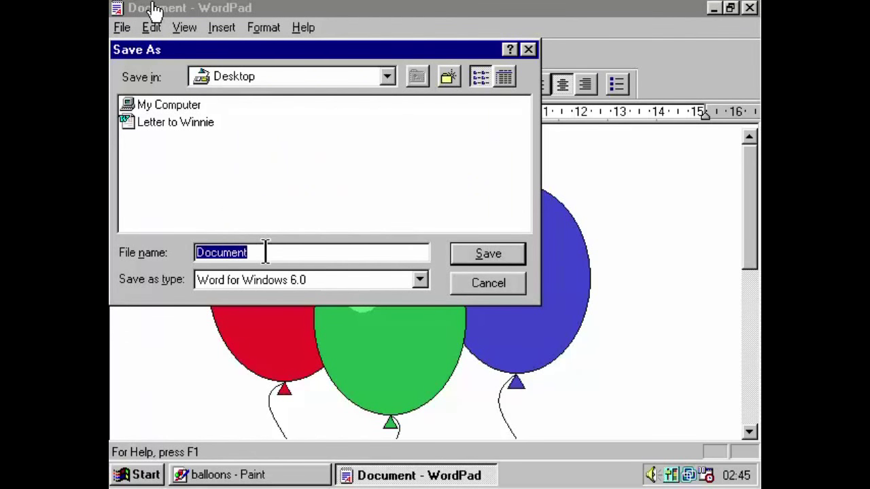
type("Windows 95 Birthday")
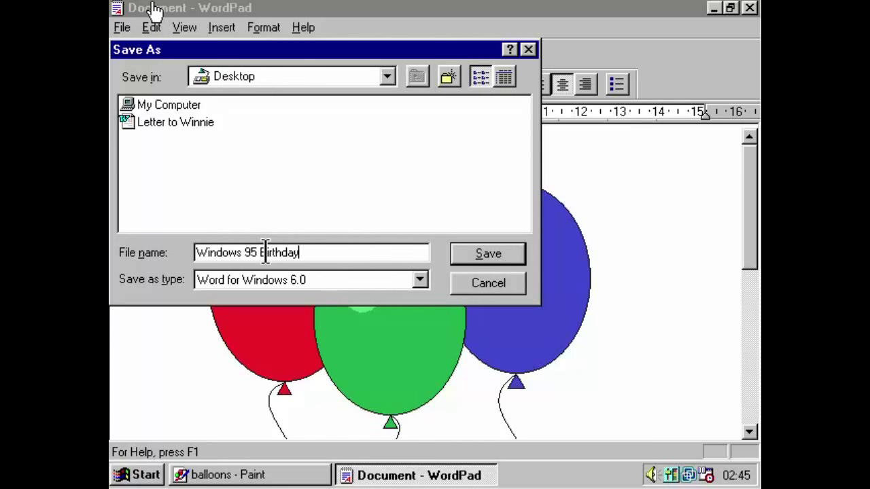
key("Return")
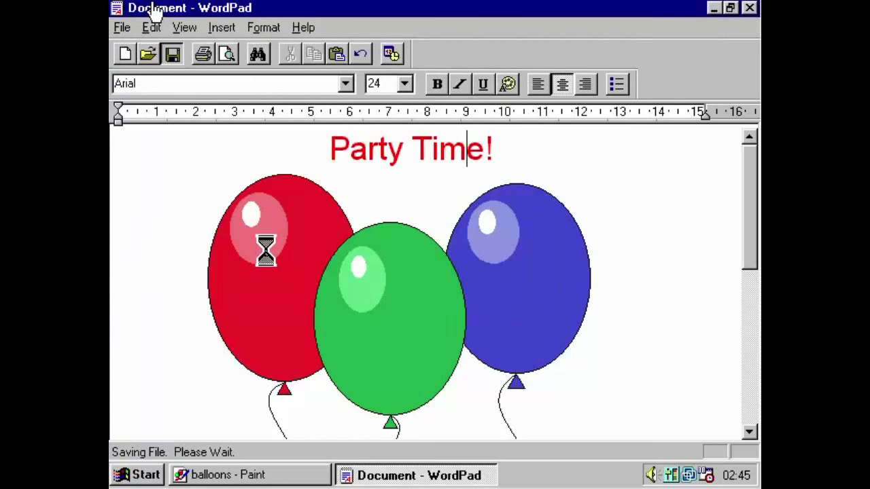
Close WordPad and Paint with Alt+F4, leaving the bare desktop.
key("alt+F4")
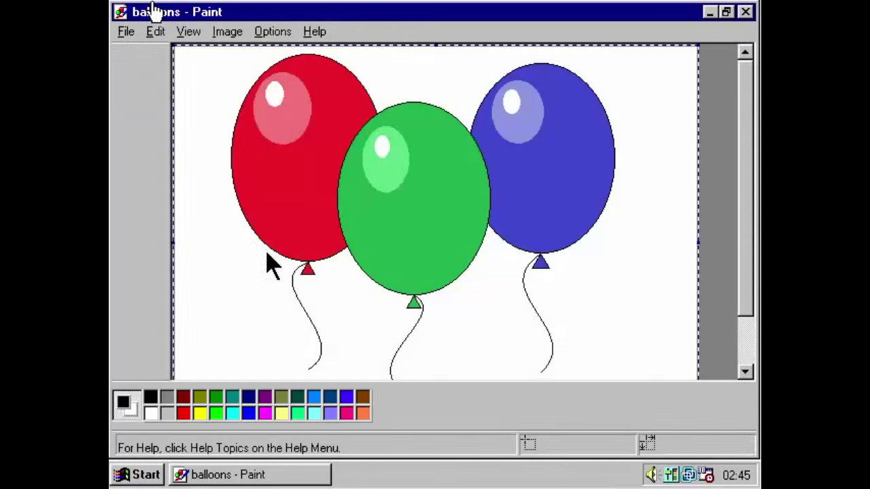
key("alt+F4")
left_click(414, 258)
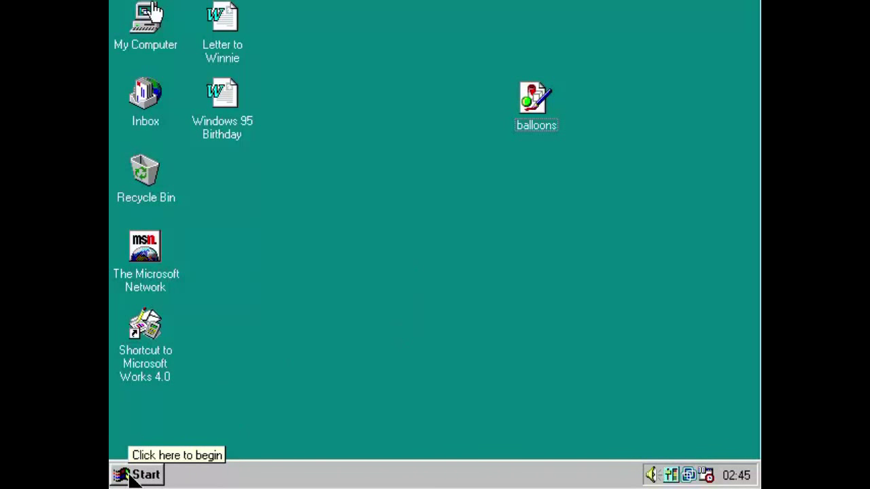
Open Control Panel from Start > Settings and advance the Add New Hardware wizard to its search question.
left_click(129, 476)
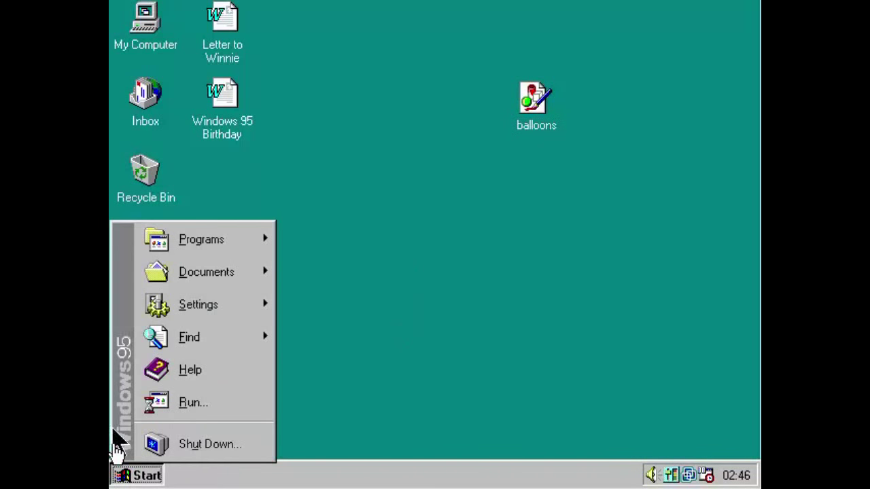
mouse_move(152, 314)
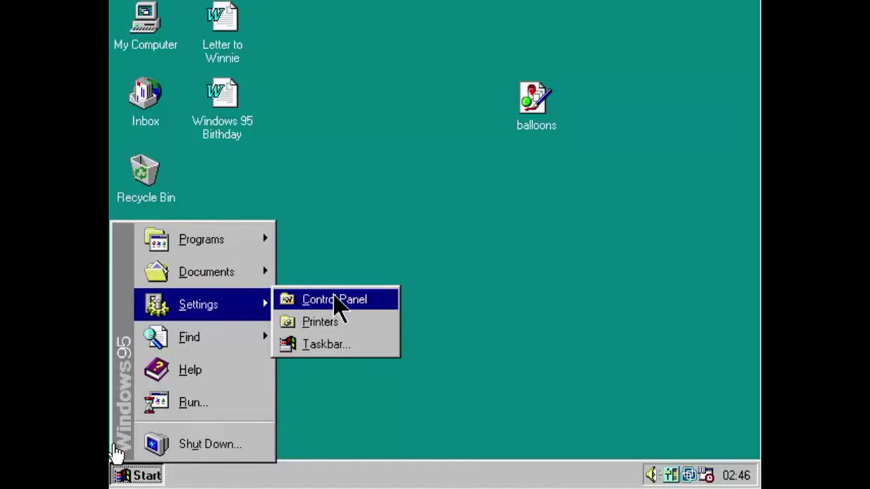
left_click(335, 300)
double_click(250, 116)
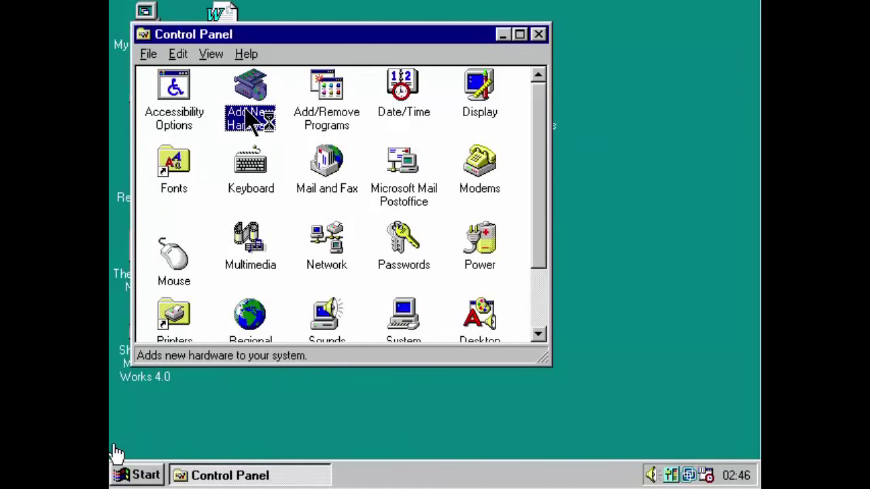
left_click(505, 376)
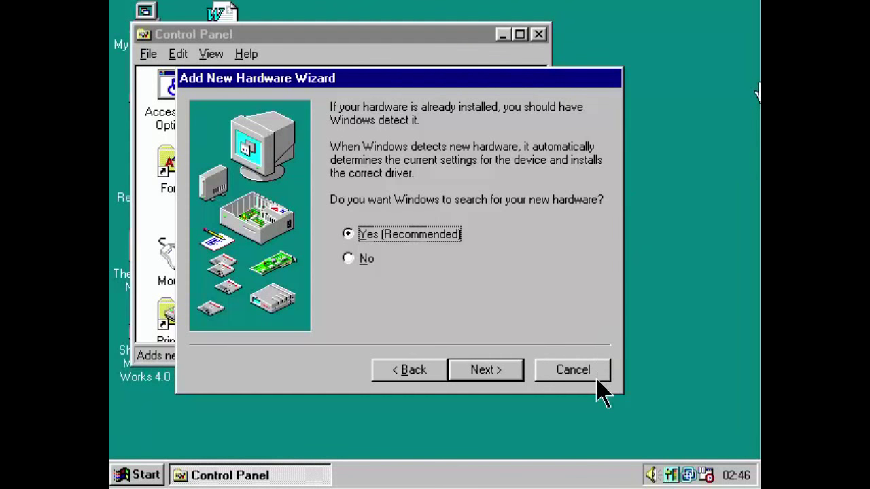
left_click_drag(598, 362, 580, 240)
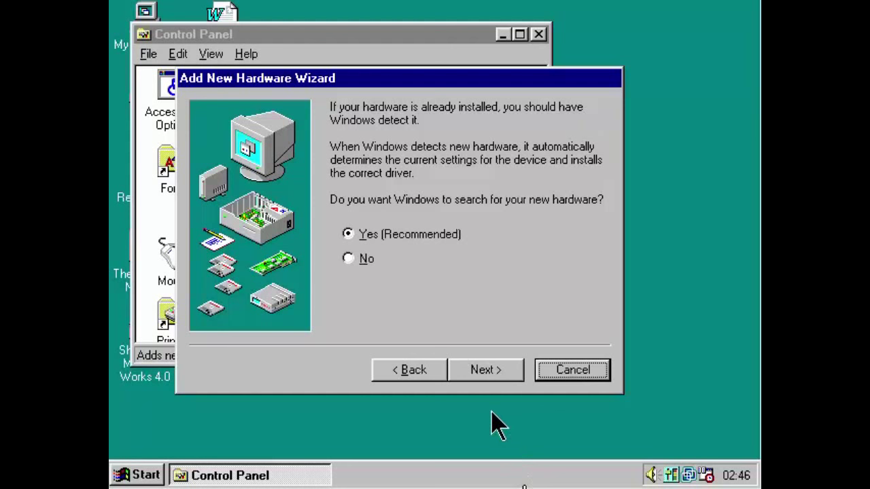
Cancel the hardware wizard, then review Display colour settings, leaving True Color (32 bit) unchanged.
left_click(568, 380)
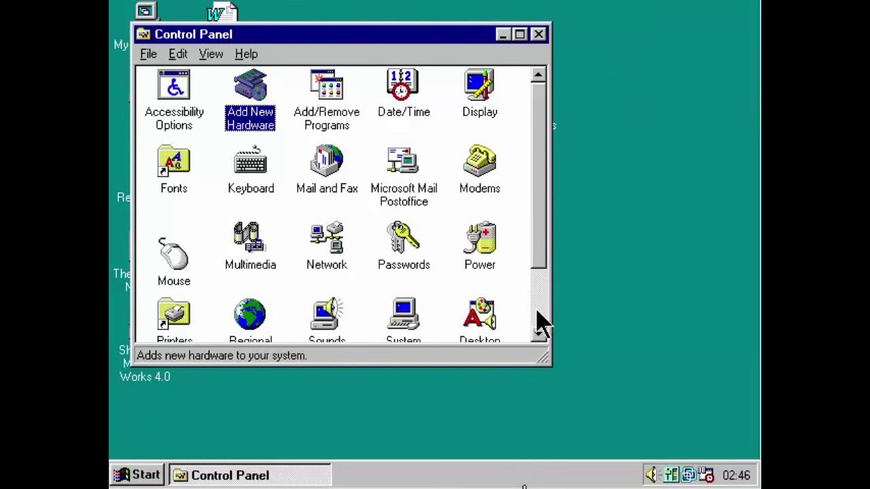
double_click(496, 103)
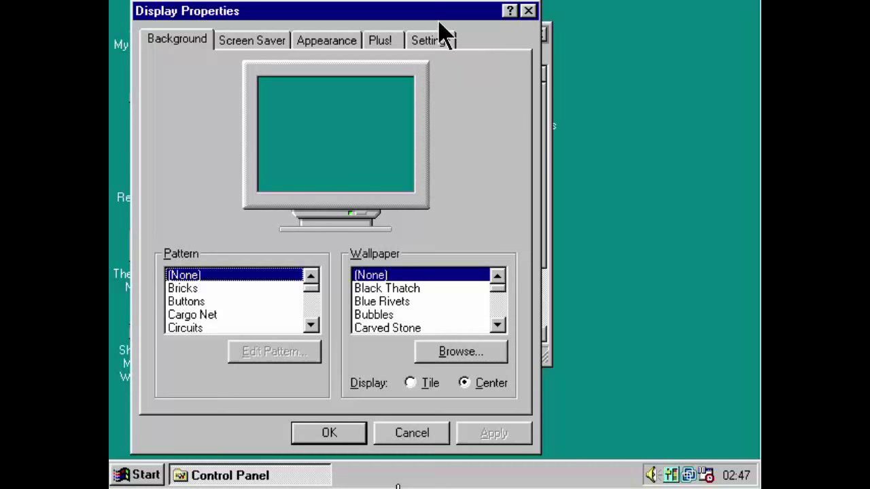
left_click(435, 42)
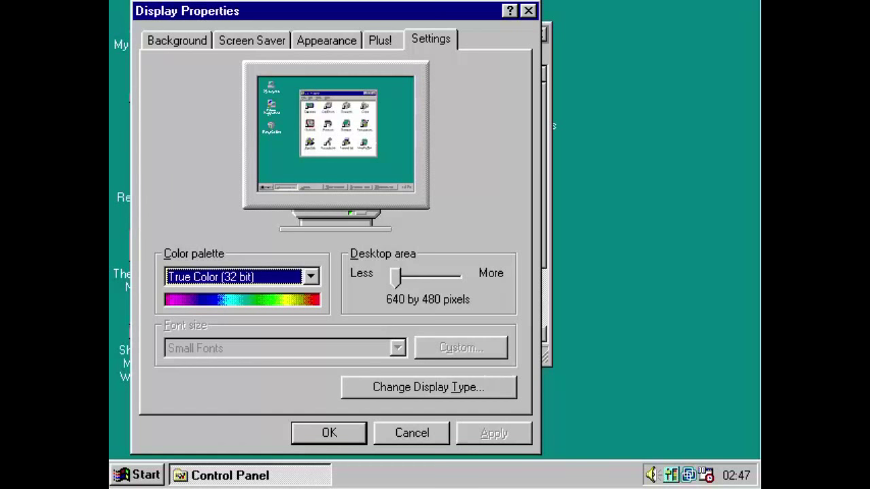
left_click(218, 279)
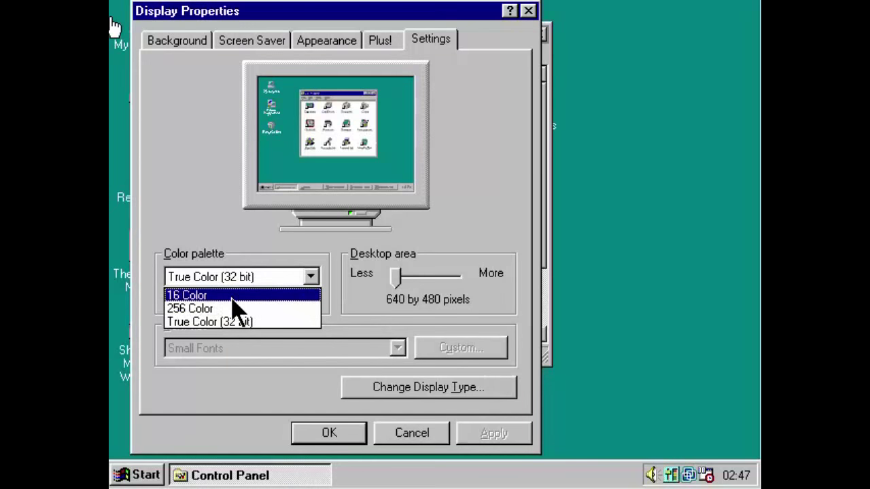
left_click(400, 437)
left_click(401, 438)
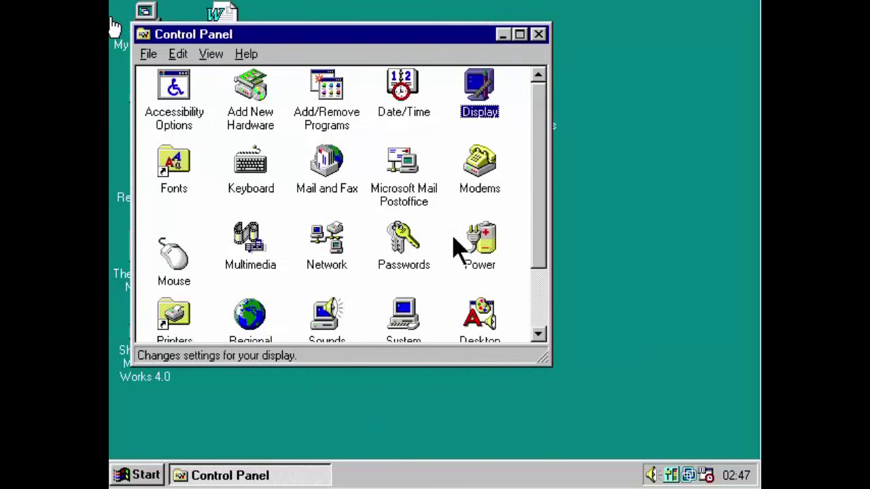
Close the Control Panel window.
left_click(540, 299)
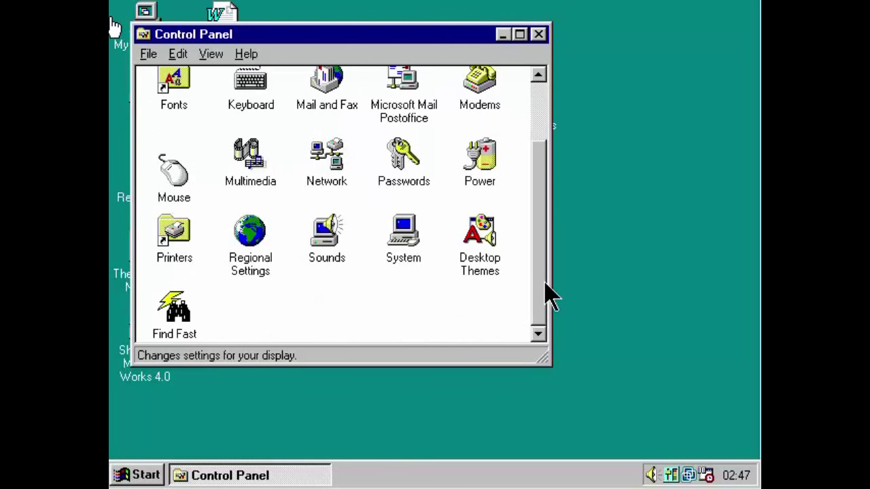
left_click_drag(541, 296, 540, 224)
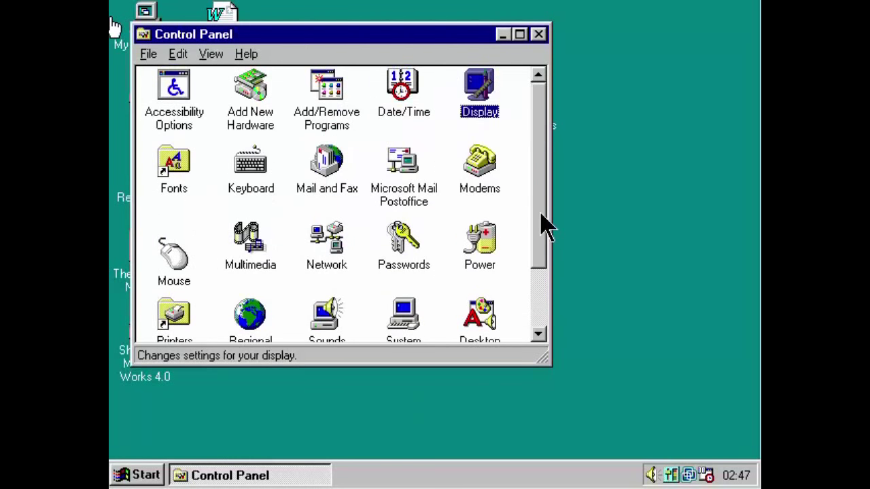
left_click(538, 34)
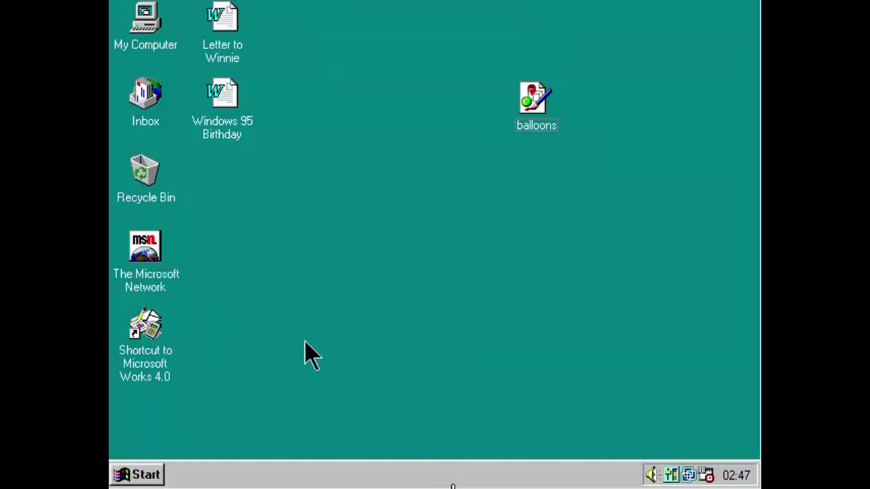
left_click(158, 121)
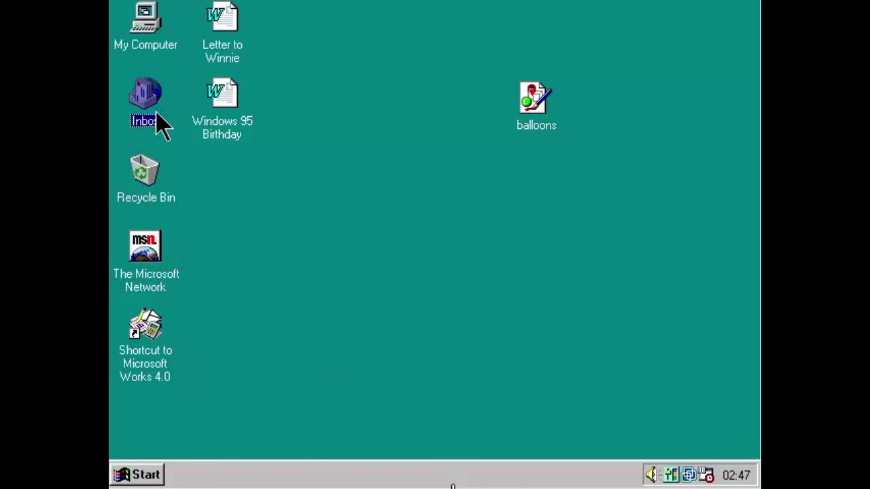
left_click(306, 235)
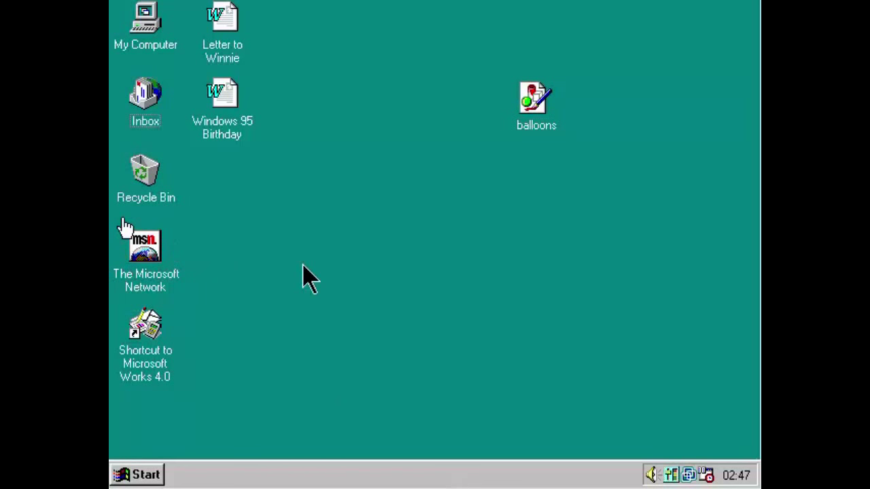
left_click(157, 484)
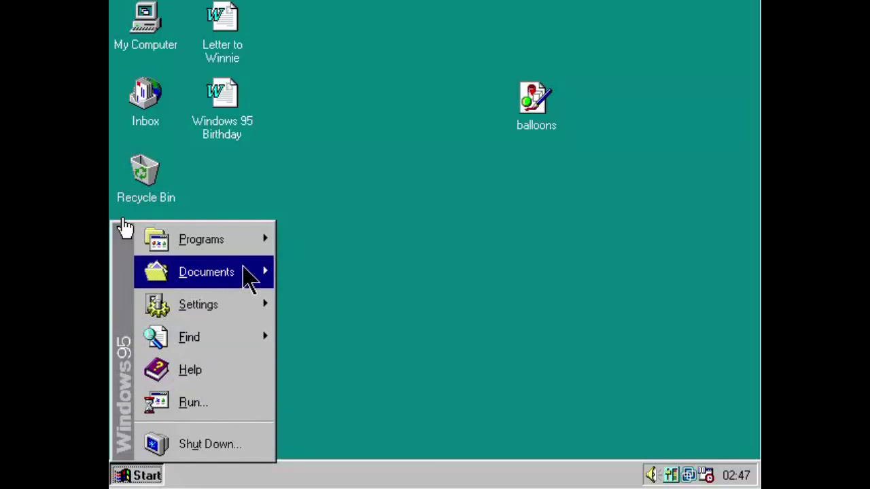
mouse_move(249, 245)
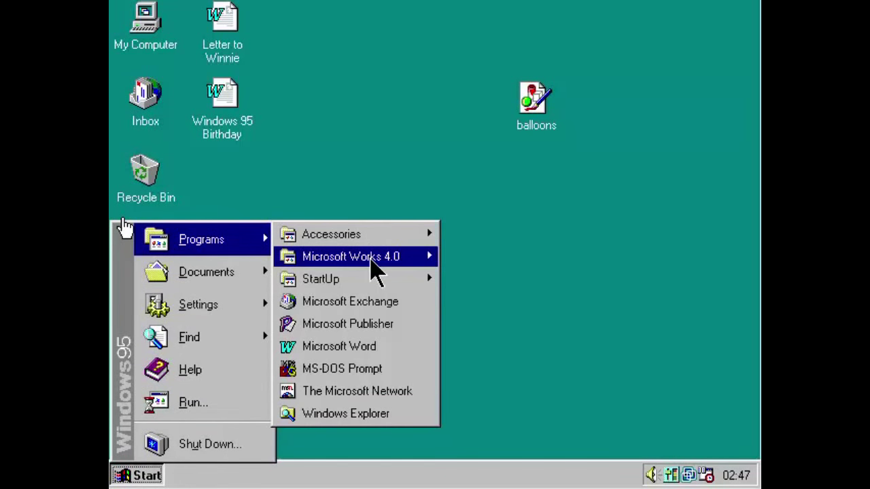
mouse_move(377, 270)
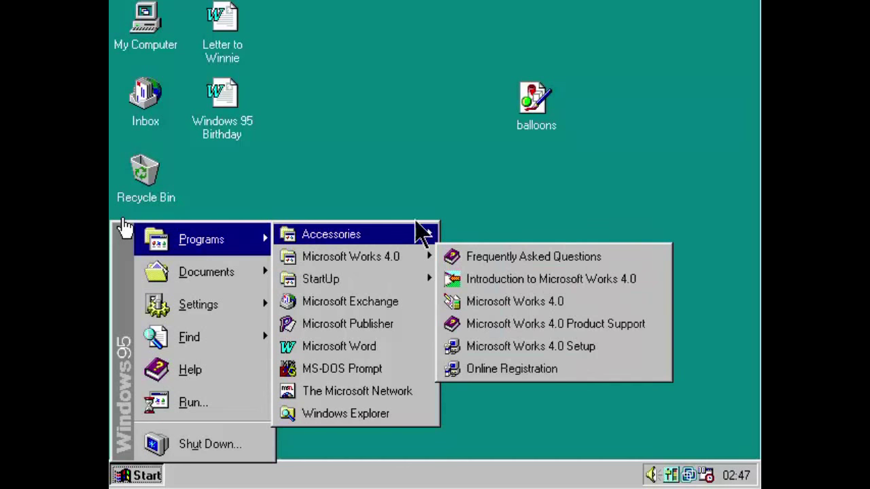
mouse_move(417, 233)
left_click(427, 212)
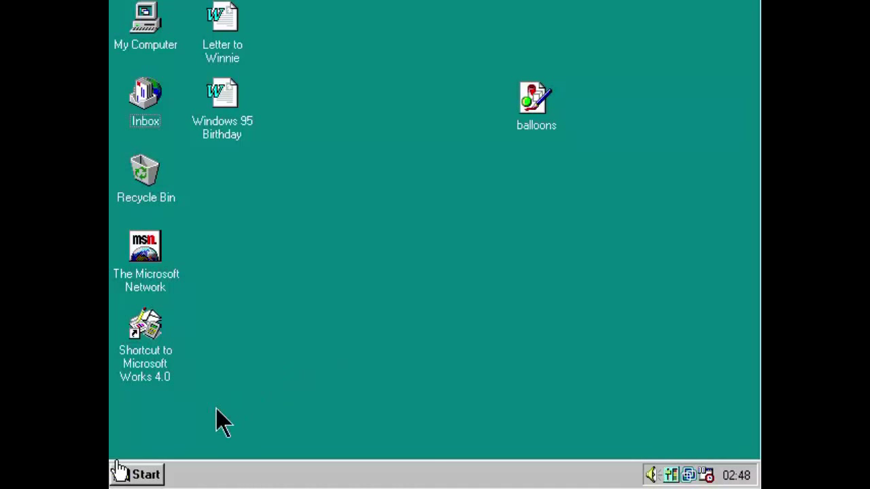
left_click(148, 474)
mouse_move(255, 246)
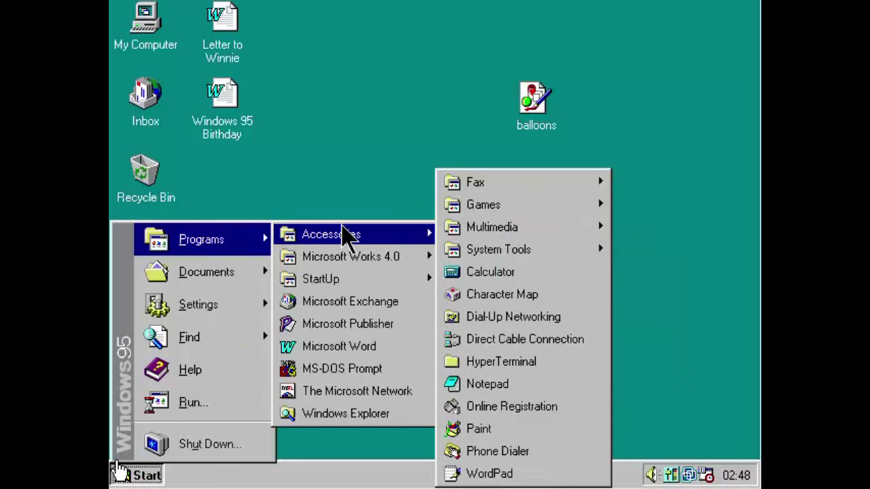
mouse_move(352, 280)
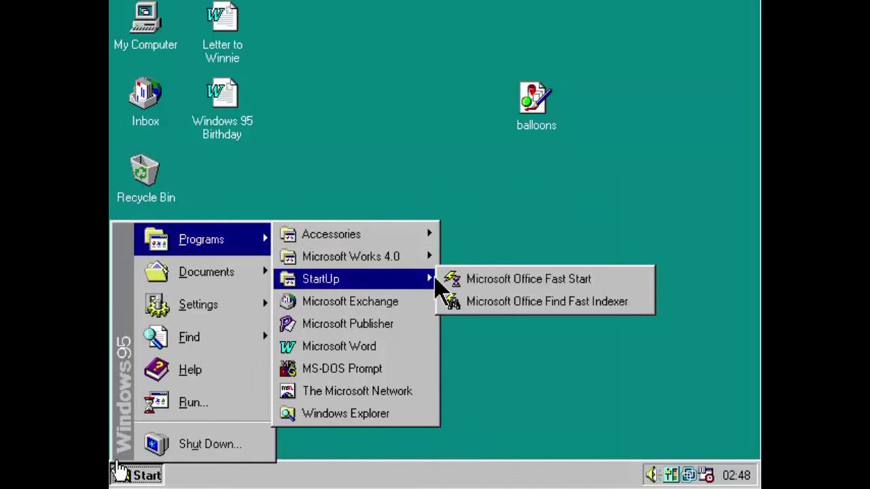
mouse_move(428, 257)
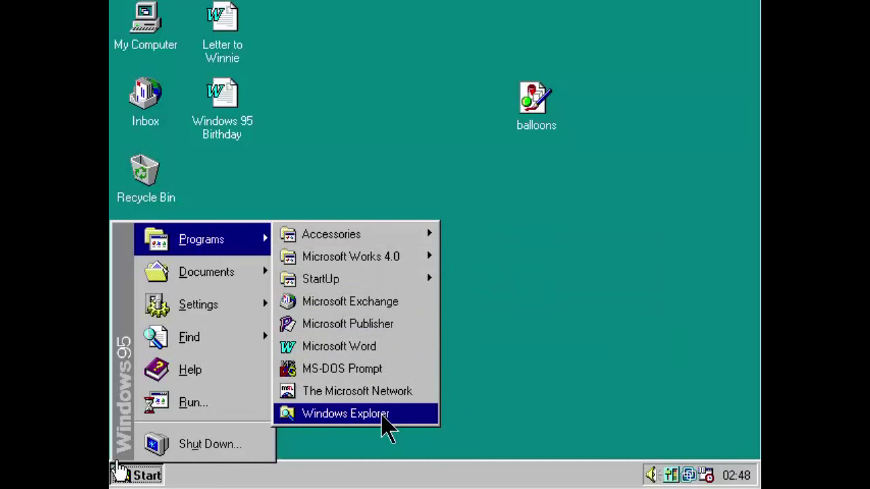
left_click(467, 354)
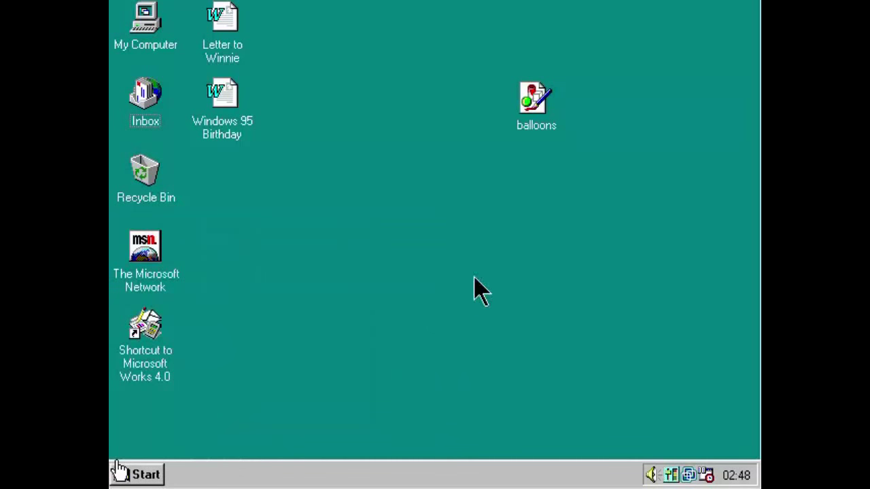
Open the Windows 95 Birthday document in Word, showing its 'Party Time!' heading.
left_click(235, 136)
left_click(240, 223)
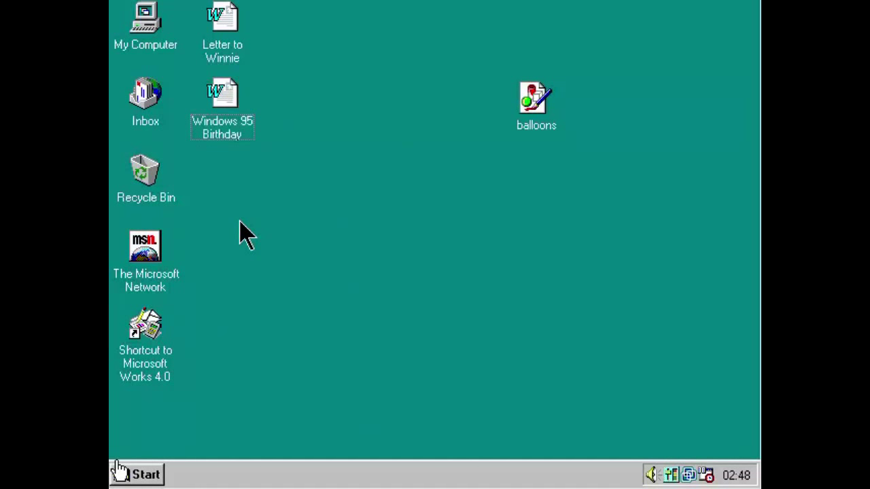
left_click(243, 142)
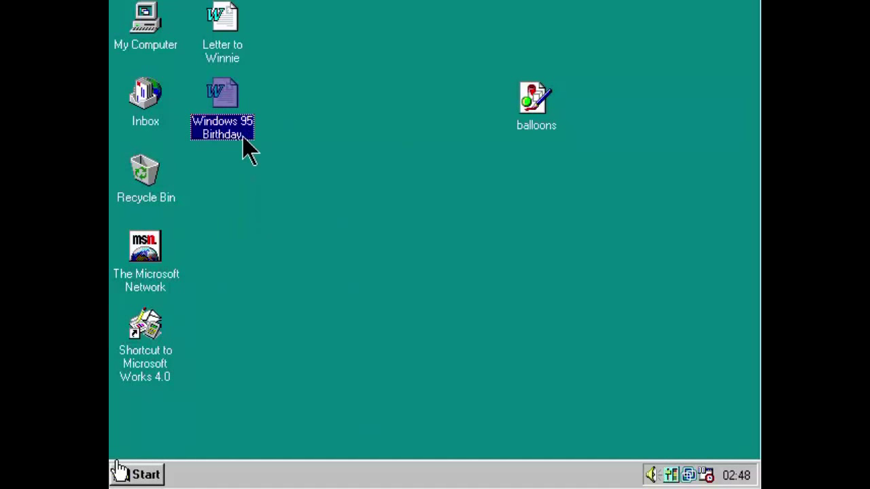
left_click(247, 186)
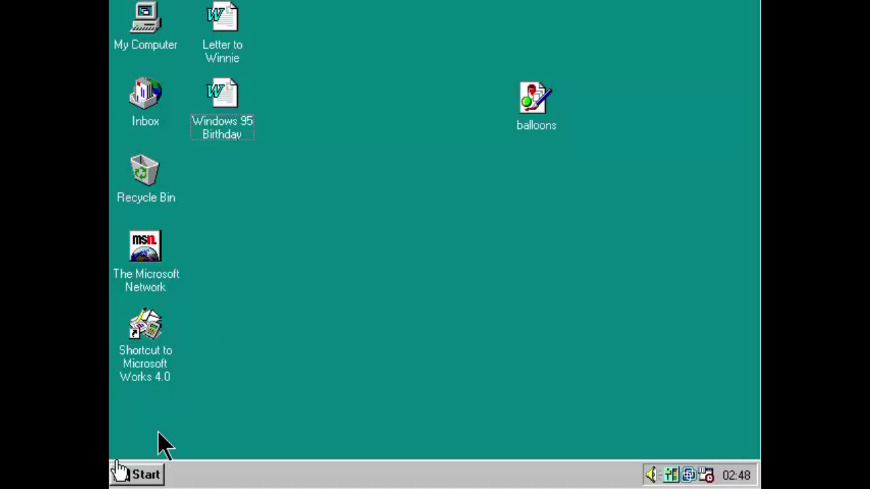
left_click(155, 474)
left_click(239, 126)
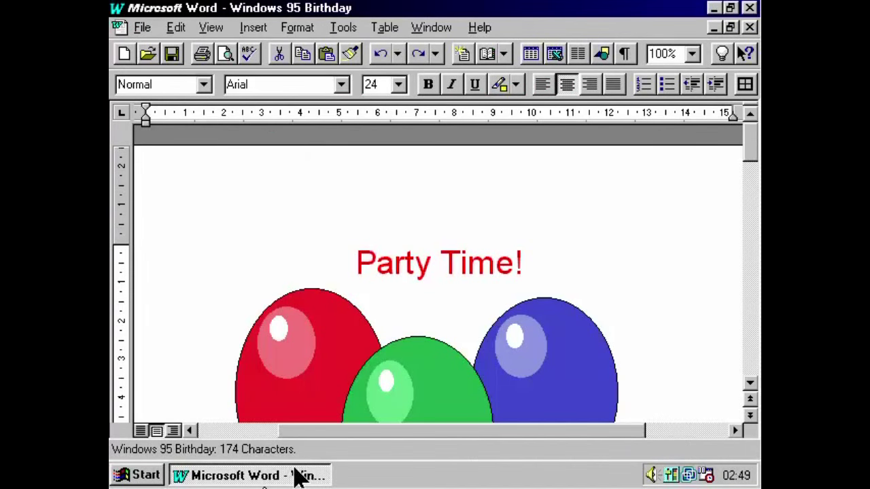
Minimize Word, open the balloons picture in Paint, then restore the Birthday document.
right_click(272, 473)
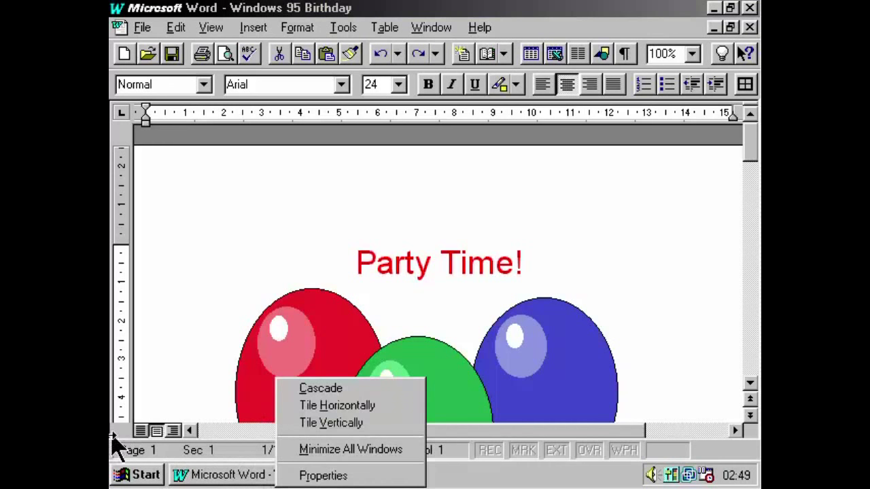
right_click(194, 474)
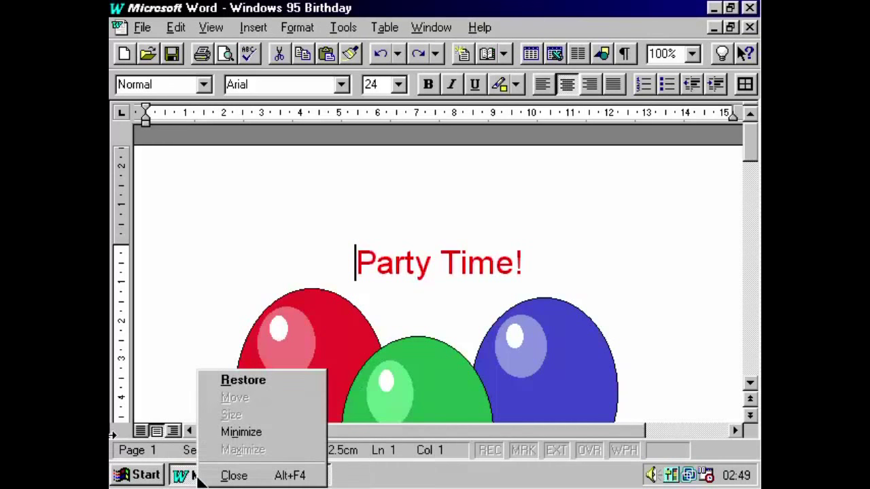
left_click(238, 433)
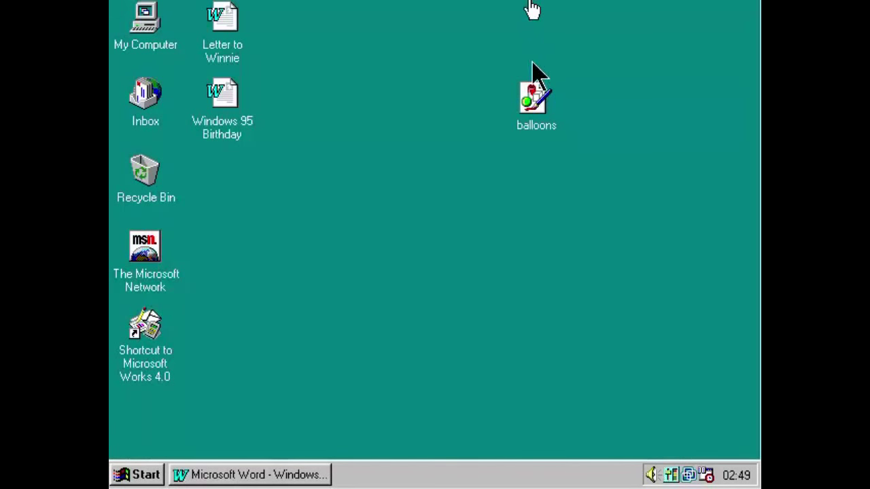
double_click(540, 121)
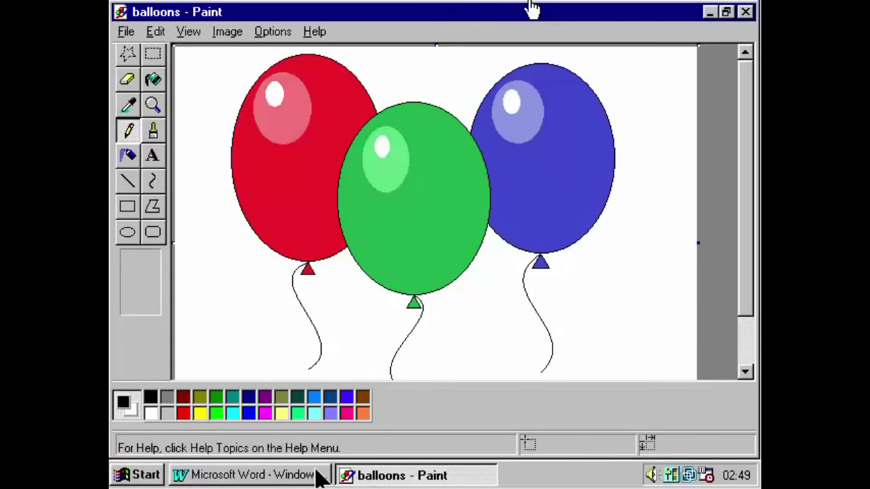
left_click(319, 475)
left_click(139, 474)
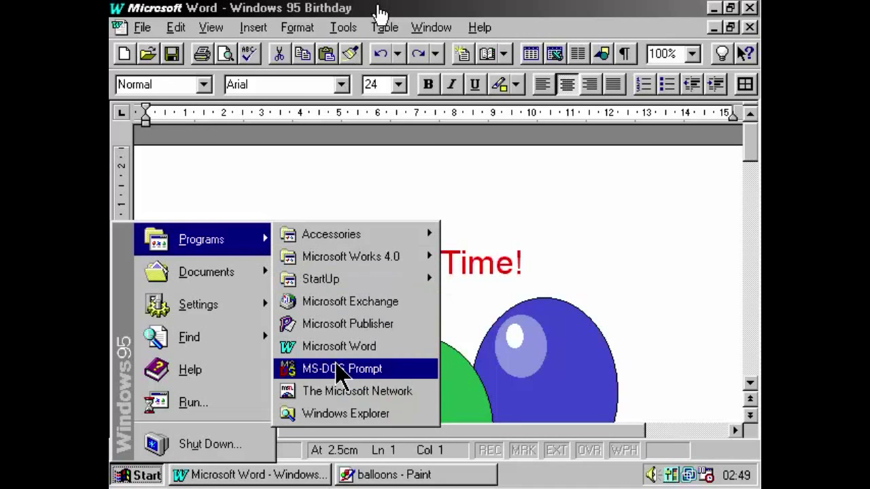
Start MS-DOS Prompt and run edit to get a blank UNTITLED1 file, browsing the Options menu.
left_click(338, 368)
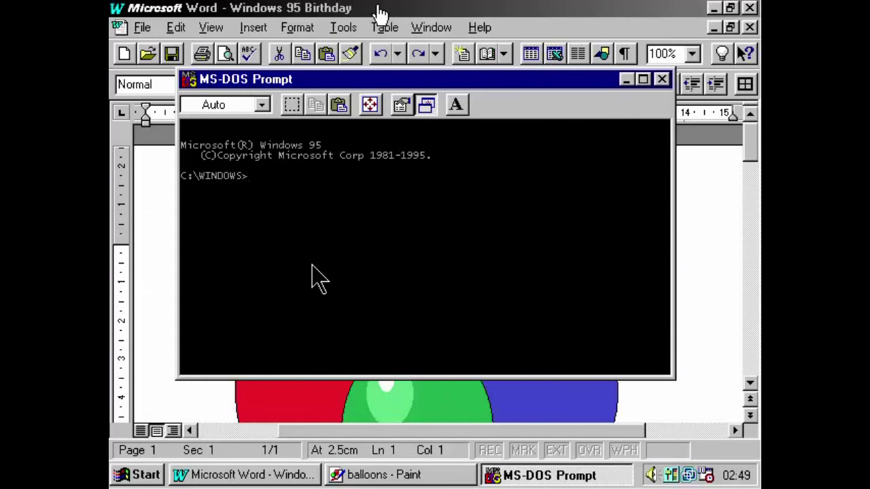
type("edit")
key("Return")
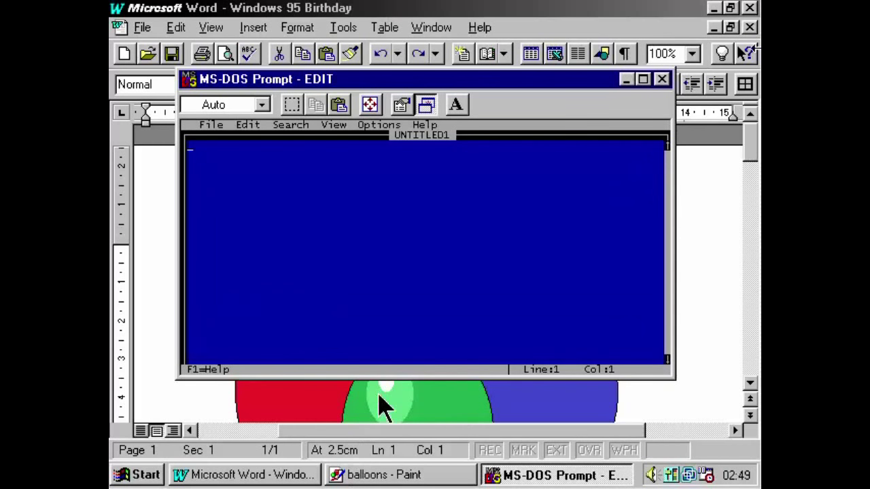
left_click(391, 126)
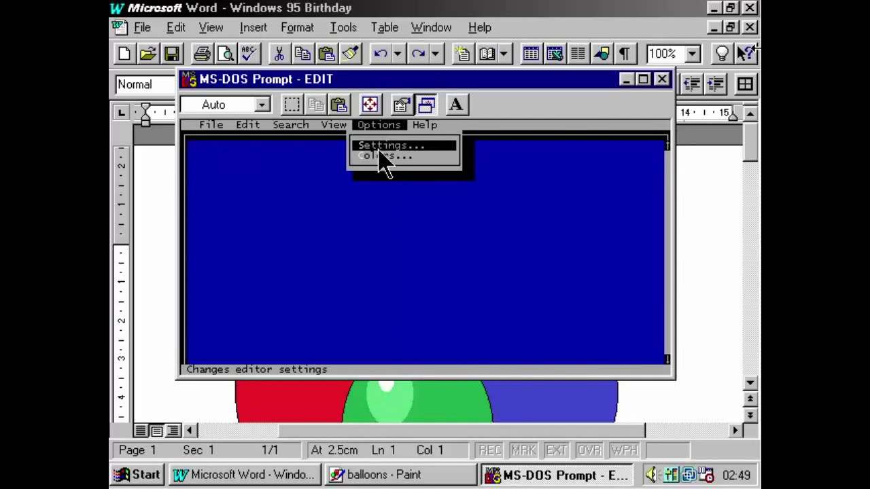
mouse_move(203, 112)
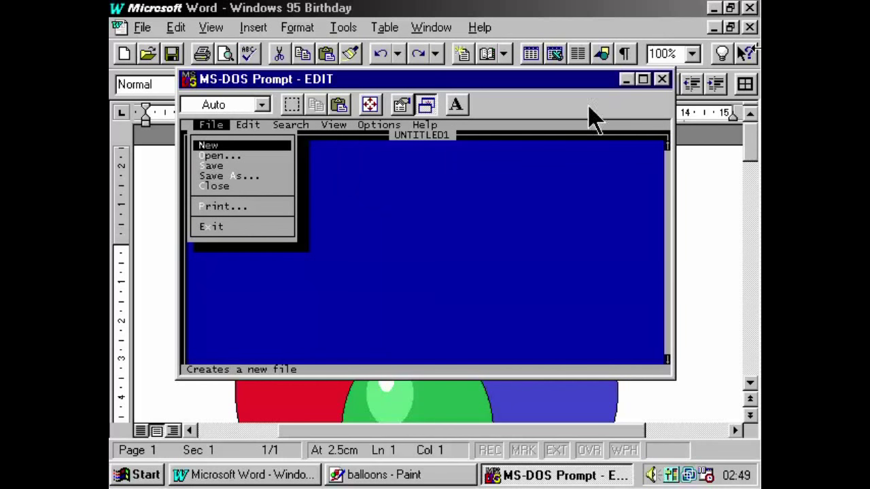
left_click(408, 104)
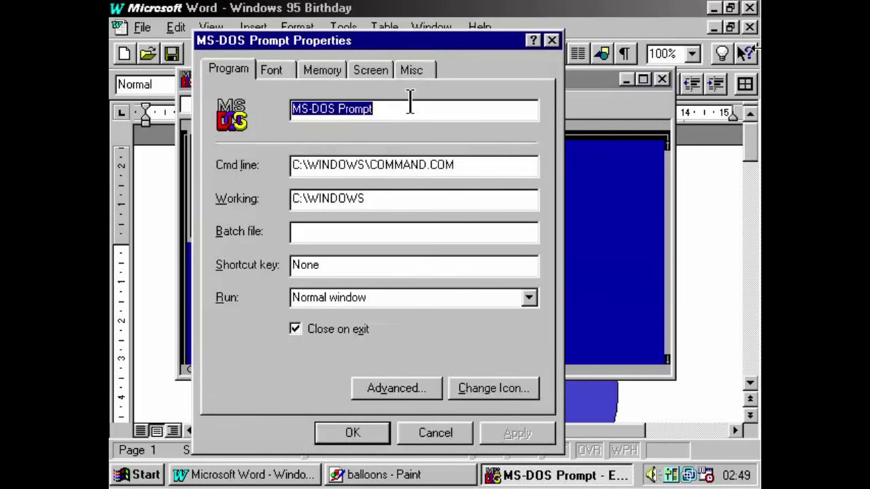
left_click(384, 70)
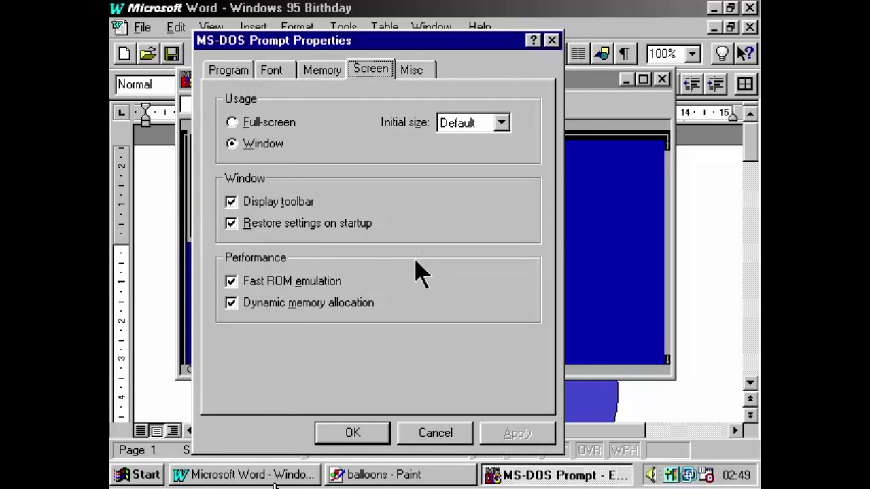
left_click(327, 73)
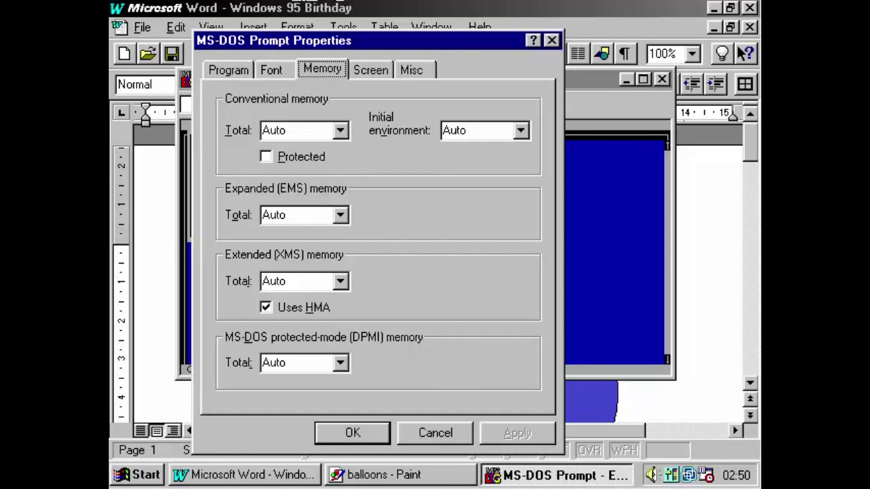
key("Escape")
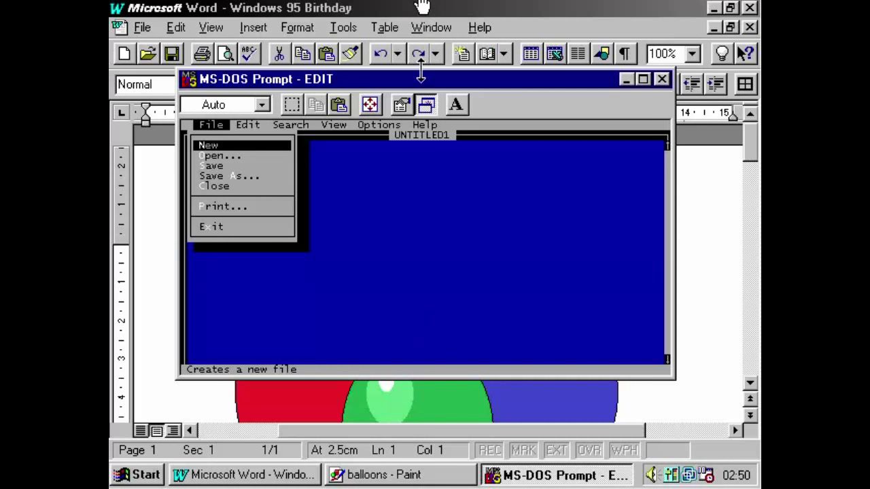
Quit the MS-DOS editor through its File > Exit command.
left_click(417, 181)
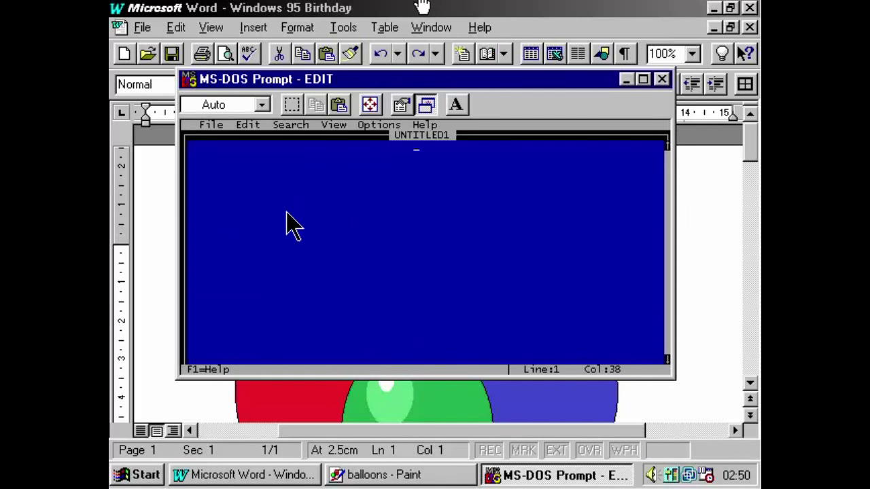
key("alt+f")
key("Up")
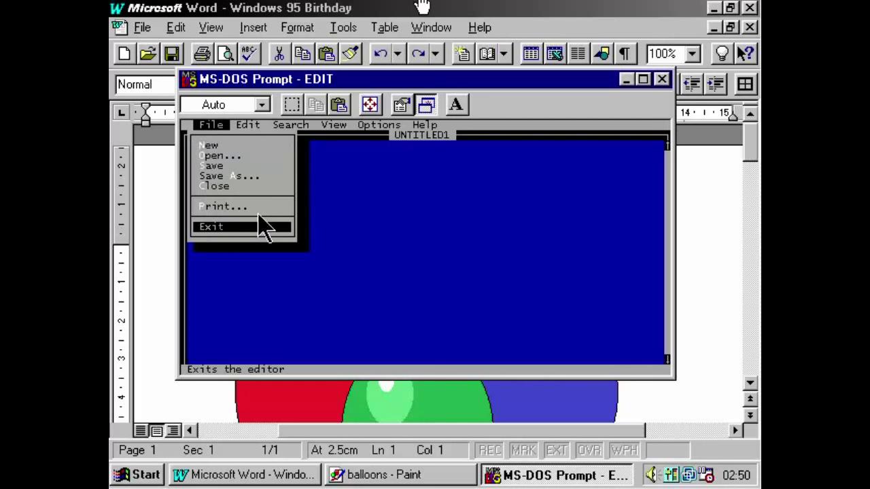
key("Return")
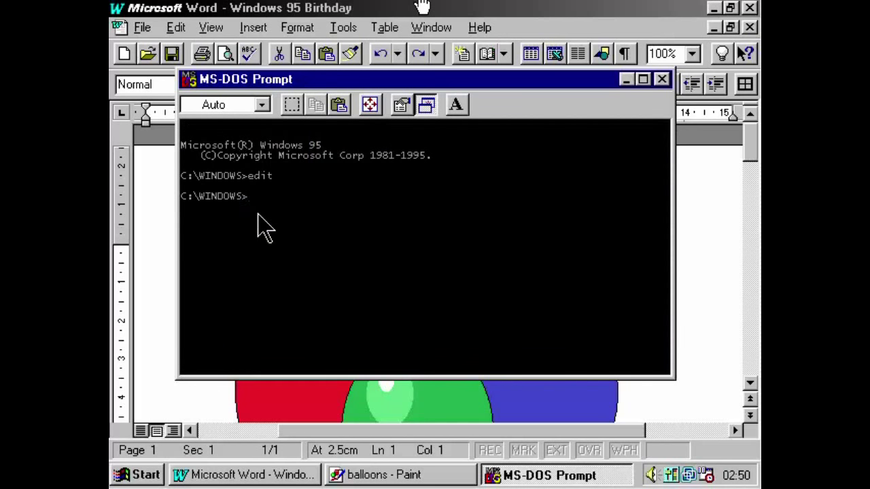
Type exit to close the DOS window, then close Word and Paint with Alt+F4.
type("exit")
key("Return")
key("alt+F4")
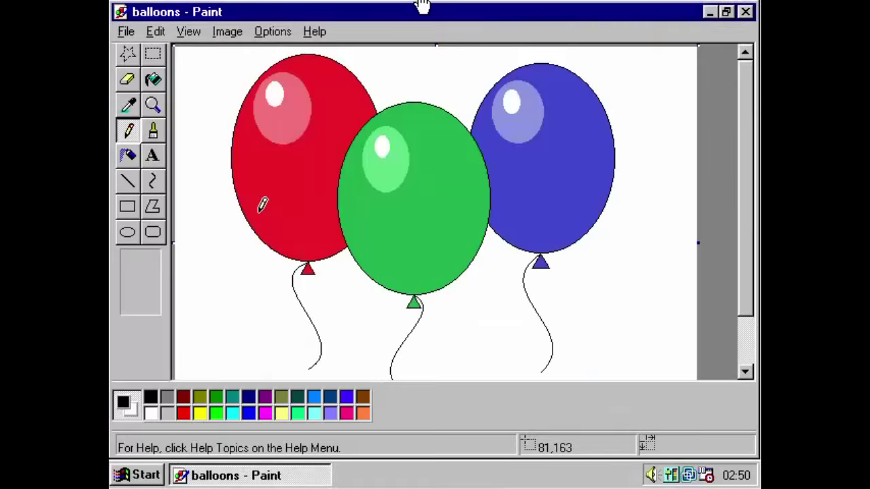
key("alt+F4")
Use Shut Down to restart the computer in MS-DOS mode.
key("ctrl+Escape")
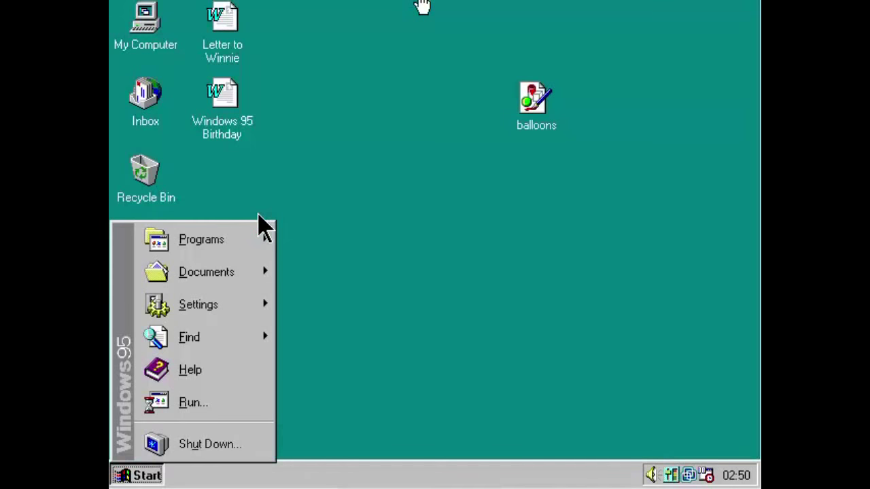
key("Up")
key("Return")
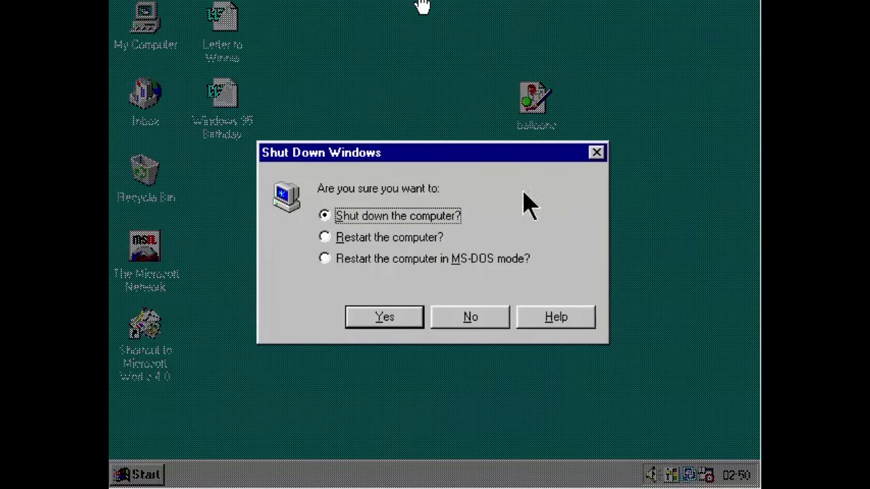
left_click(470, 259)
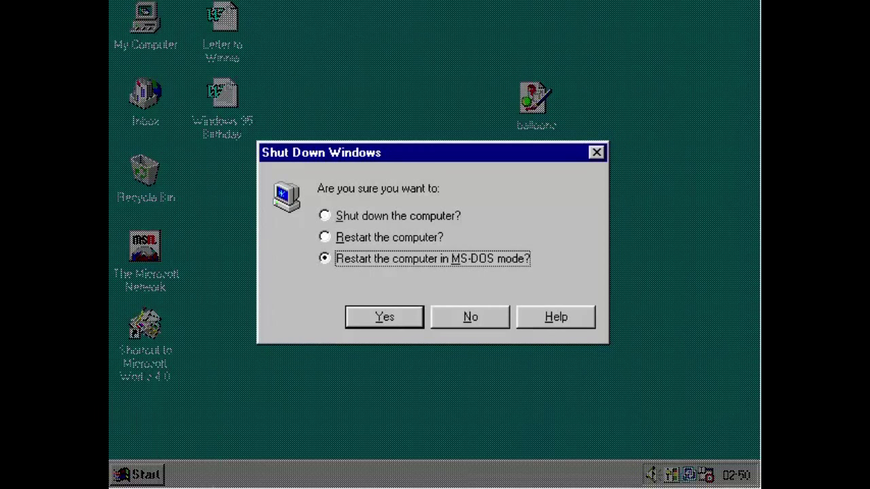
key("Escape")
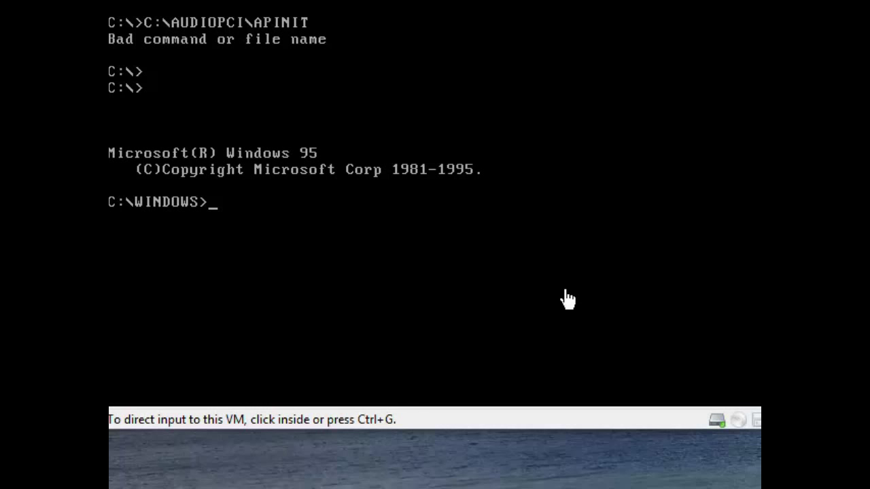
left_click(567, 298)
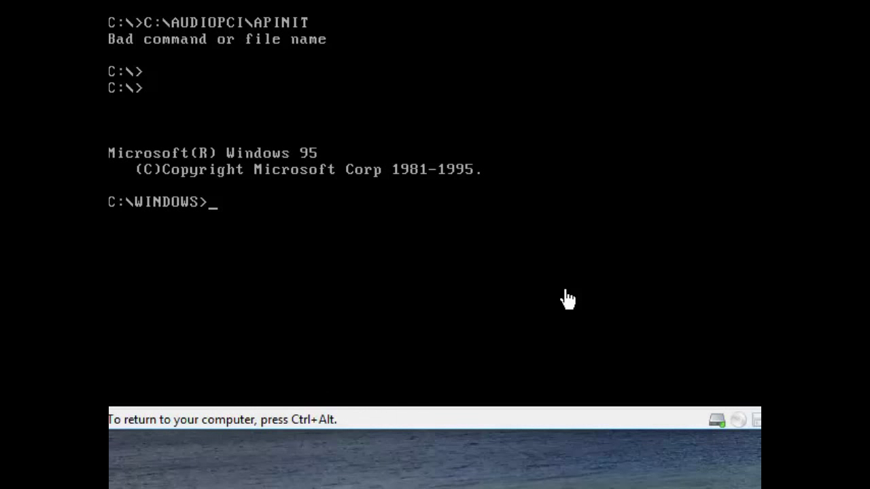
Run edit at the DOS prompt, then leave the editor with File > Exit.
type("edit")
key("Return")
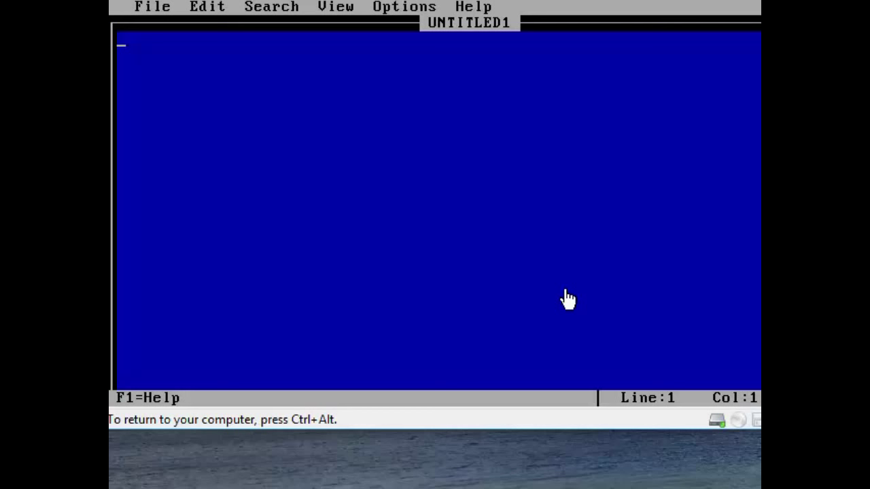
key("alt+f")
key("x")
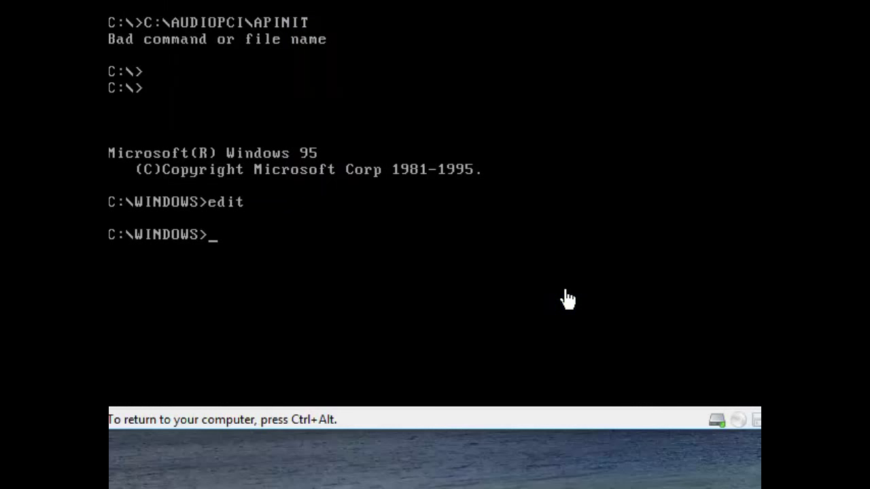
Type exit at the prompt to restart Windows 95.
type("exit")
key("Return")
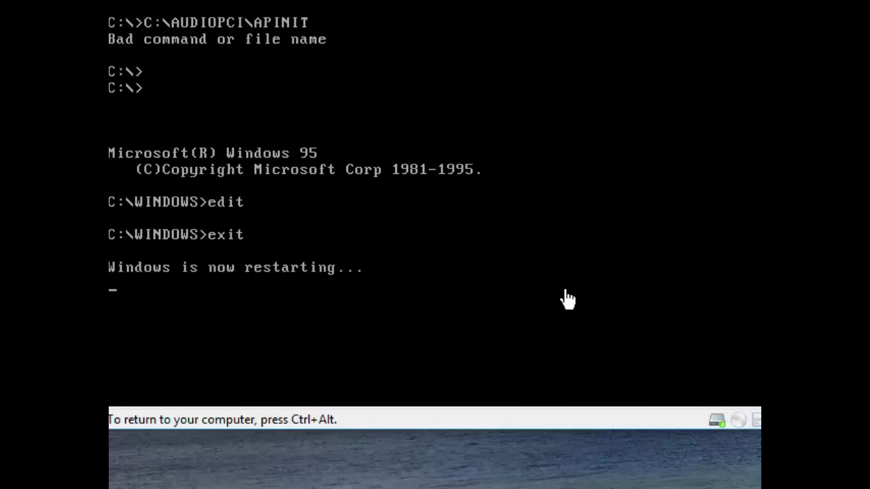
key("ctrl+alt")
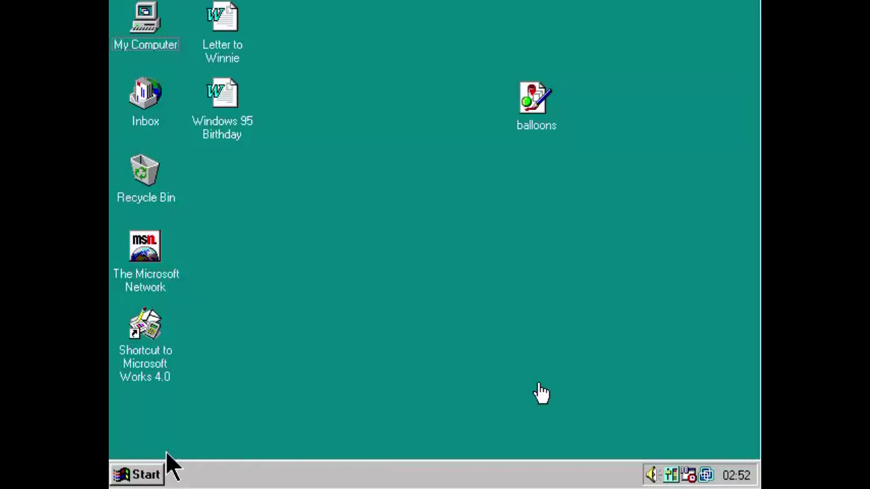
In Control Panel's Power settings, keep Advanced mode and show Suspend on the Start menu Always.
left_click(162, 474)
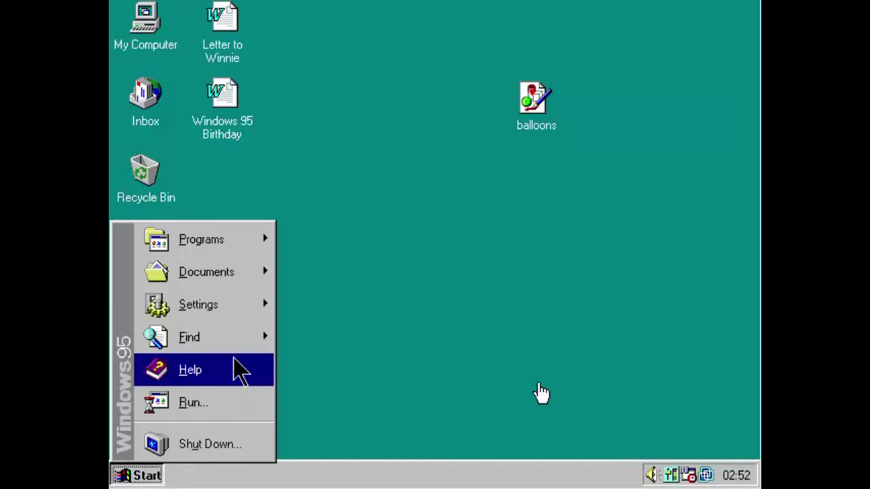
mouse_move(263, 309)
left_click(324, 299)
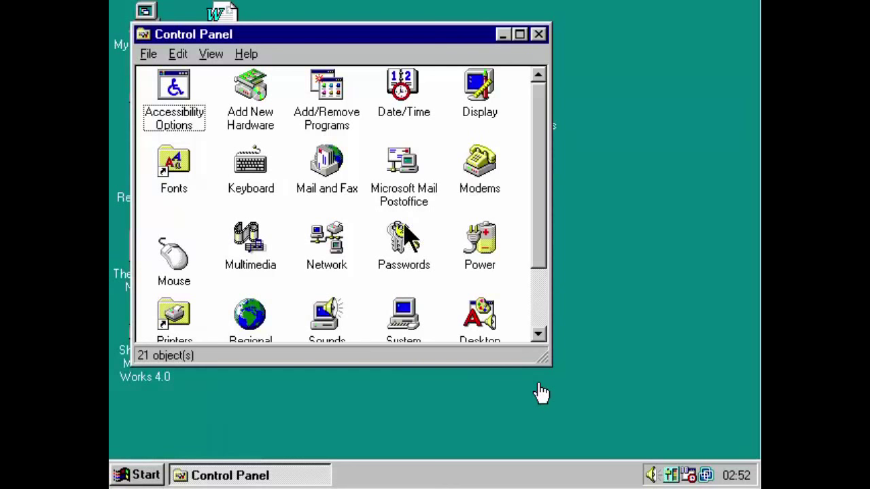
double_click(479, 261)
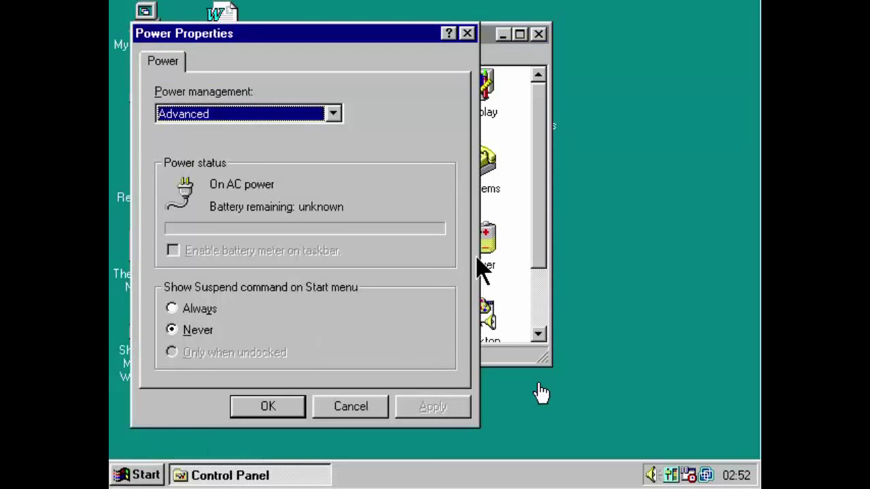
left_click(287, 113)
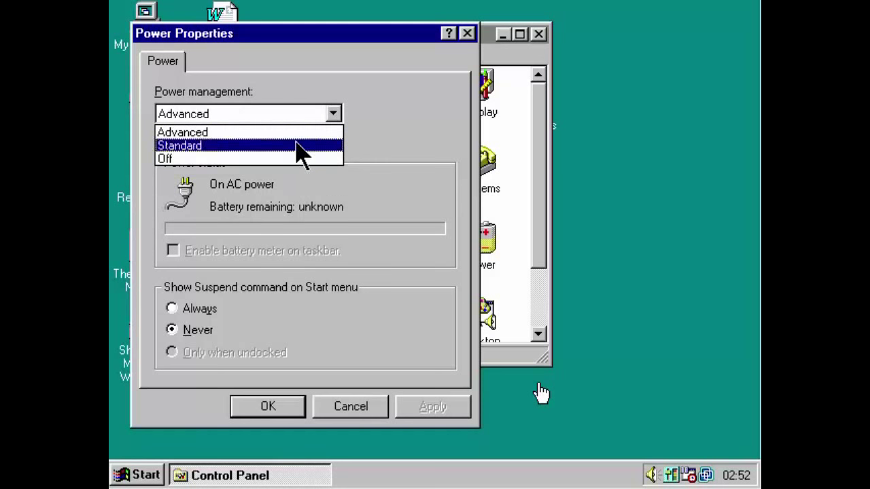
left_click(299, 132)
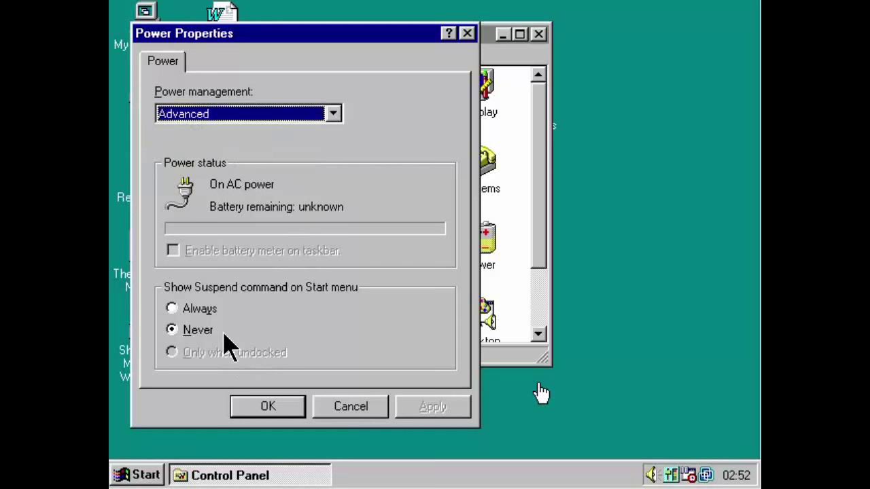
left_click(216, 312)
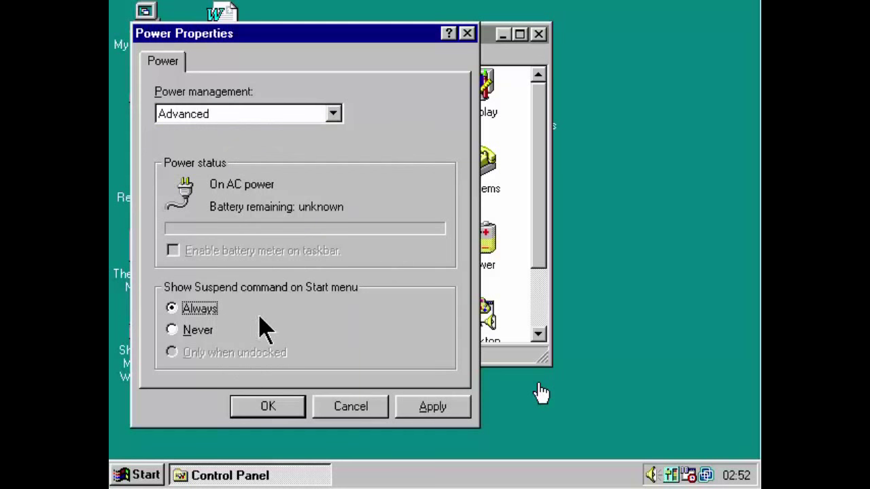
left_click(467, 414)
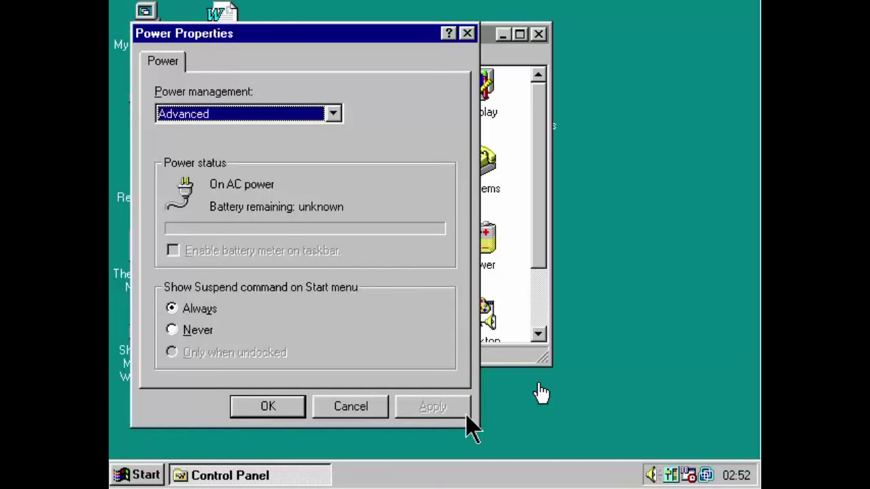
left_click(269, 408)
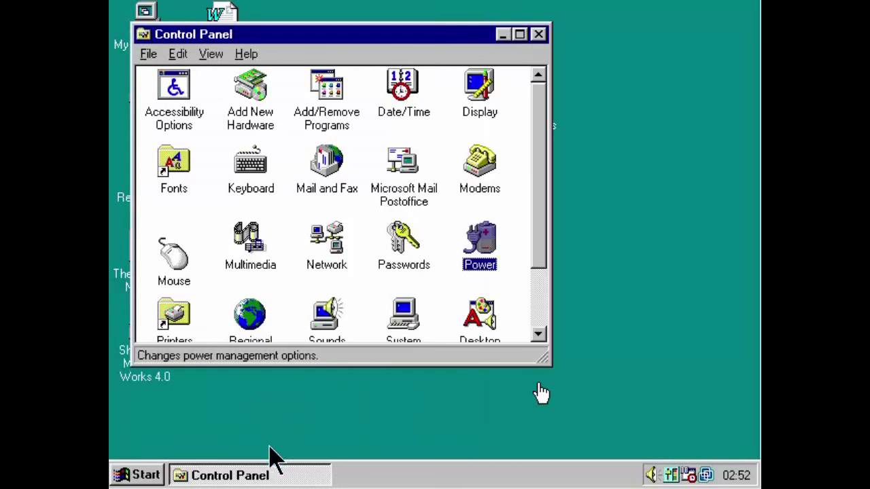
Close Control Panel from its taskbar button, then choose Suspend from the Start menu.
right_click(275, 477)
left_click(311, 477)
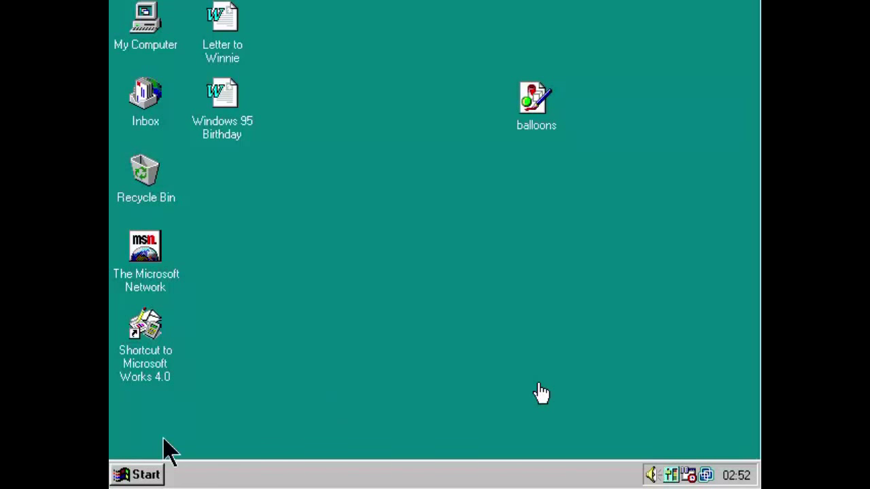
left_click(125, 475)
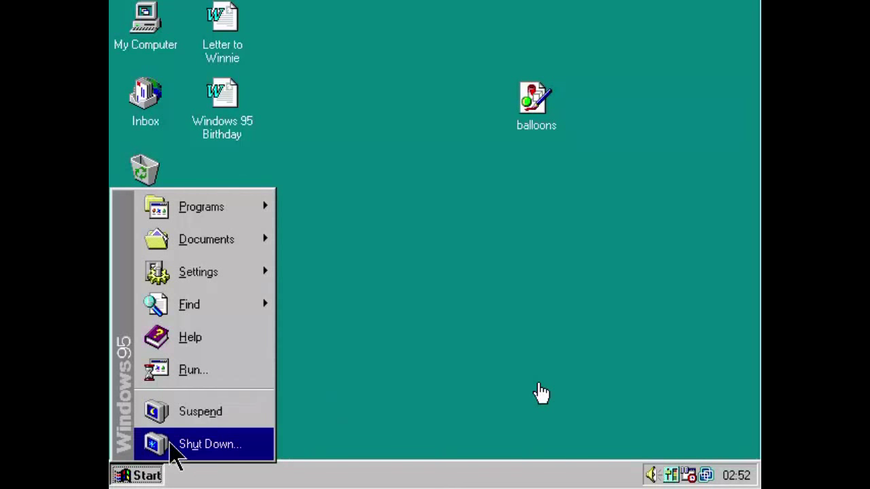
left_click(238, 417)
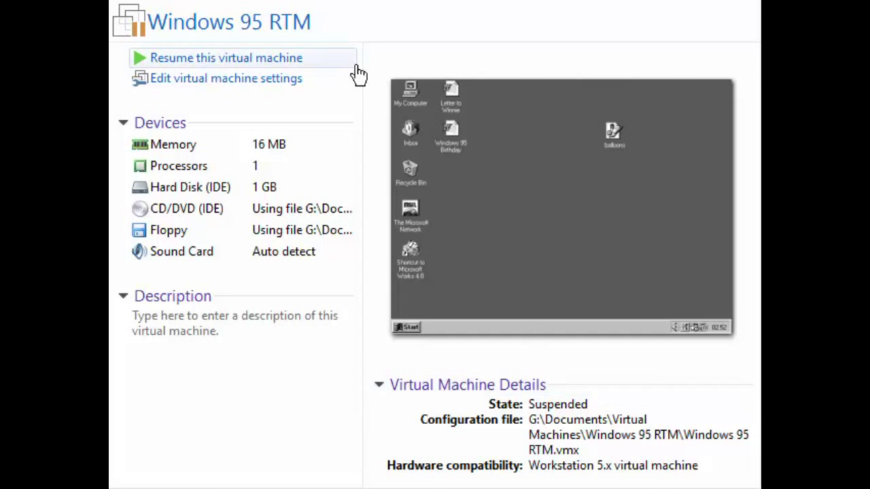
Choose 'Resume this virtual machine' on the Windows 95 RTM page.
left_click(320, 57)
left_click(310, 59)
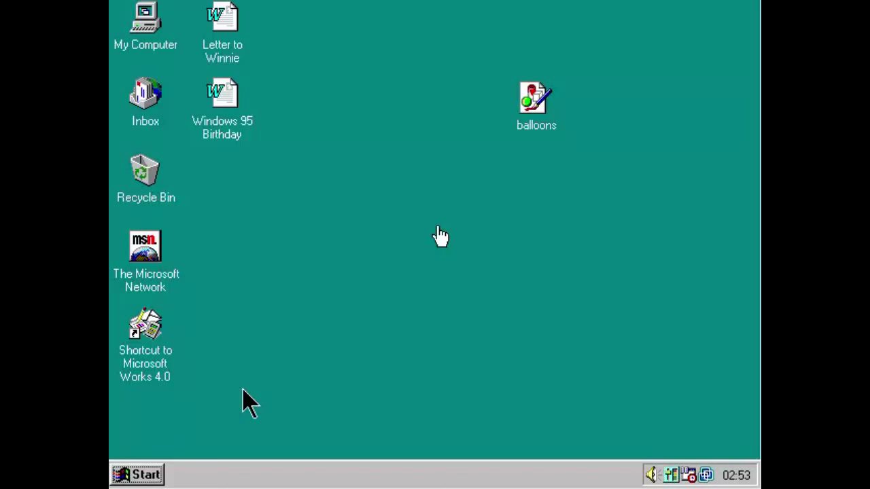
right_click(308, 382)
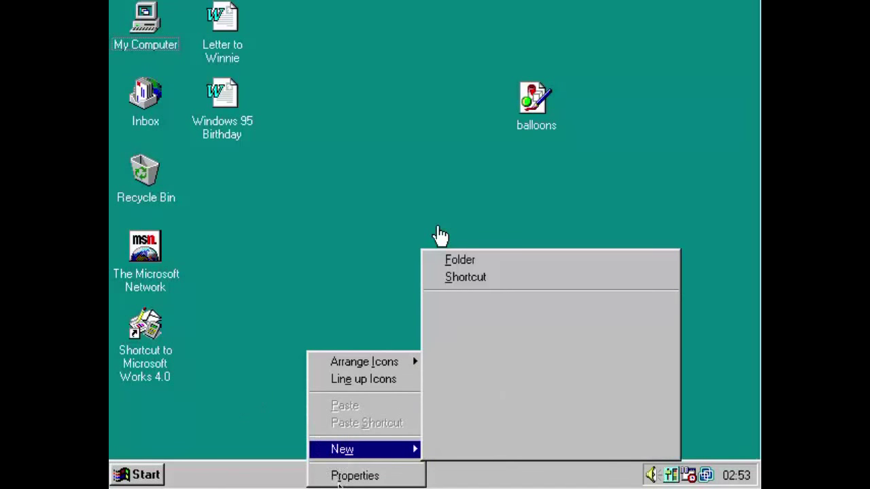
left_click(344, 476)
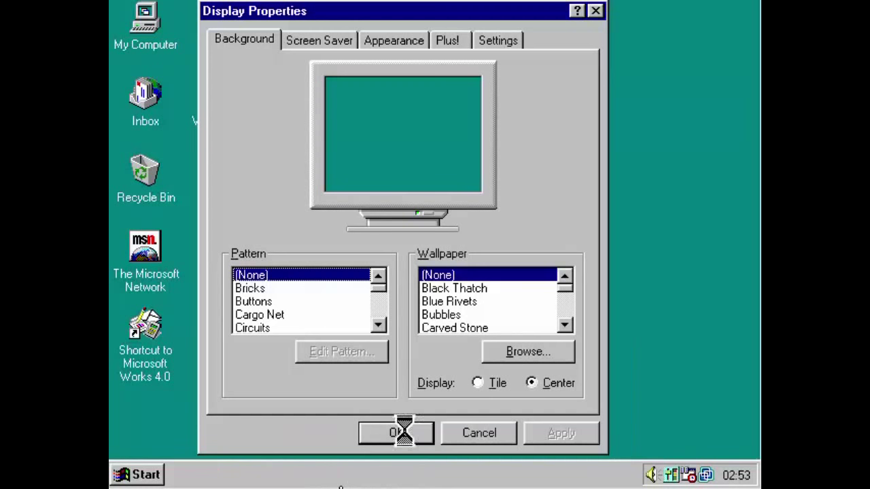
left_click(316, 47)
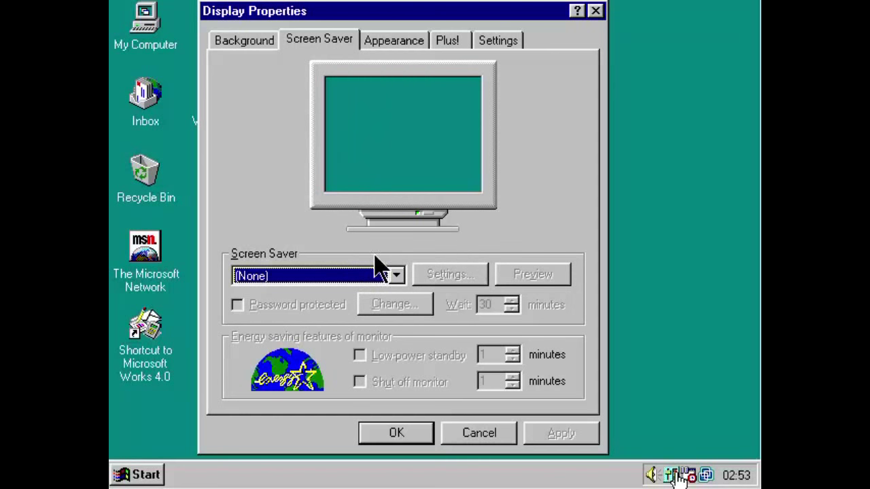
left_click(380, 279)
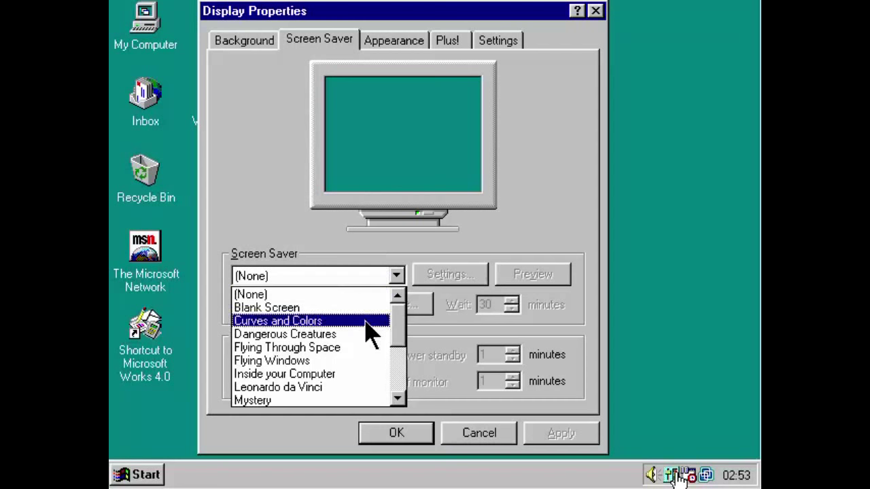
mouse_move(340, 482)
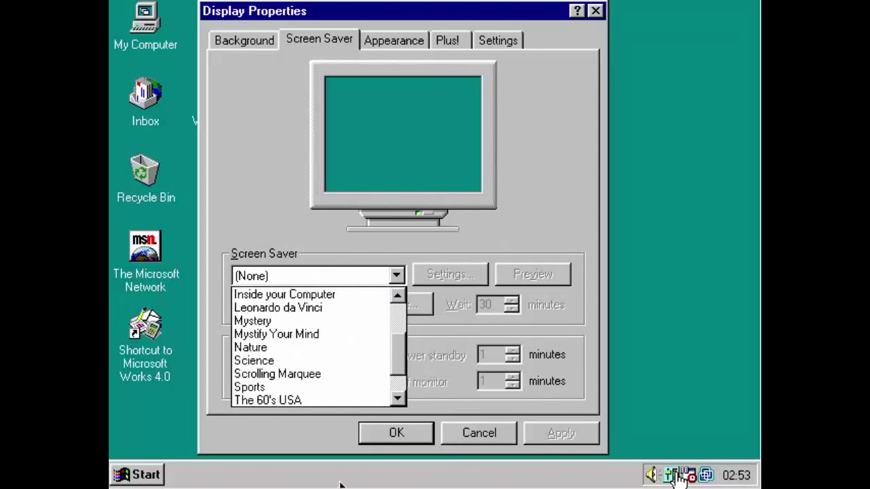
mouse_move(344, 289)
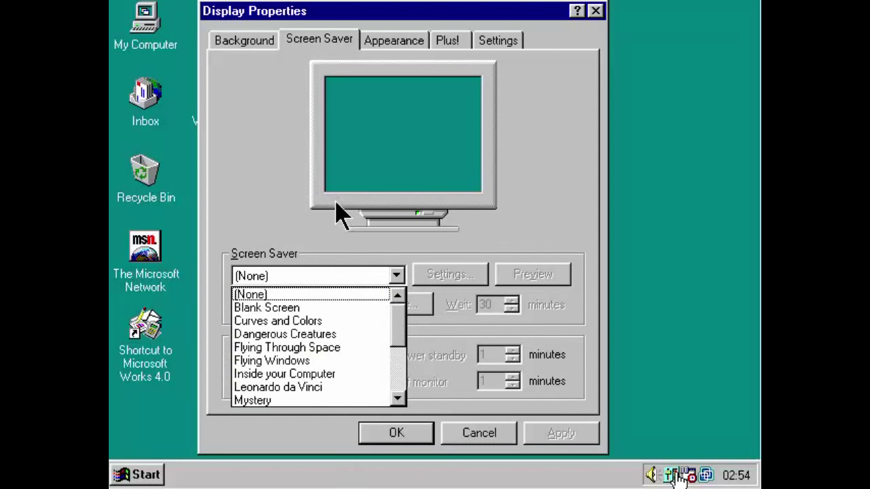
mouse_move(305, 442)
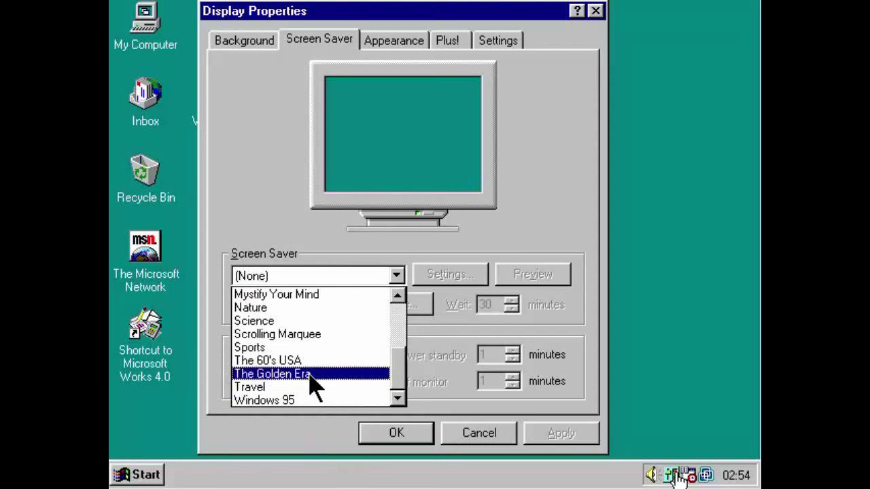
left_click(306, 373)
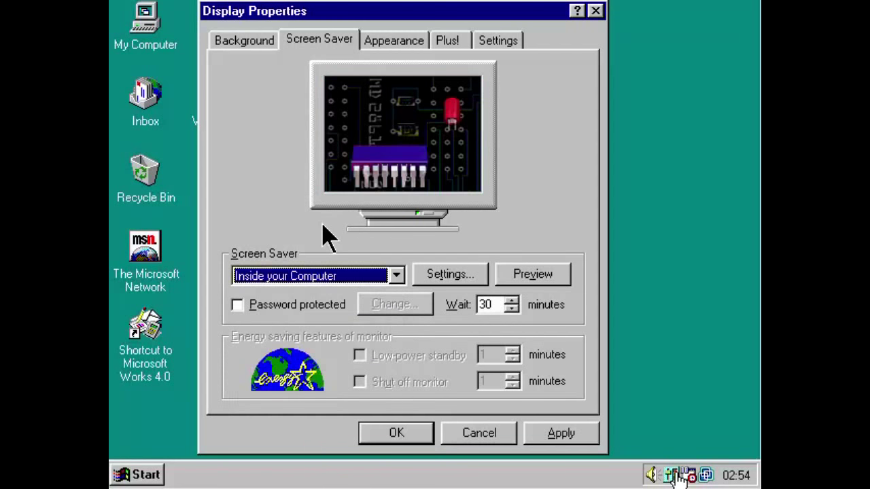
key("Home")
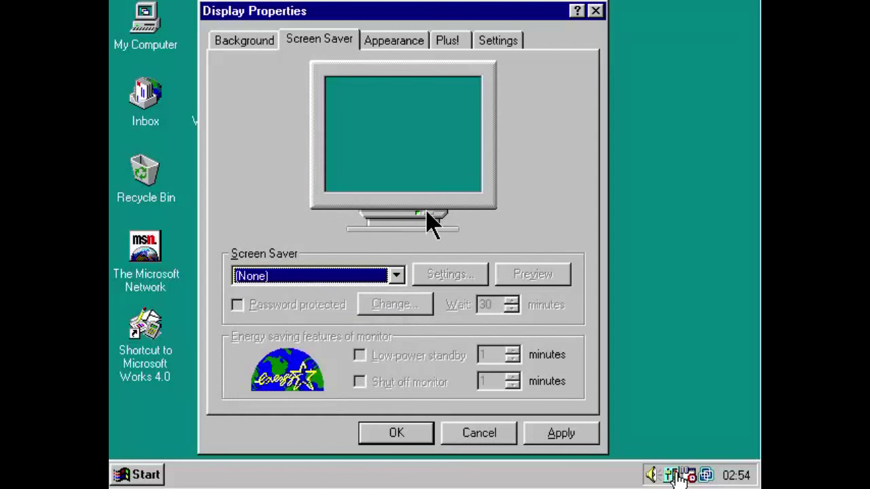
key("Return")
Open Display Properties from the desktop and apply the Circuits background pattern.
right_click(438, 216)
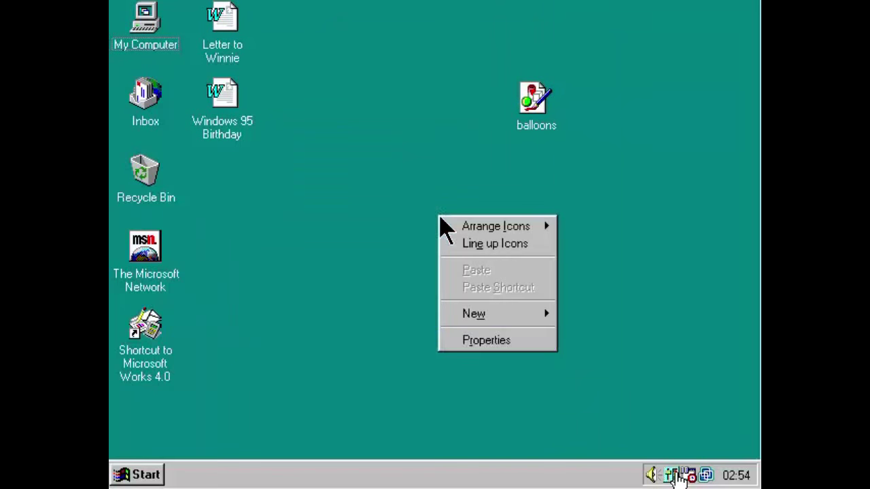
left_click(544, 342)
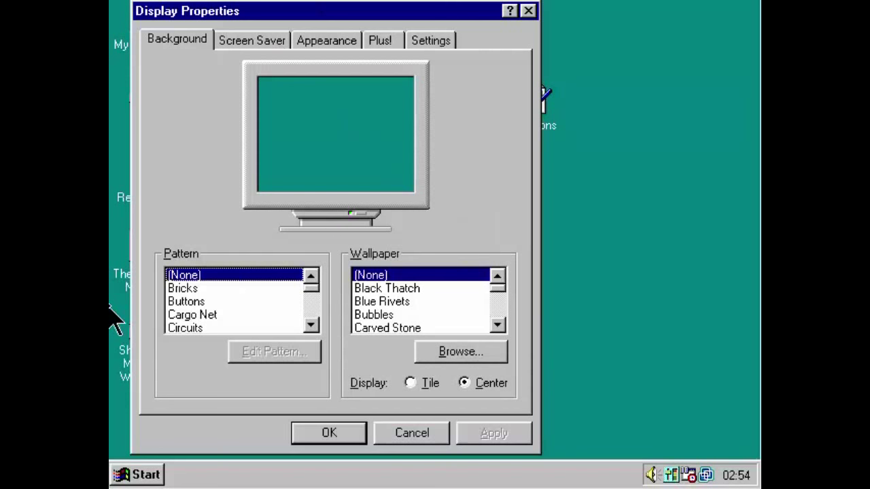
left_click(232, 328)
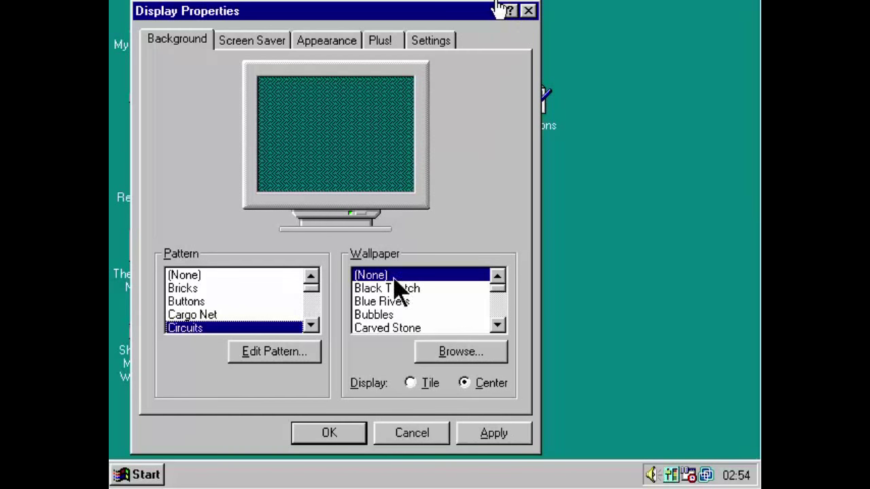
left_click(494, 433)
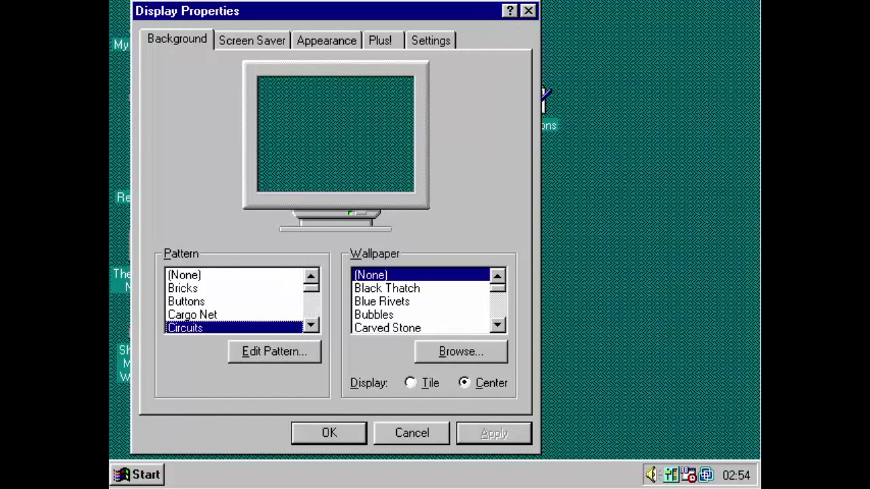
Reset the pattern to (None), apply it, and confirm Clouds as the wallpaper.
key("Down")
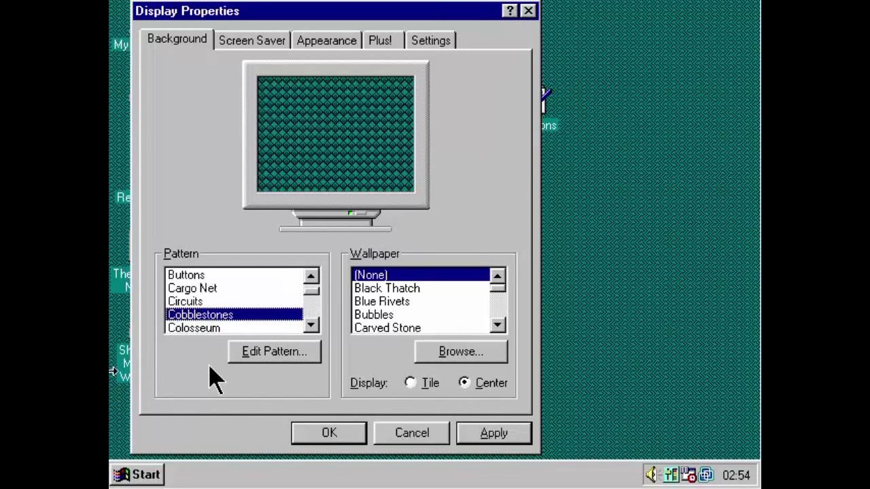
key("Home")
key("alt+a")
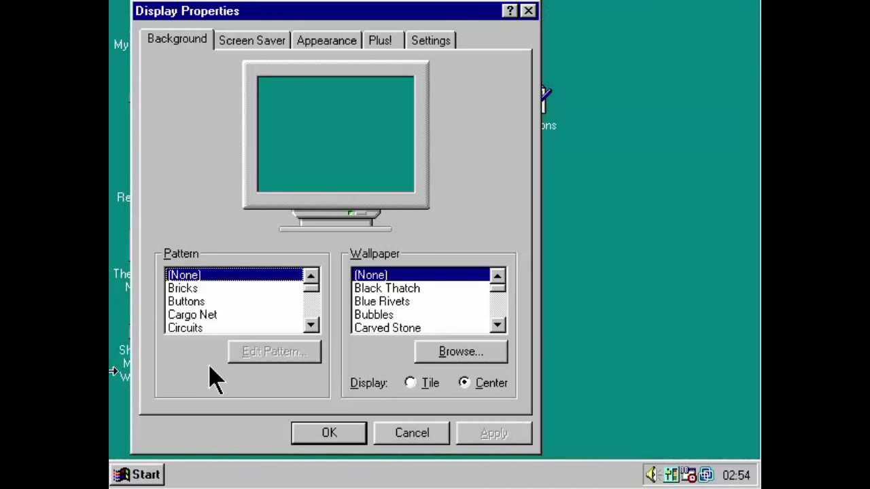
key("Tab")
key("c")
key("Down")
key("Down")
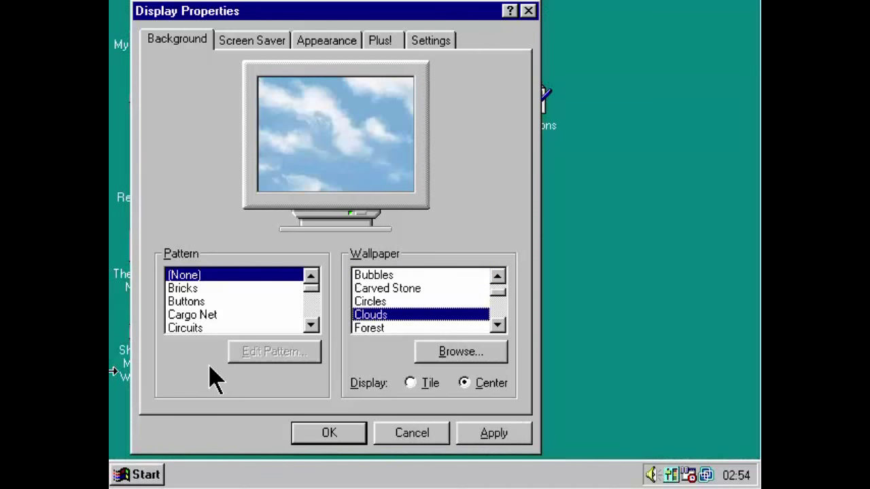
key("Return")
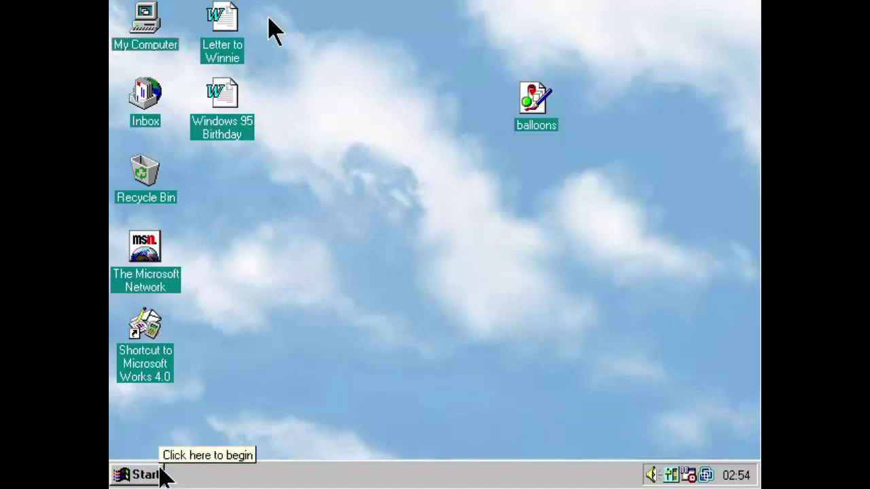
Browse the Start menu's Programs > Accessories cascade, close it, then reopen Start.
left_click(165, 475)
mouse_move(169, 284)
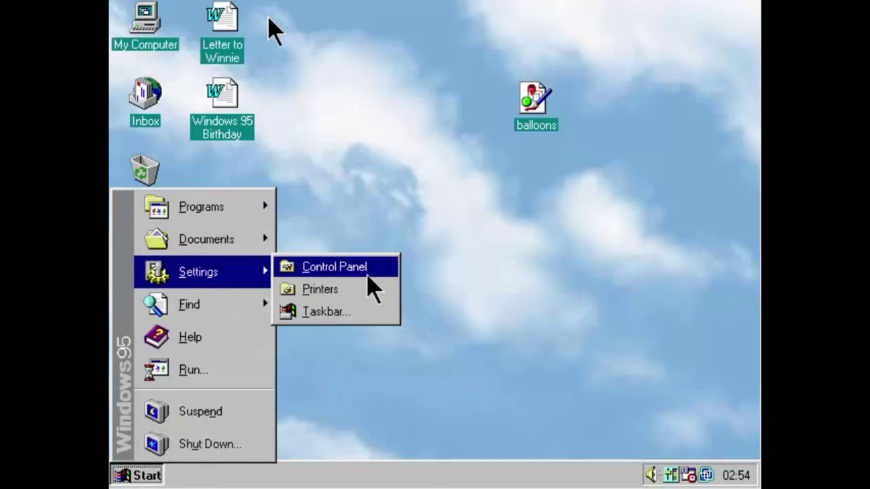
mouse_move(224, 218)
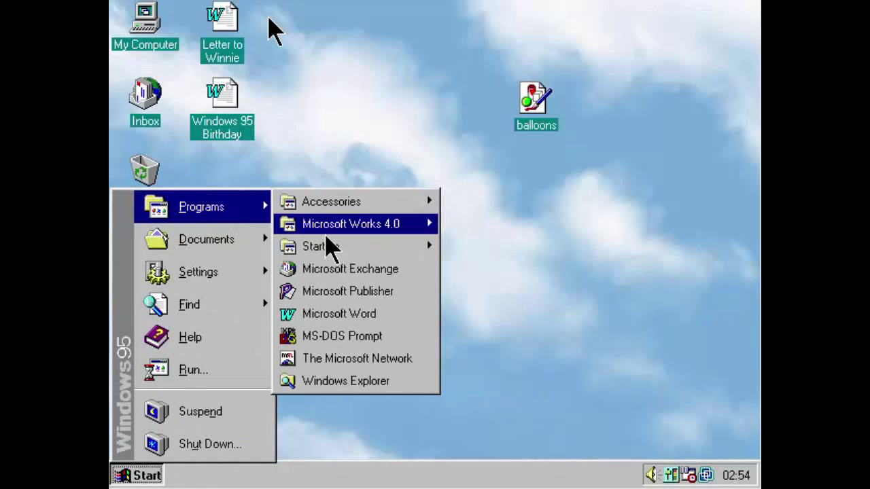
mouse_move(331, 208)
mouse_move(534, 251)
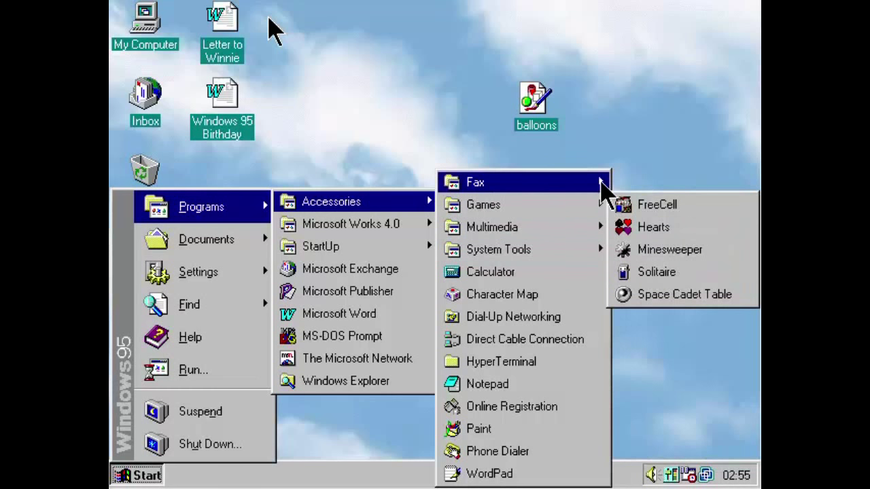
mouse_move(602, 182)
left_click(623, 143)
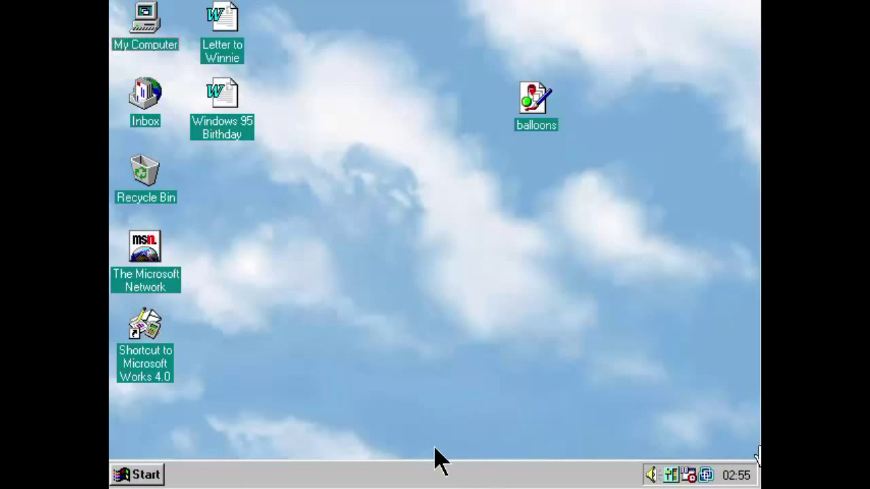
left_click(146, 476)
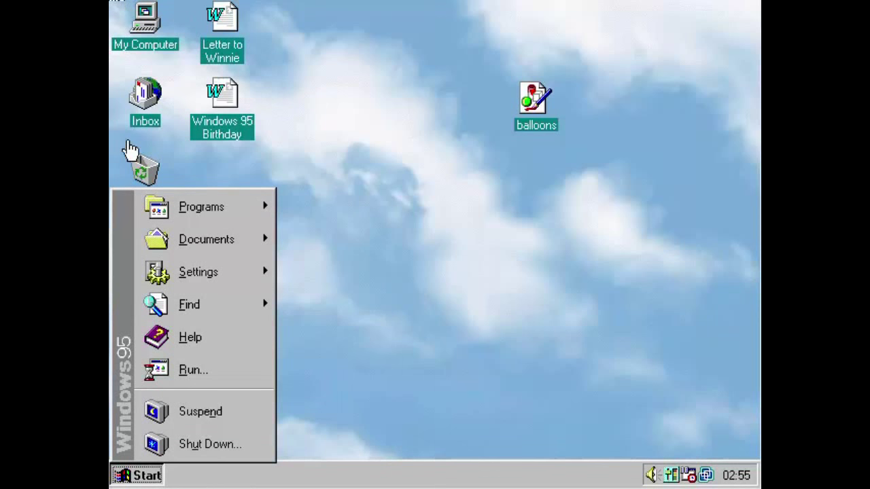
Open Desktop Themes through Settings > Control Panel.
mouse_move(229, 273)
left_click(301, 271)
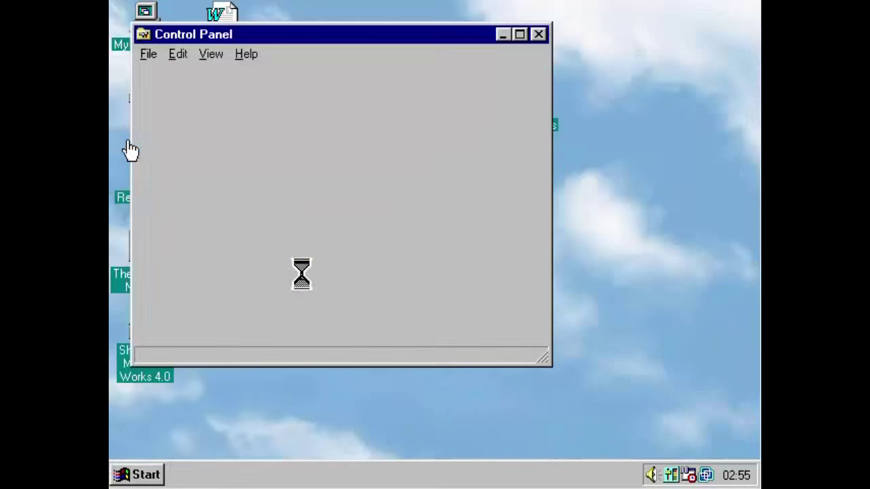
double_click(500, 325)
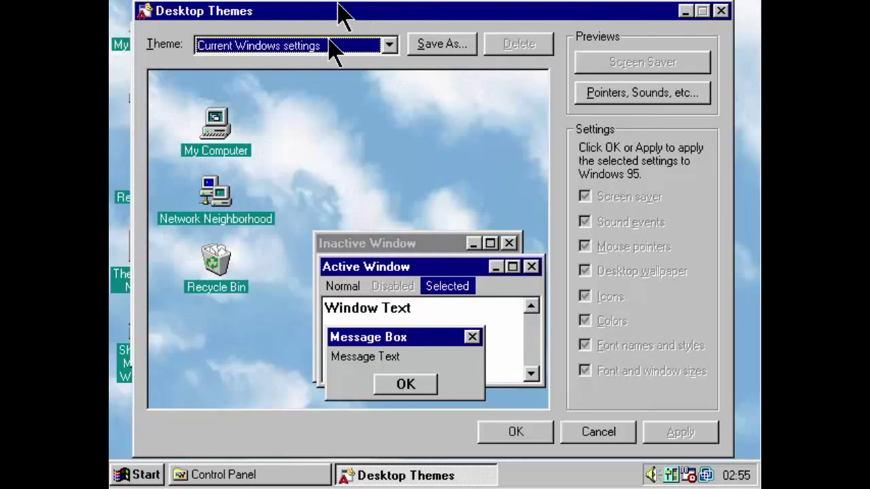
Browse the Theme dropdown with the arrow keys toward The 60's USA (256 color).
left_click(333, 51)
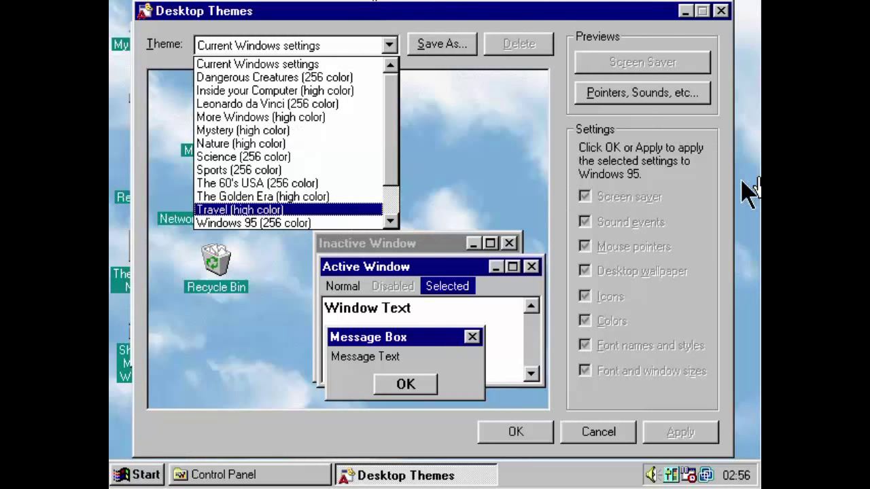
key("Down")
key("Down")
key("Down")
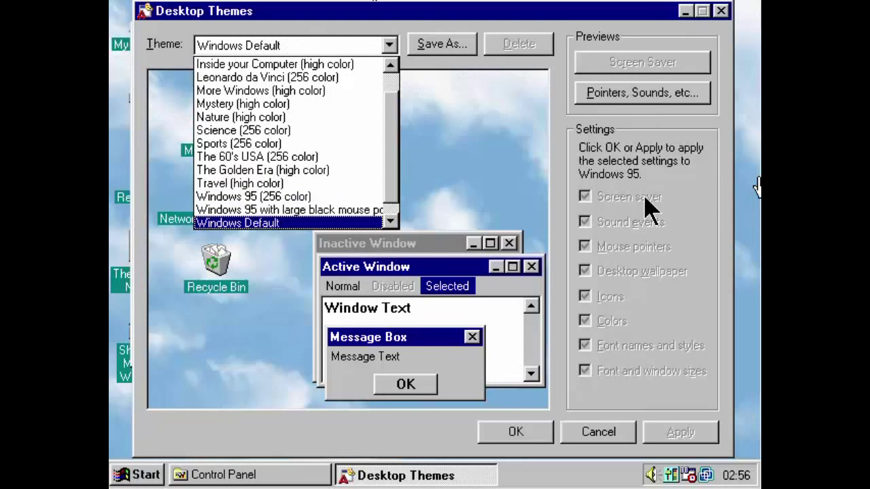
key("Down")
key("Up")
key("Up")
key("Up")
key("Up")
key("Up")
key("Up")
key("Up")
key("Up")
key("Up")
key("Up")
key("Up")
key("Up")
key("Up")
key("Up")
key("Up")
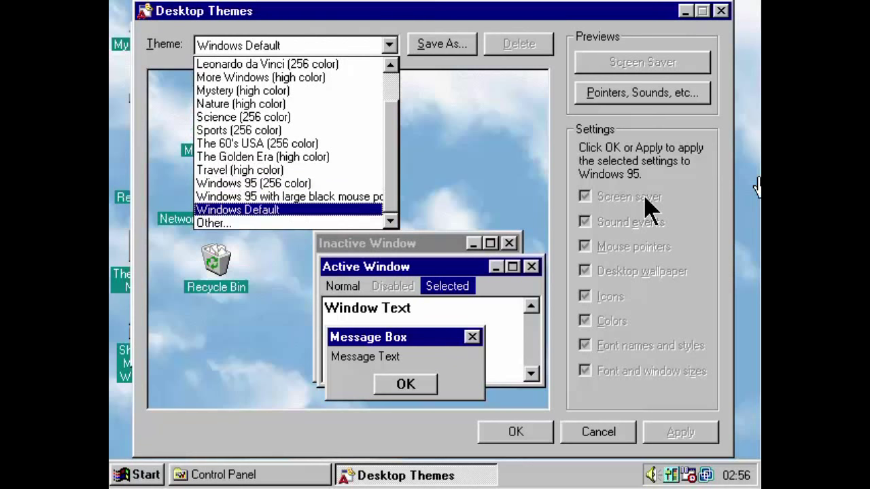
key("Down")
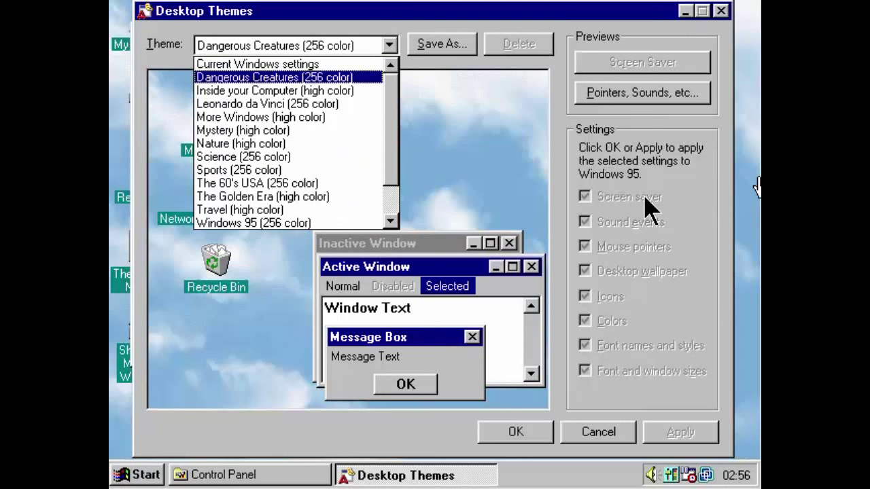
key("Down")
key("Down")
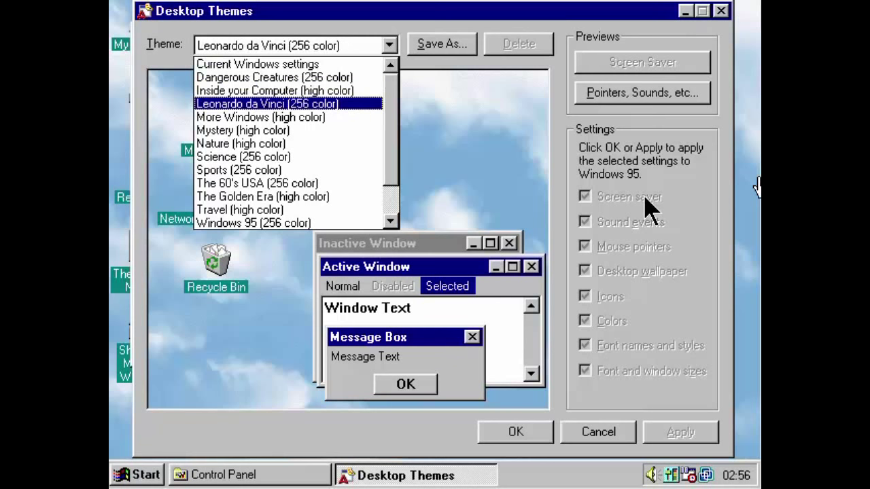
key("Down")
key("Down")
key("Down")
key("Down")
key("Down")
key("Down")
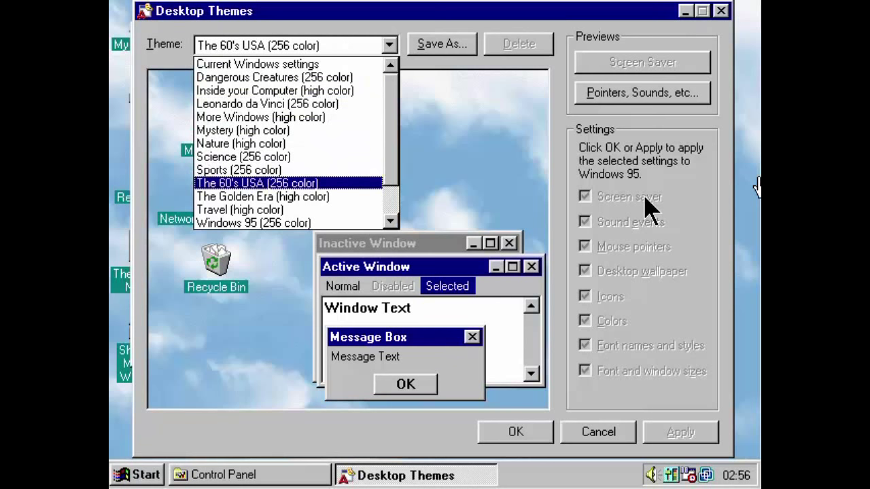
Preview and apply The 60's USA theme, then cancel the VMware power-off prompt.
left_click(343, 185)
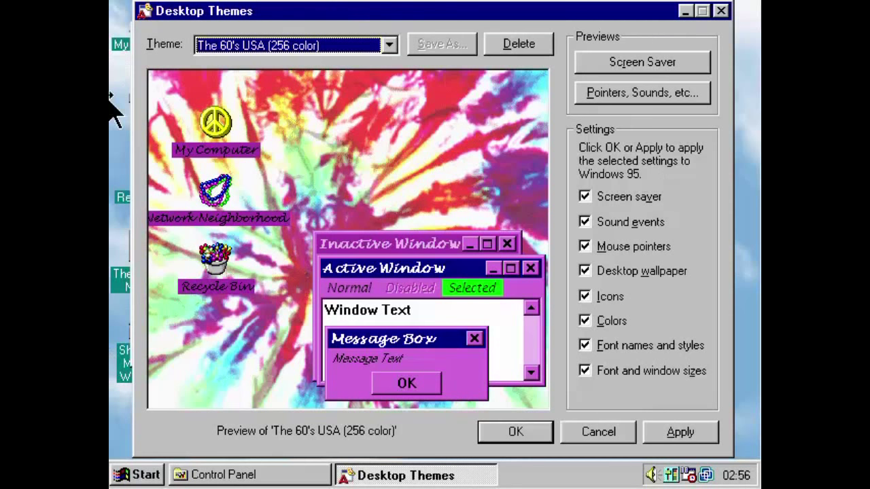
key("Return")
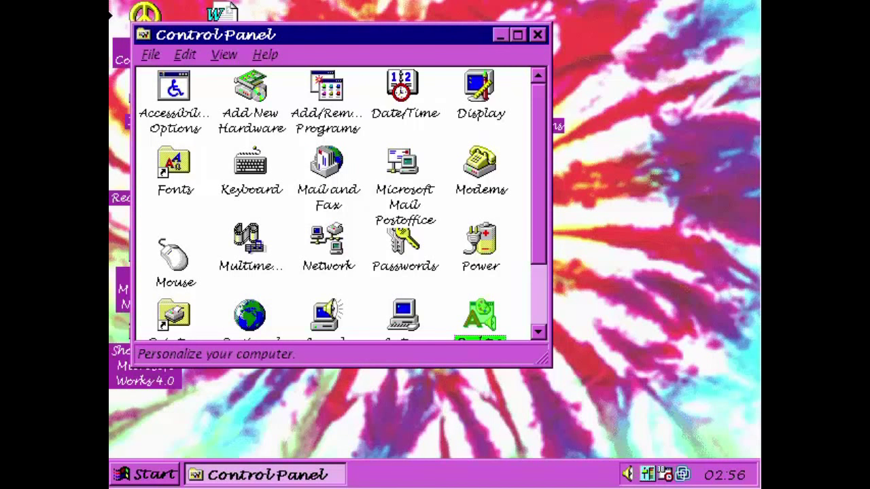
key("ctrl+q")
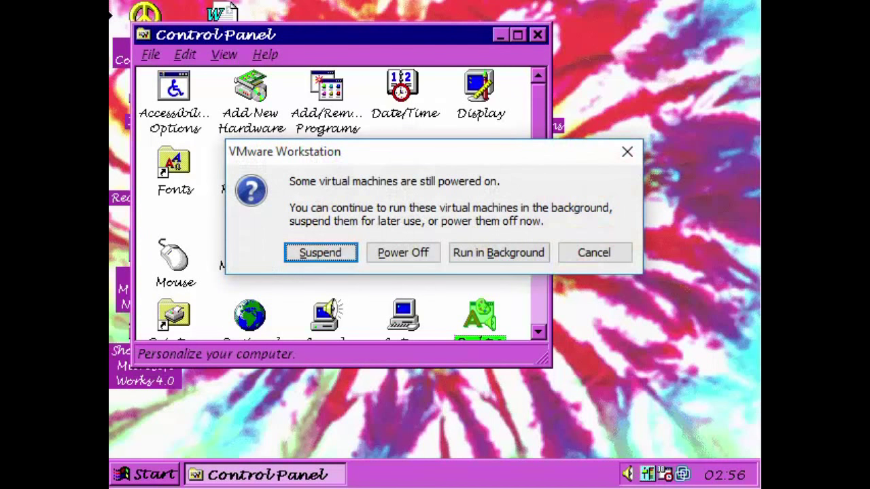
key("Escape")
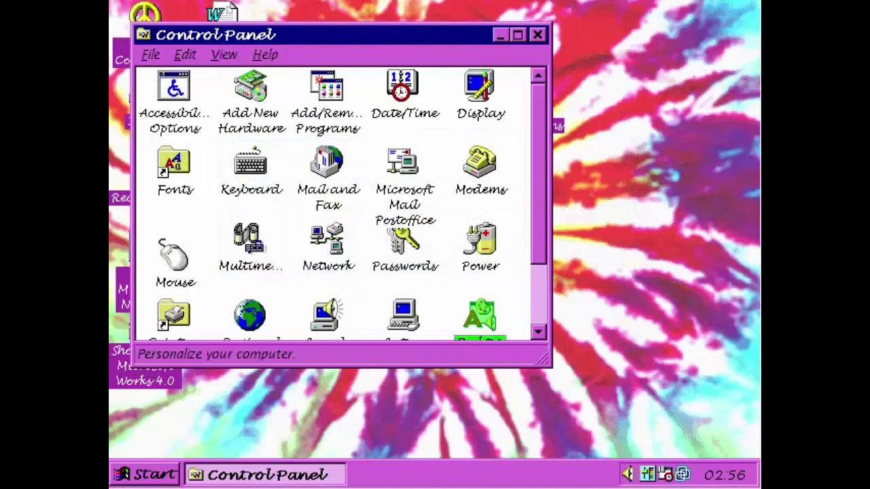
Close Control Panel, then open Display Properties and dismiss it without changes.
key("alt+F4")
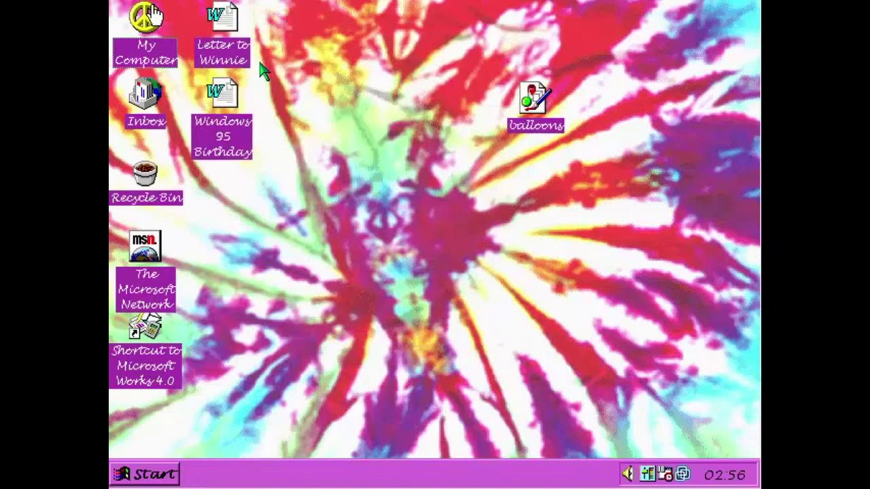
right_click(232, 247)
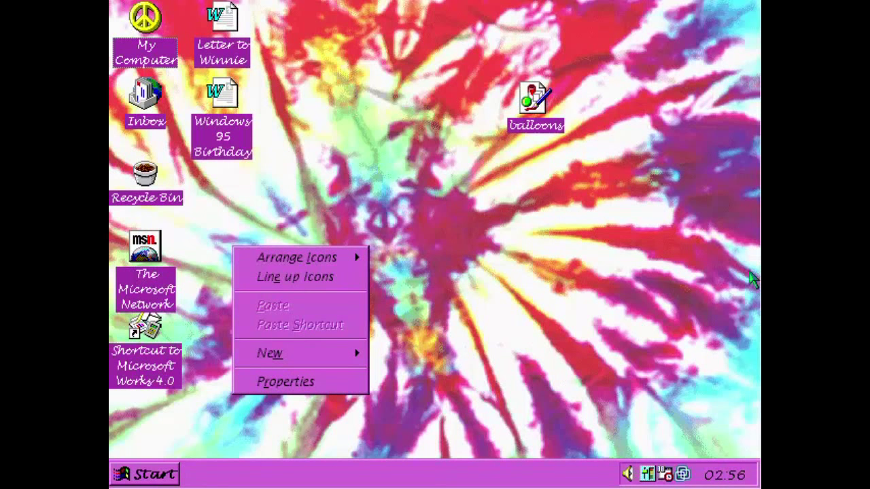
left_click(293, 382)
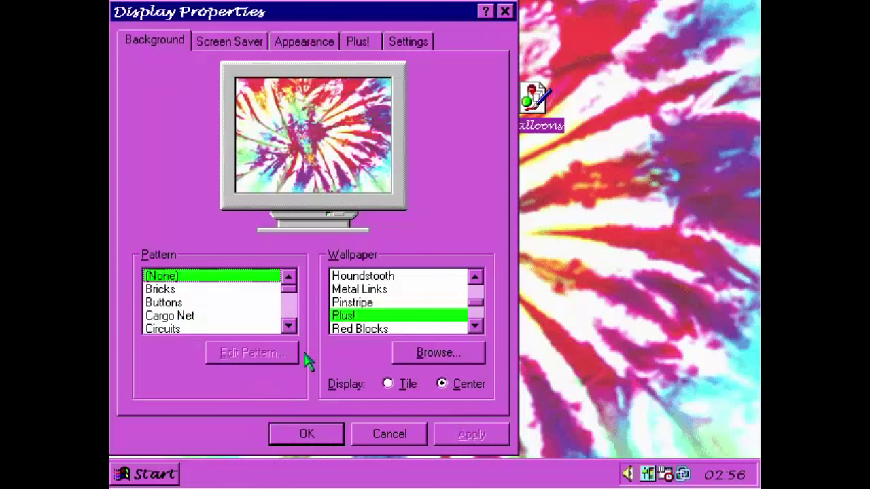
key("Escape")
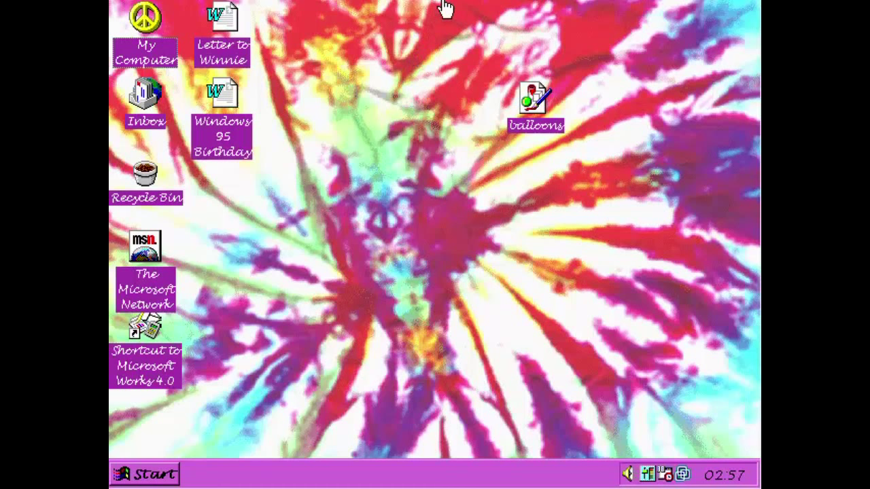
key("ctrl+Escape")
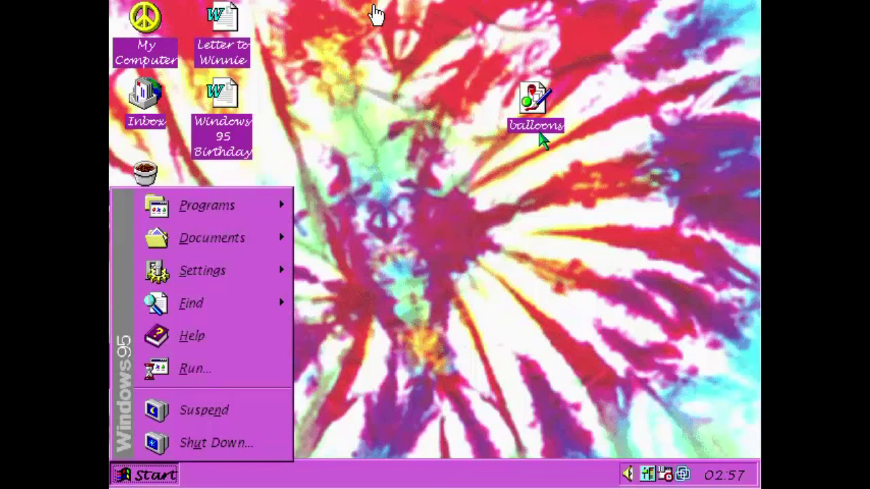
key("Down")
key("Right")
key("Up")
key("Up")
key("Up")
key("Up")
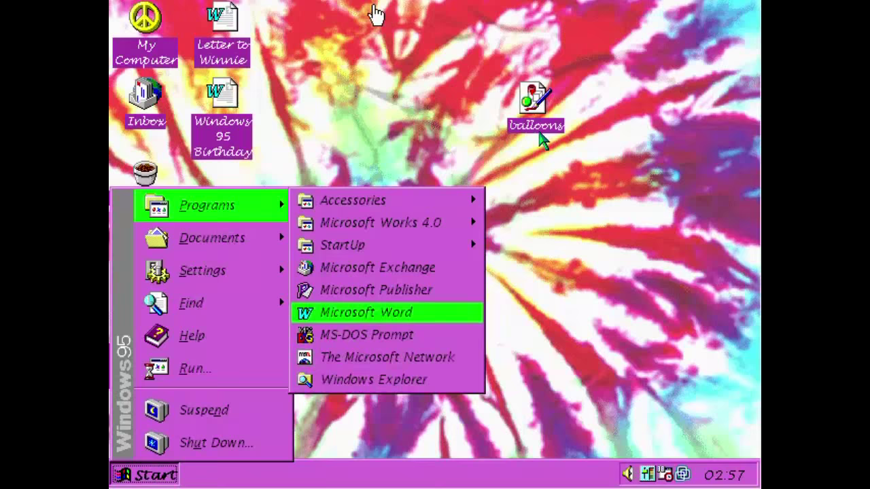
key("Return")
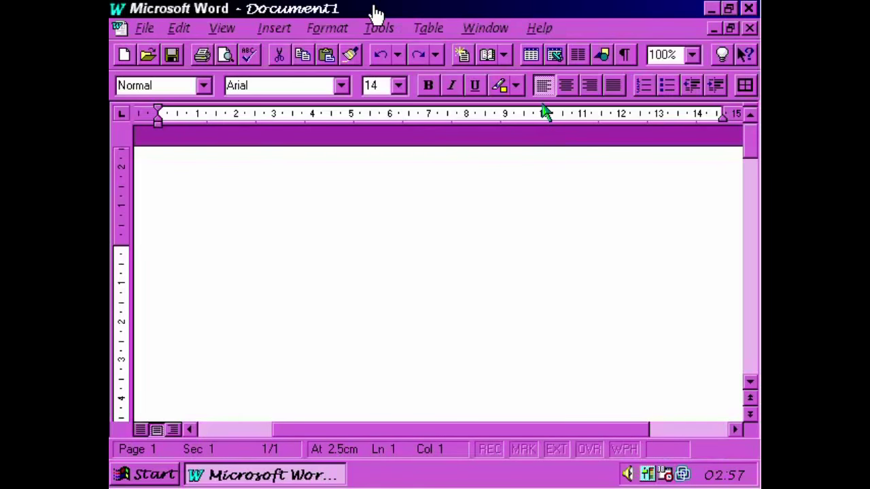
key("alt+space")
key("Up")
key("Return")
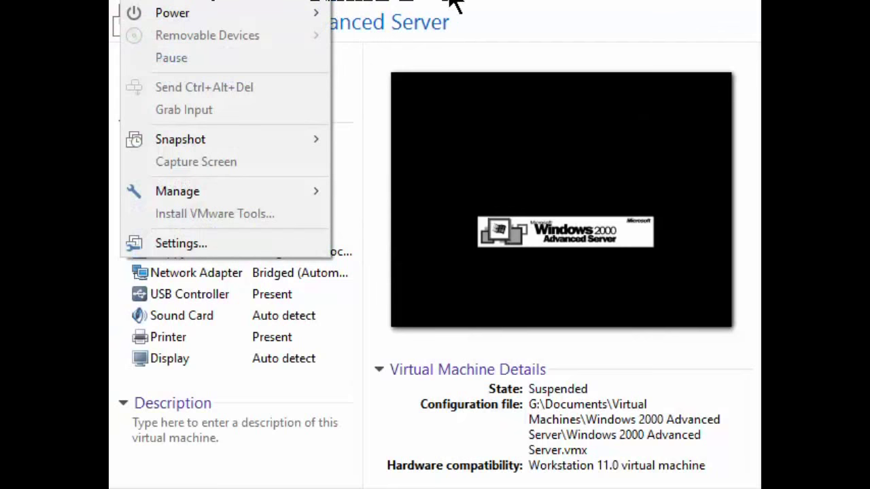
left_click(454, 4)
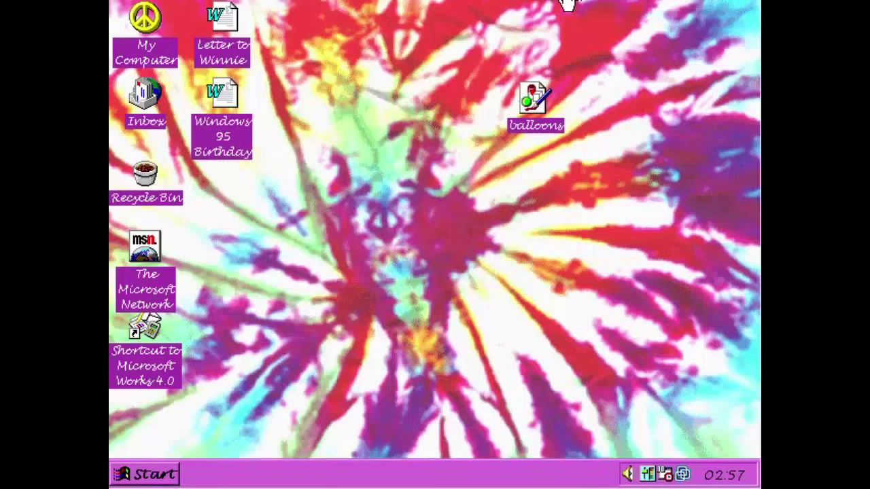
right_click(561, 2)
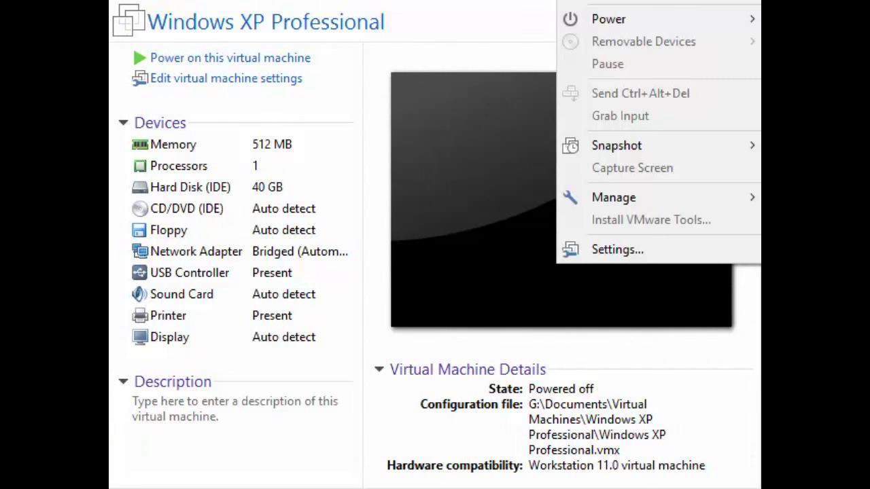
key("Escape")
left_click(646, 4)
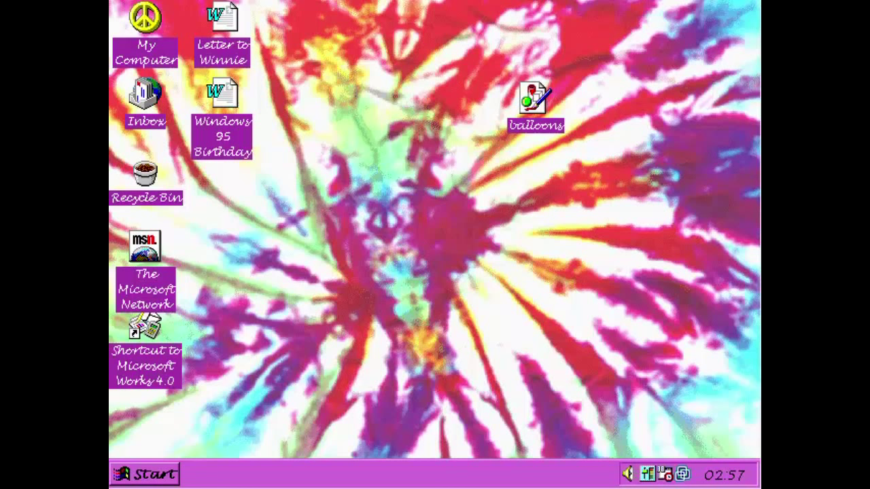
left_click(660, 354)
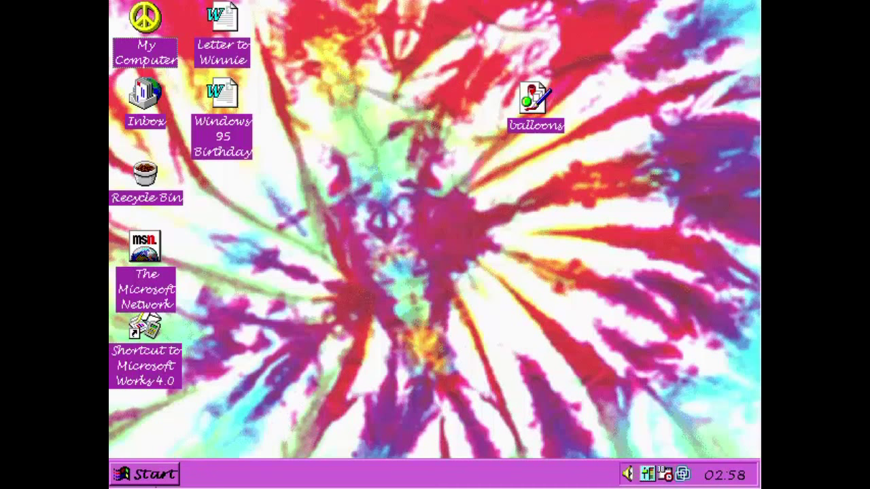
Choose Shut Down from Start and confirm 'Shut down the computer?' with Yes.
left_click(166, 469)
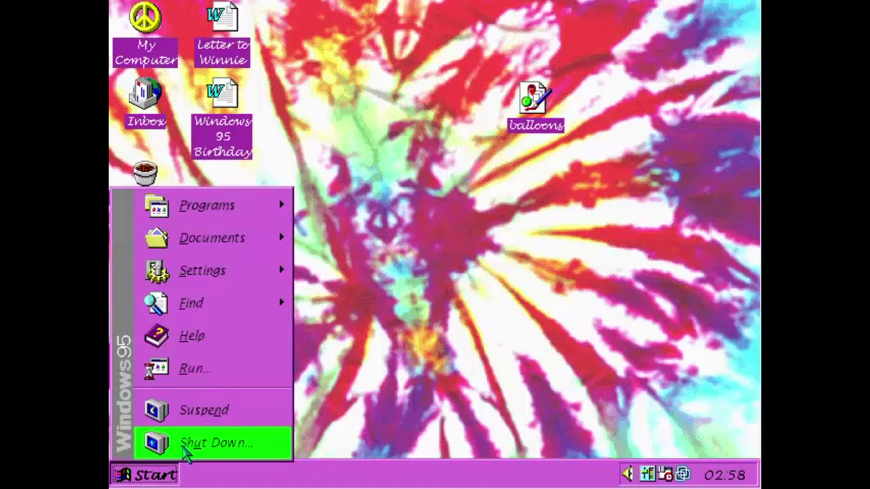
left_click(194, 452)
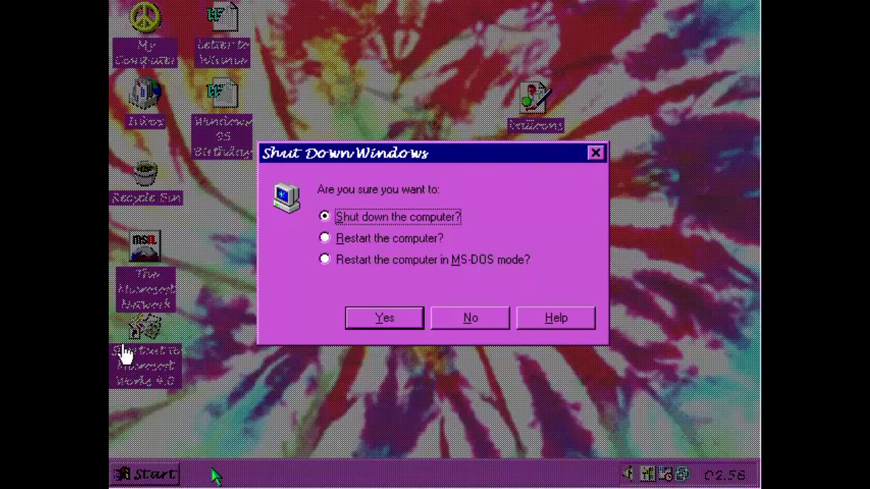
key("Return")
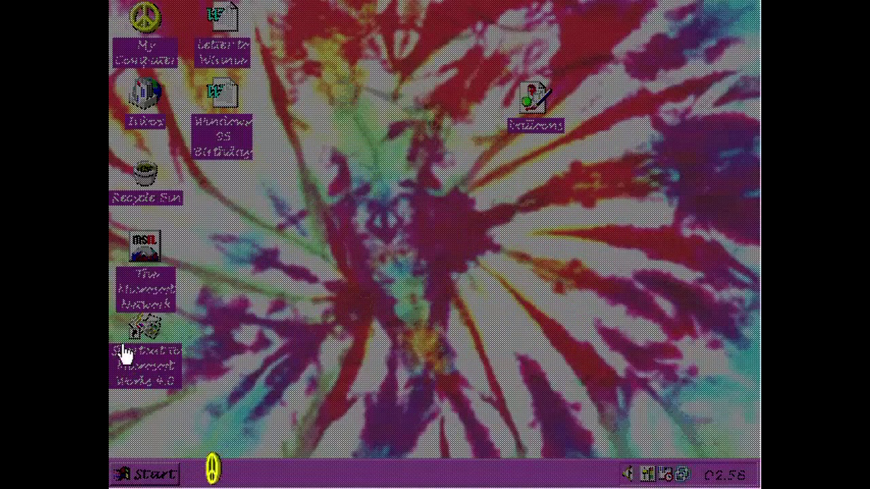